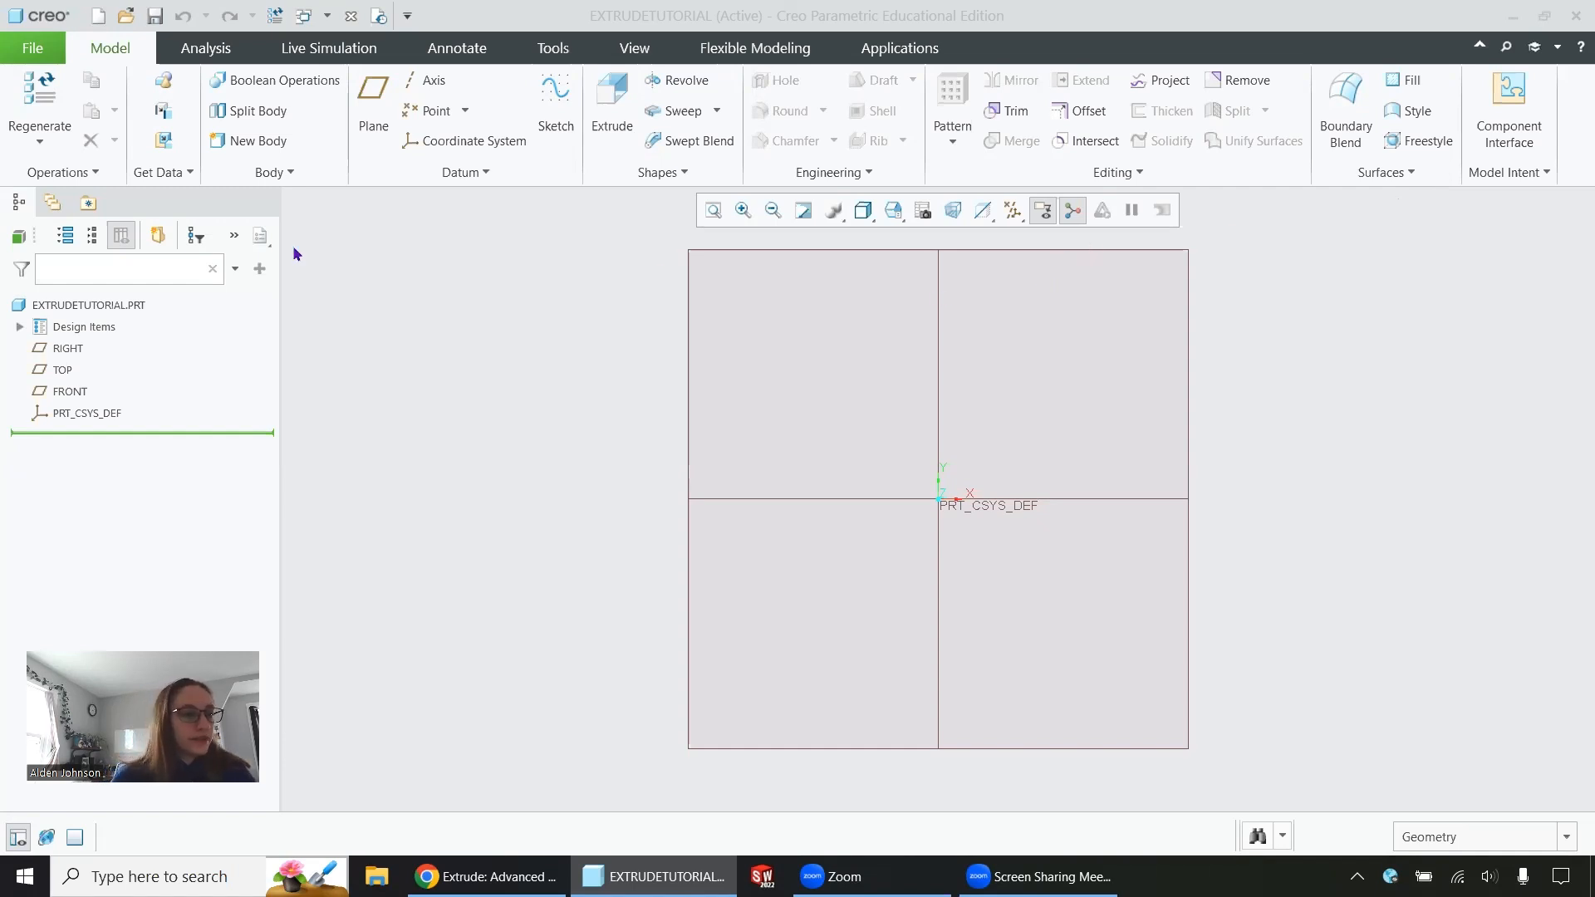
# On the FRONT plane, sketch a closed L-shaped profile from the origin, about 201 tall and 182 wide
pyautogui.click(68, 386)
pyautogui.click(83, 297)
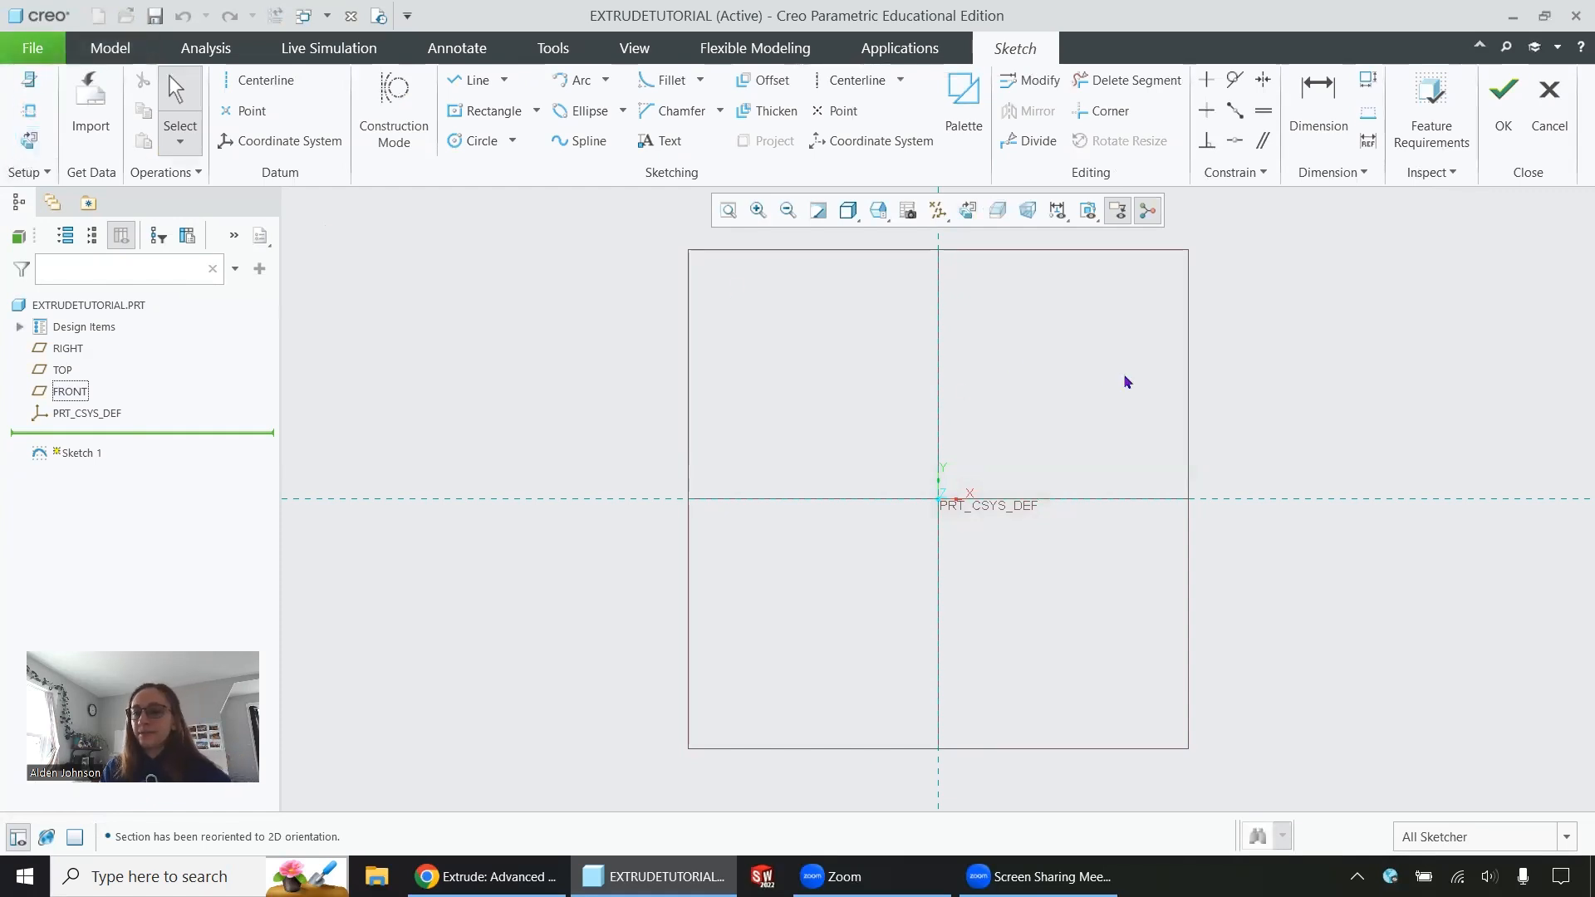
pyautogui.click(492, 115)
pyautogui.click(472, 79)
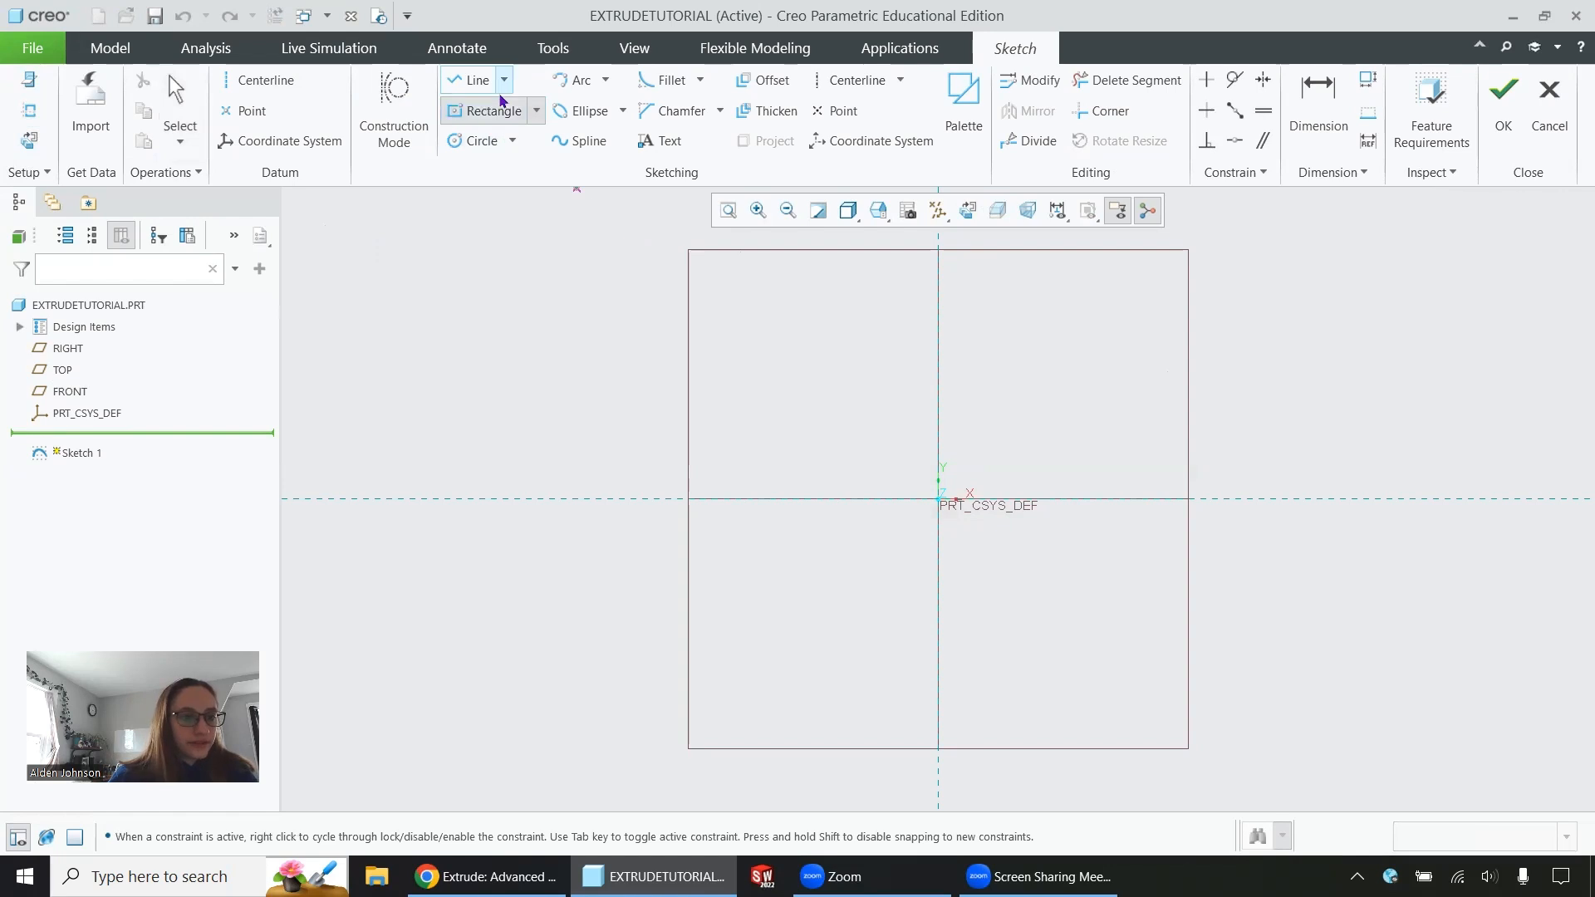
pyautogui.click(938, 500)
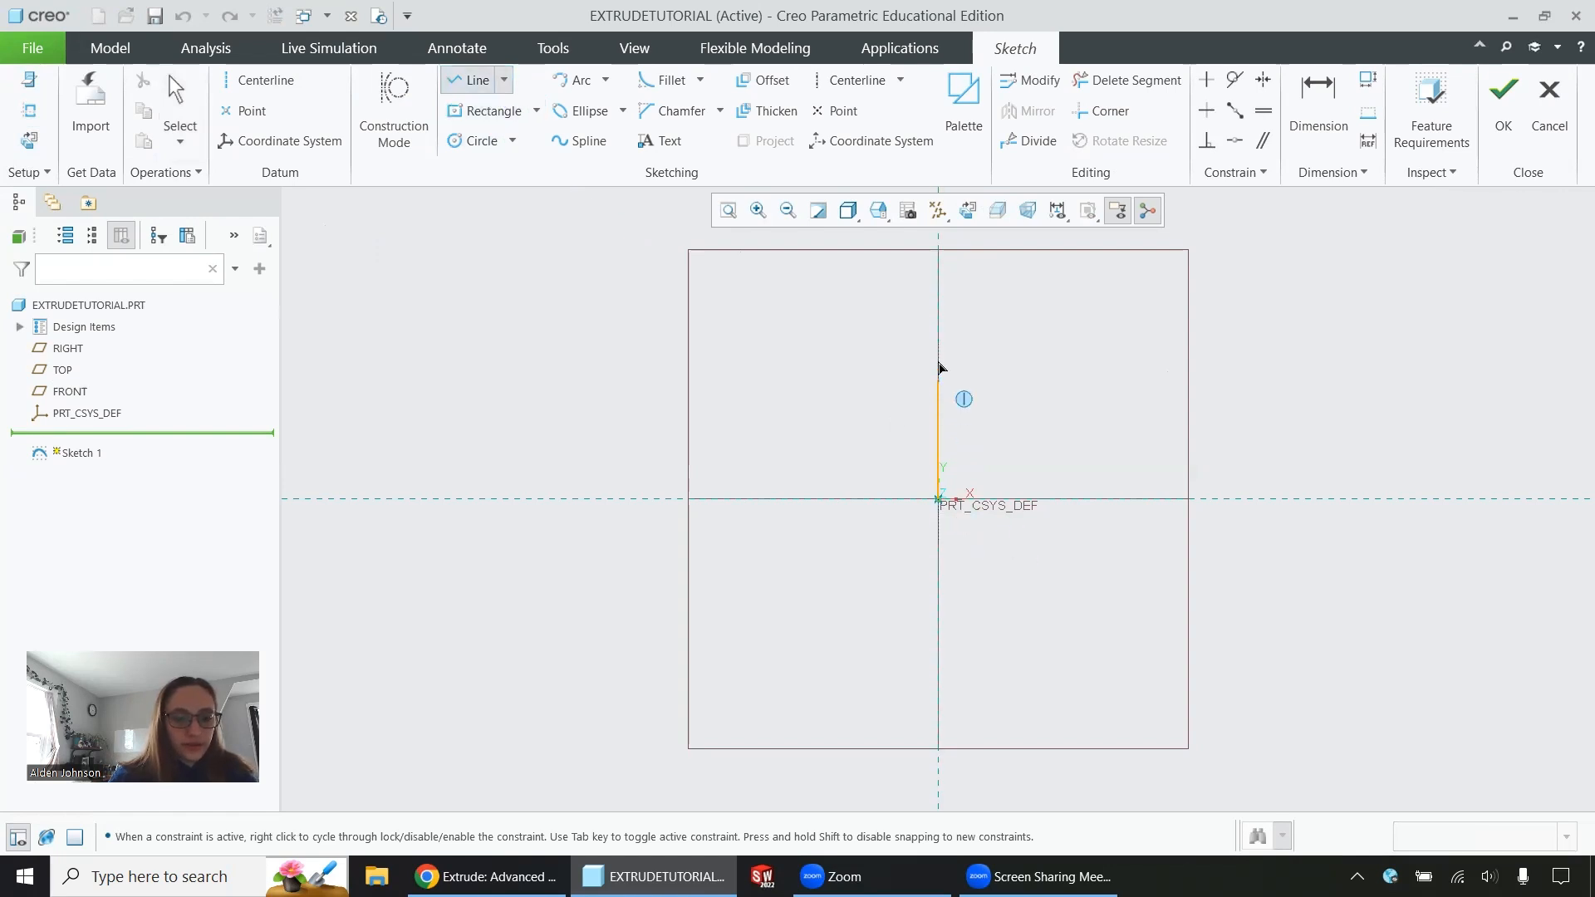
pyautogui.click(938, 301)
pyautogui.click(1019, 301)
pyautogui.click(1019, 425)
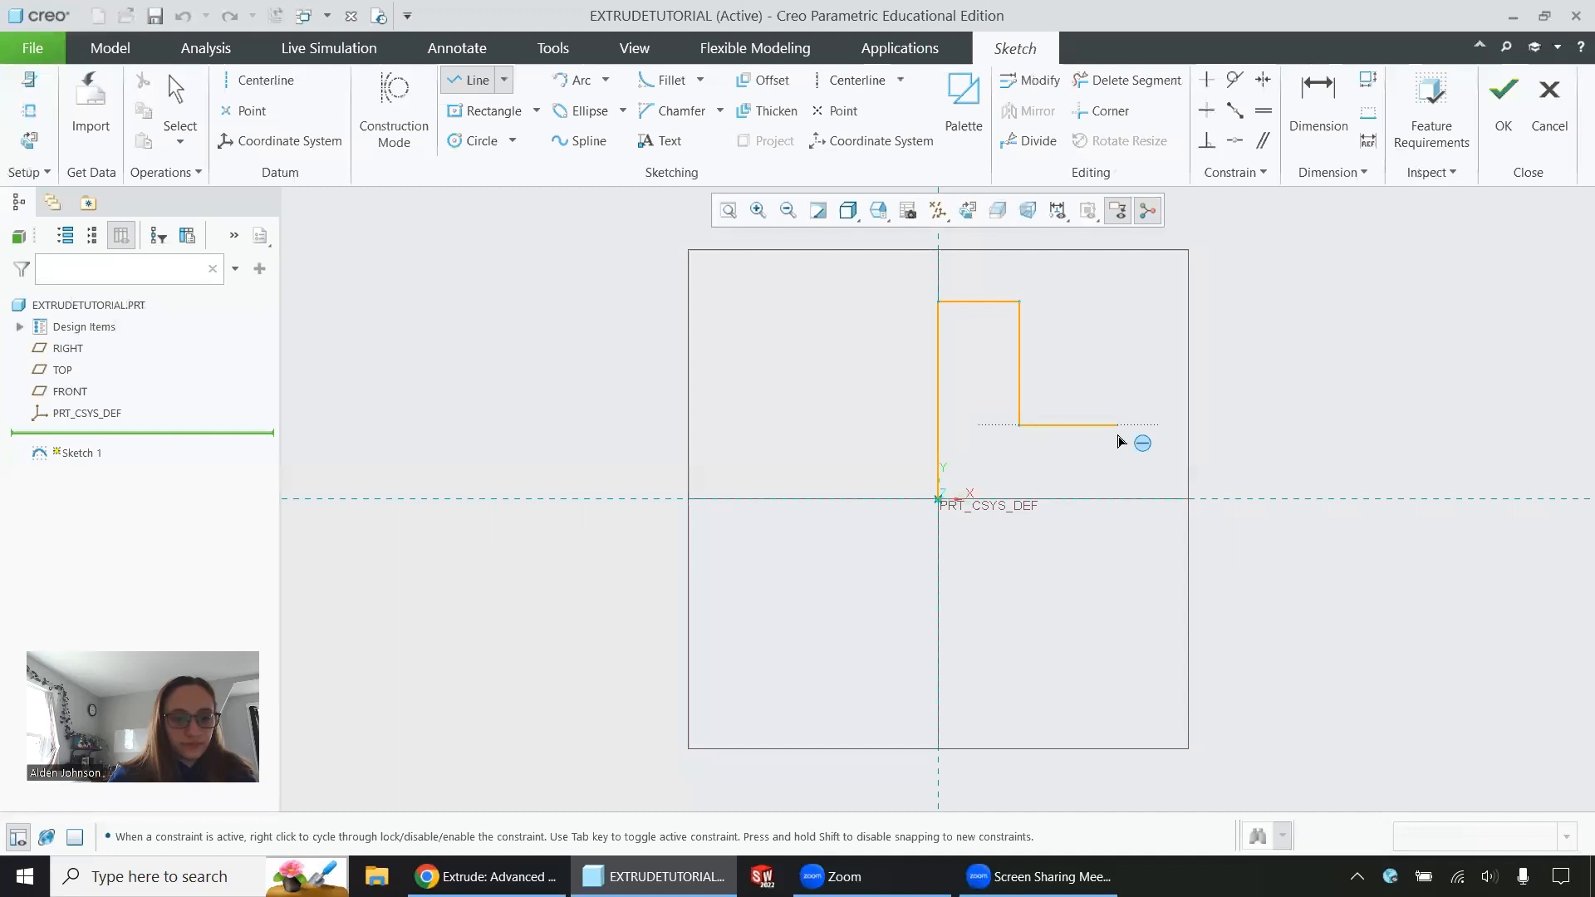
pyautogui.click(1117, 425)
pyautogui.click(1117, 499)
pyautogui.click(940, 501)
pyautogui.middleClick(943, 504)
# Set the L profile's overall height to 200 and its bottom edge length to 200
pyautogui.doubleClick(927, 424)
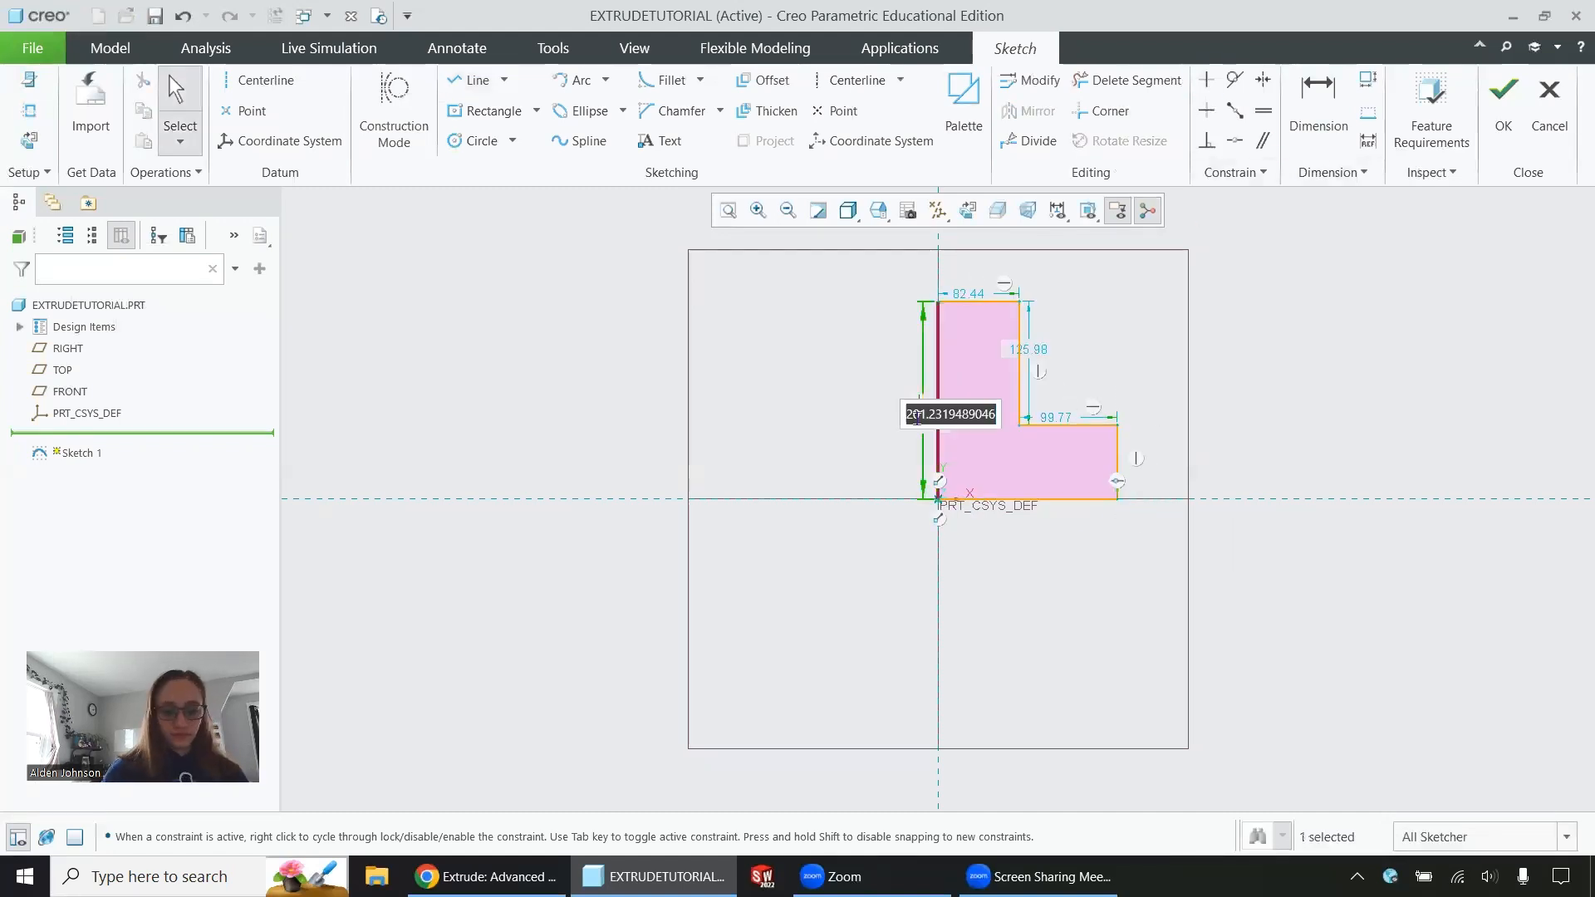
pyautogui.write('200')
pyautogui.press('Return')
pyautogui.press('d')
pyautogui.click(1027, 500)
pyautogui.middleClick(1028, 565)
pyautogui.write('200')
pyautogui.press('Return')
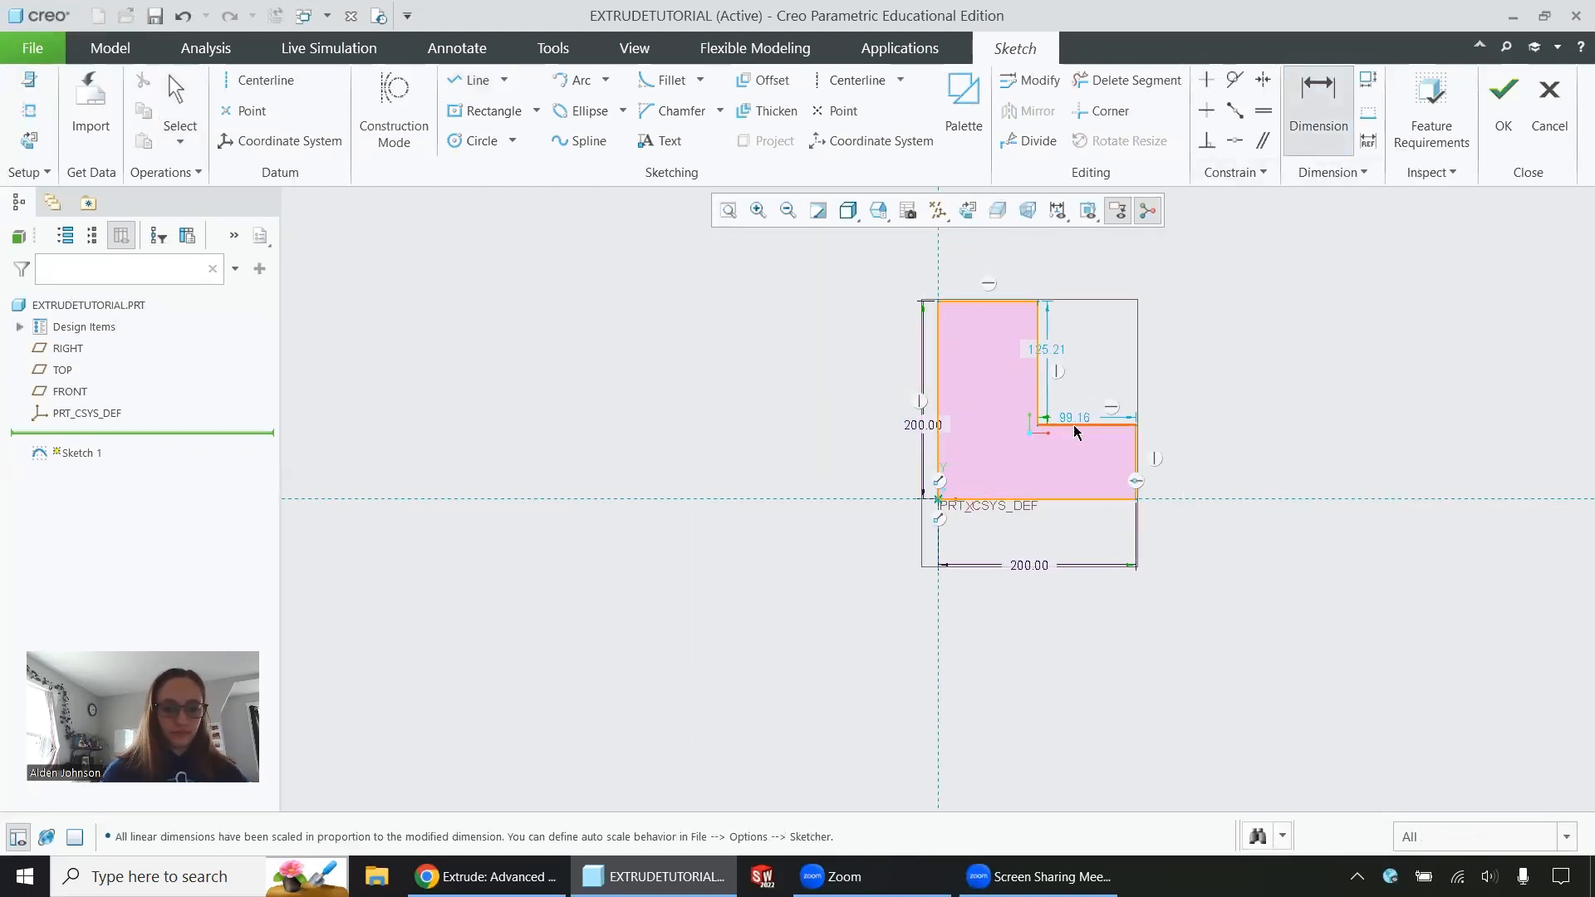
# Set both inner edges of the L profile's notch to 100 and finish the sketch
pyautogui.click(1077, 420)
pyautogui.middleClick(1082, 385)
pyautogui.write('100')
pyautogui.press('Return')
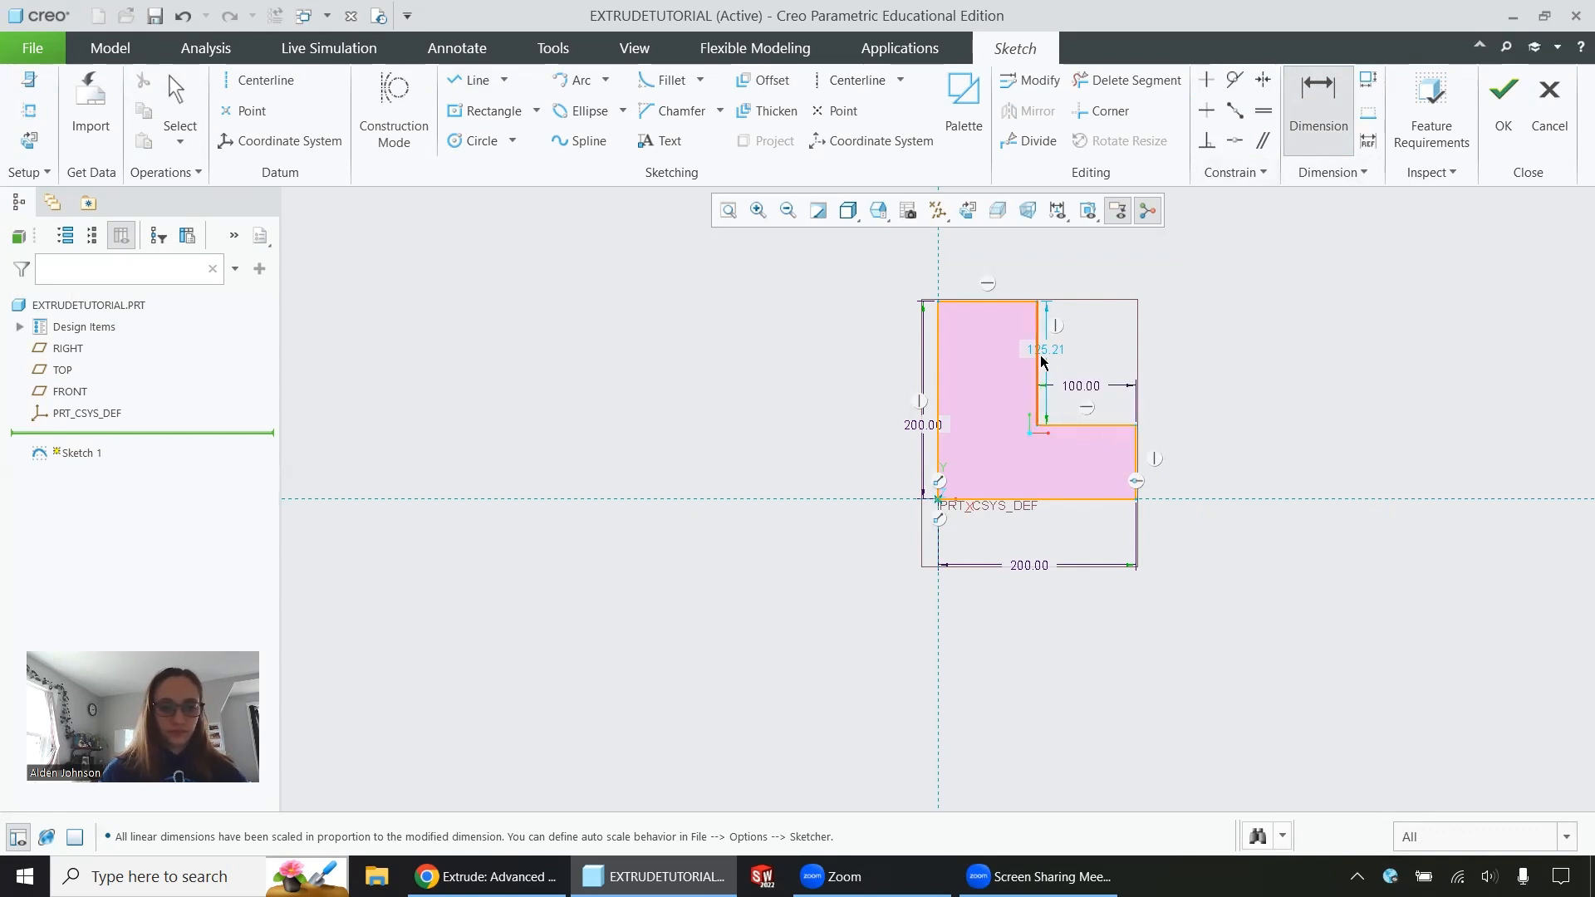
pyautogui.click(1038, 358)
pyautogui.middleClick(1047, 348)
pyautogui.write('100')
pyautogui.press('Return')
pyautogui.click(1504, 108)
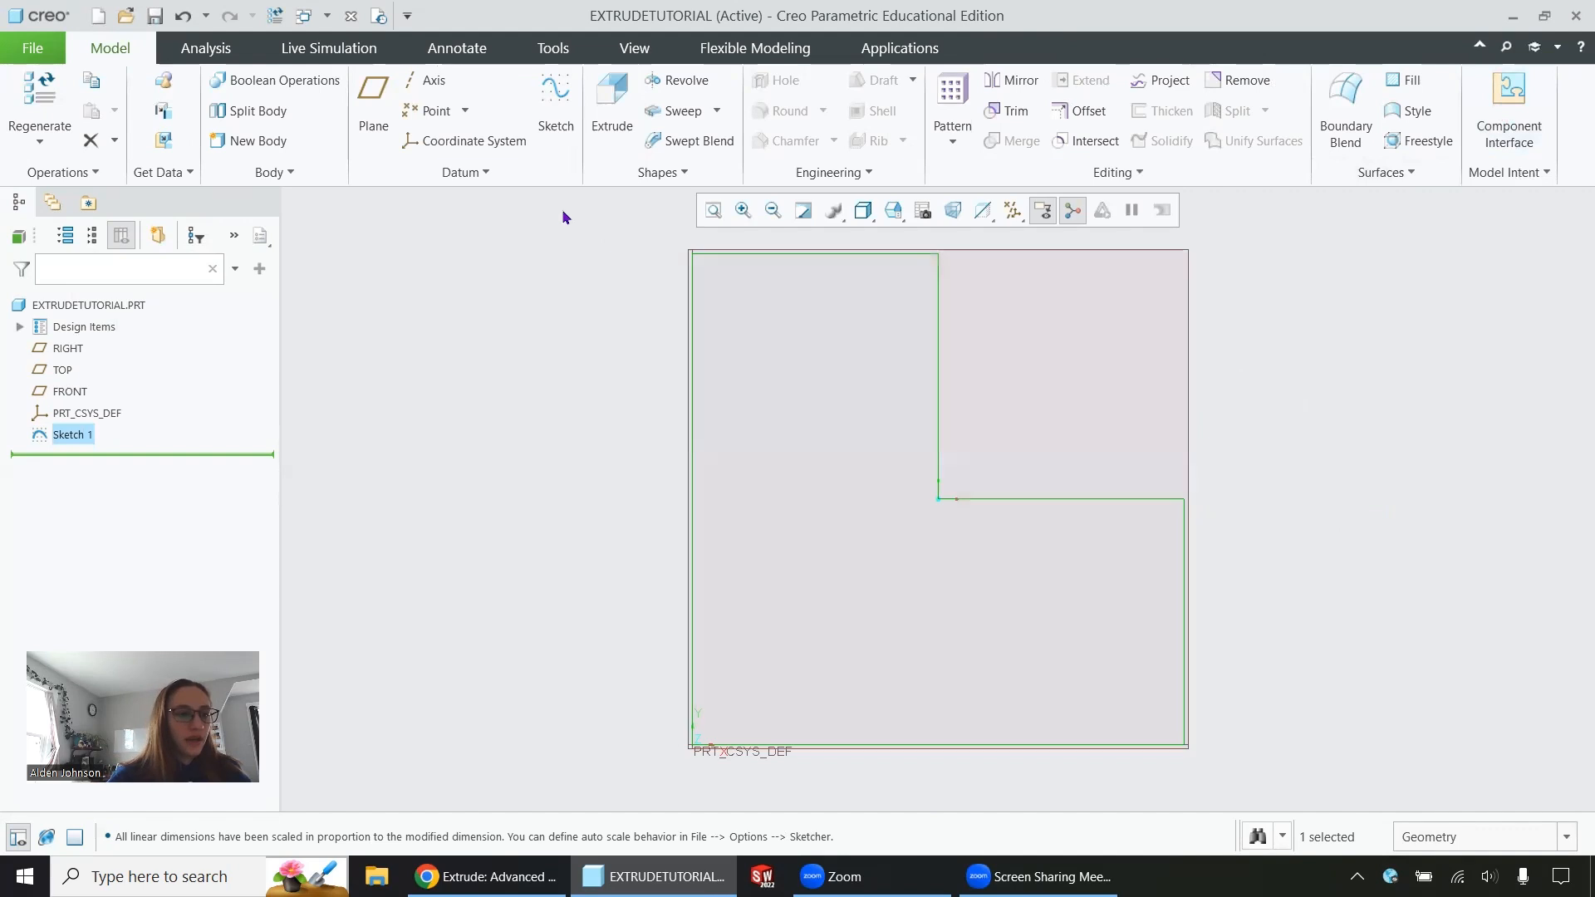
# Try to rename the L-profile sketch as "L Shape"
pyautogui.doubleClick(84, 434)
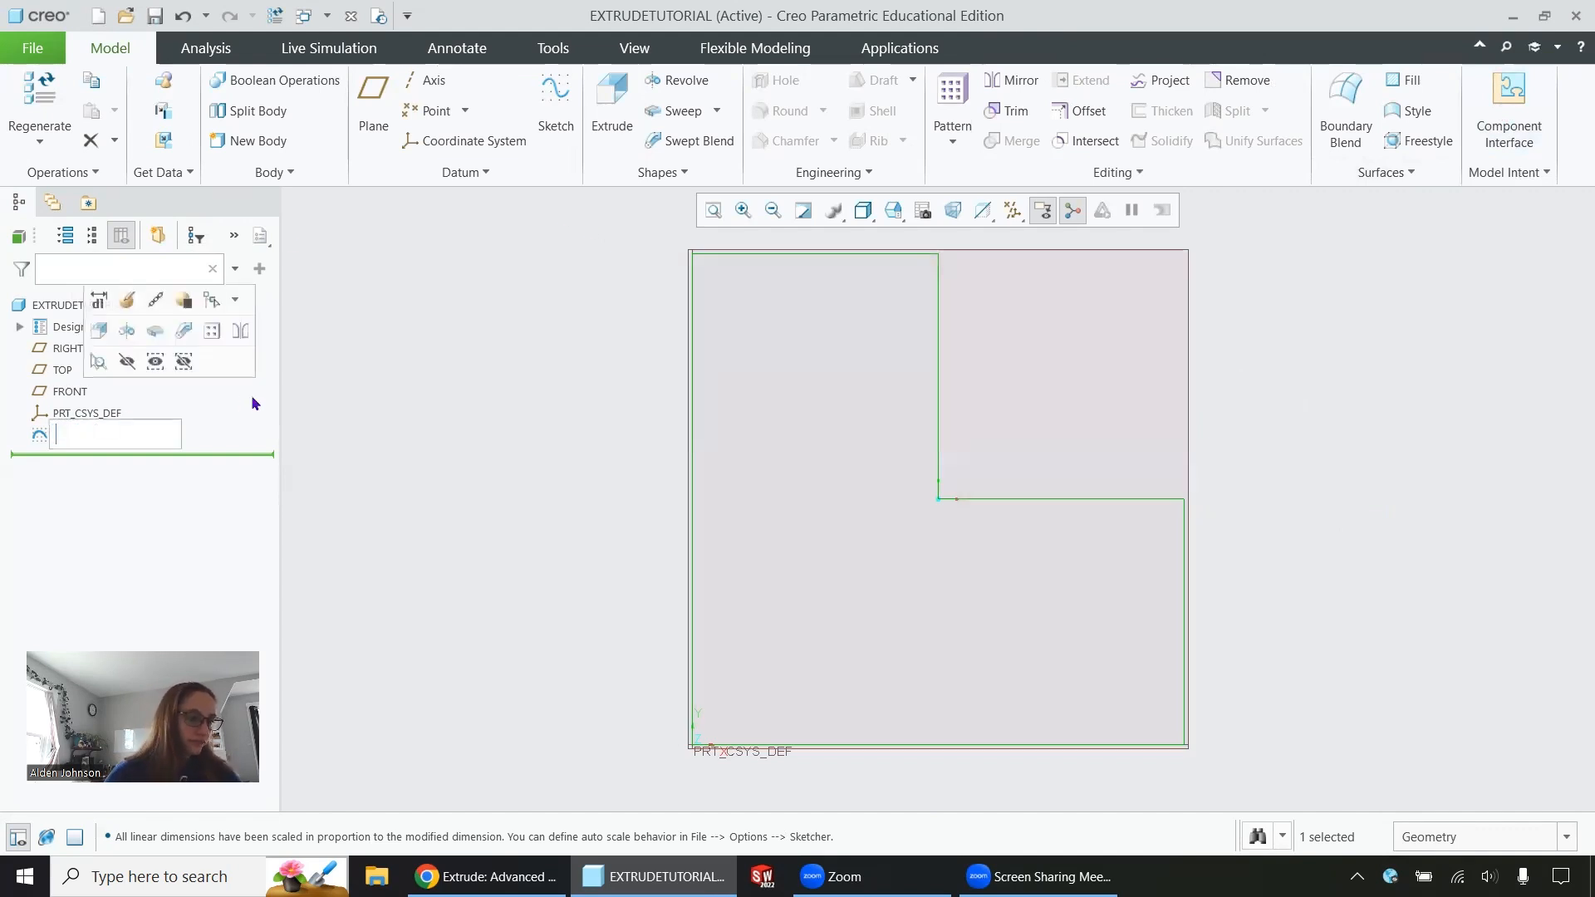
pyautogui.write('L S')
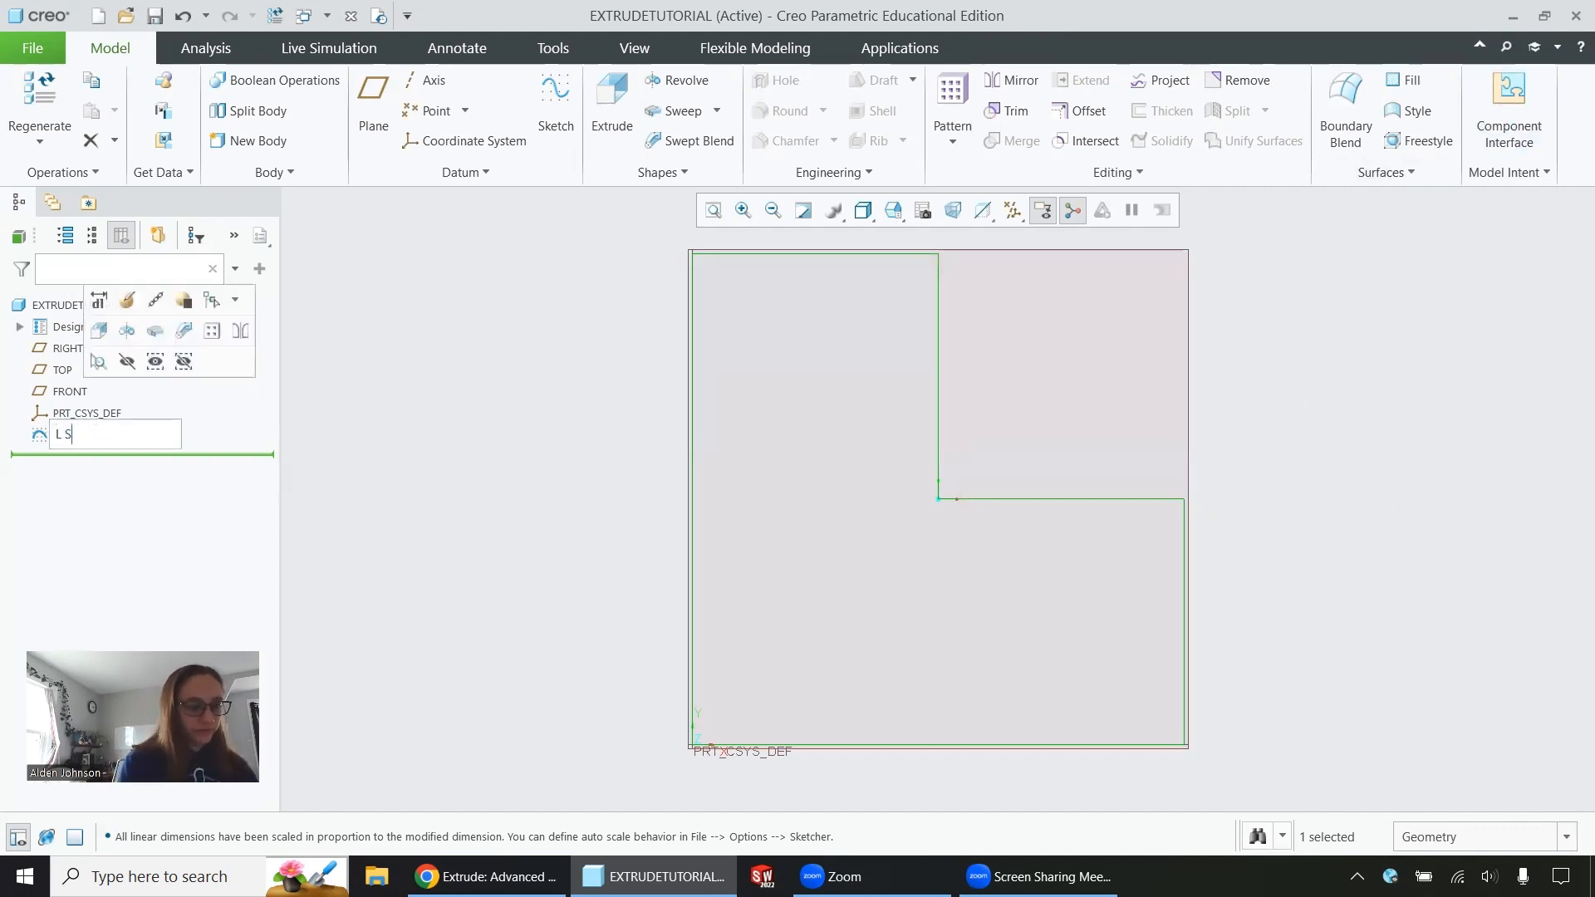
pyautogui.write('hape')
pyautogui.press('Return')
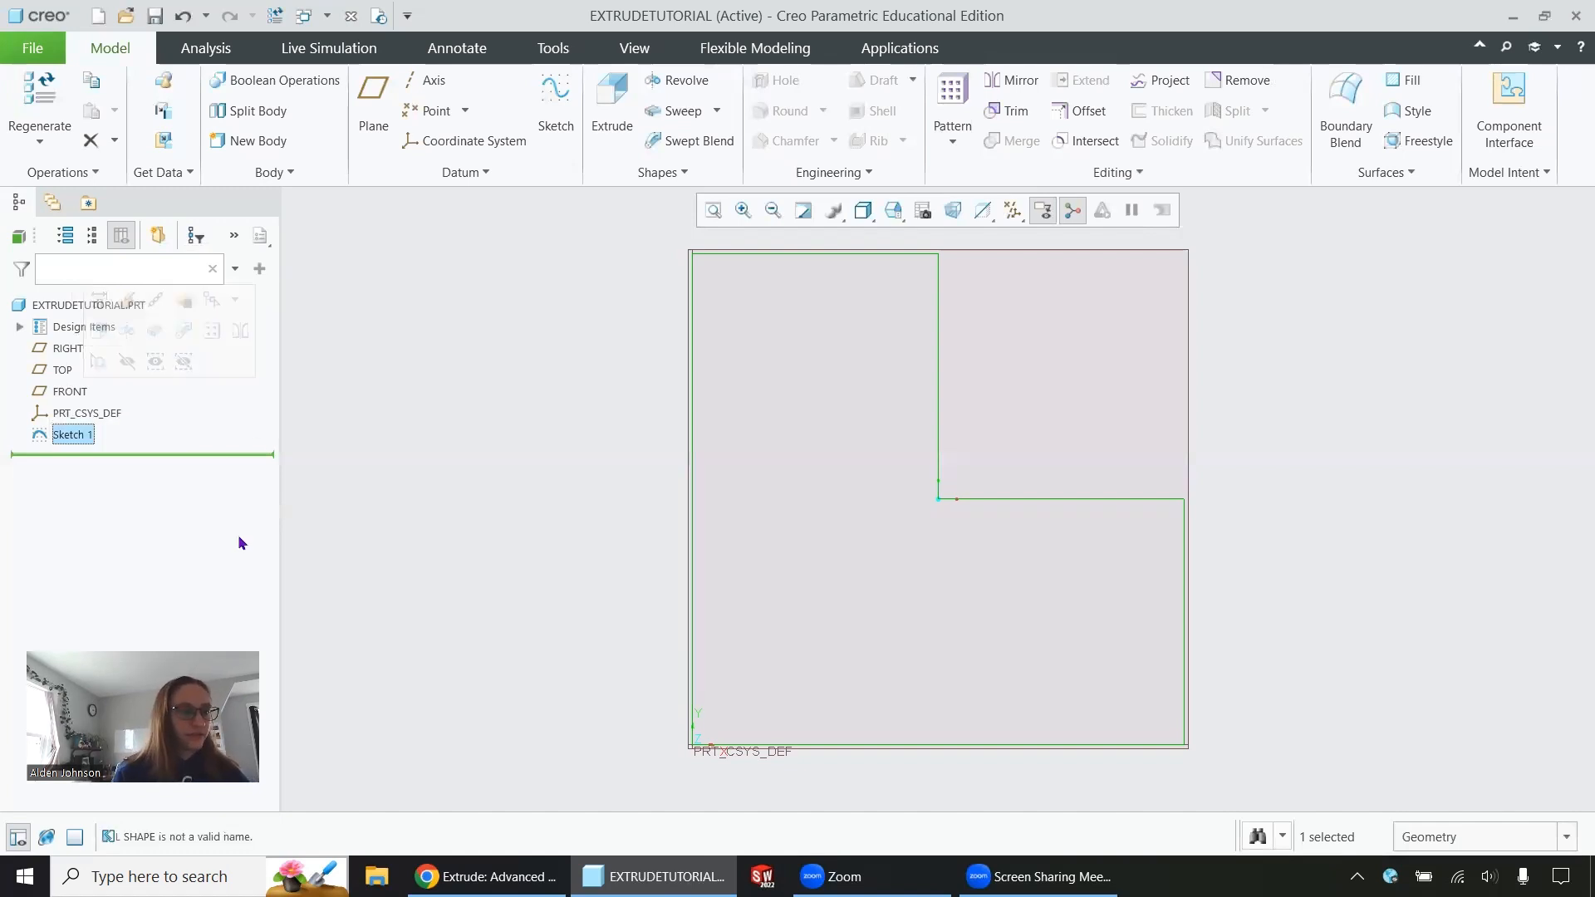
# Rename the L-profile sketch as Lshape, without a space
pyautogui.doubleClick(91, 433)
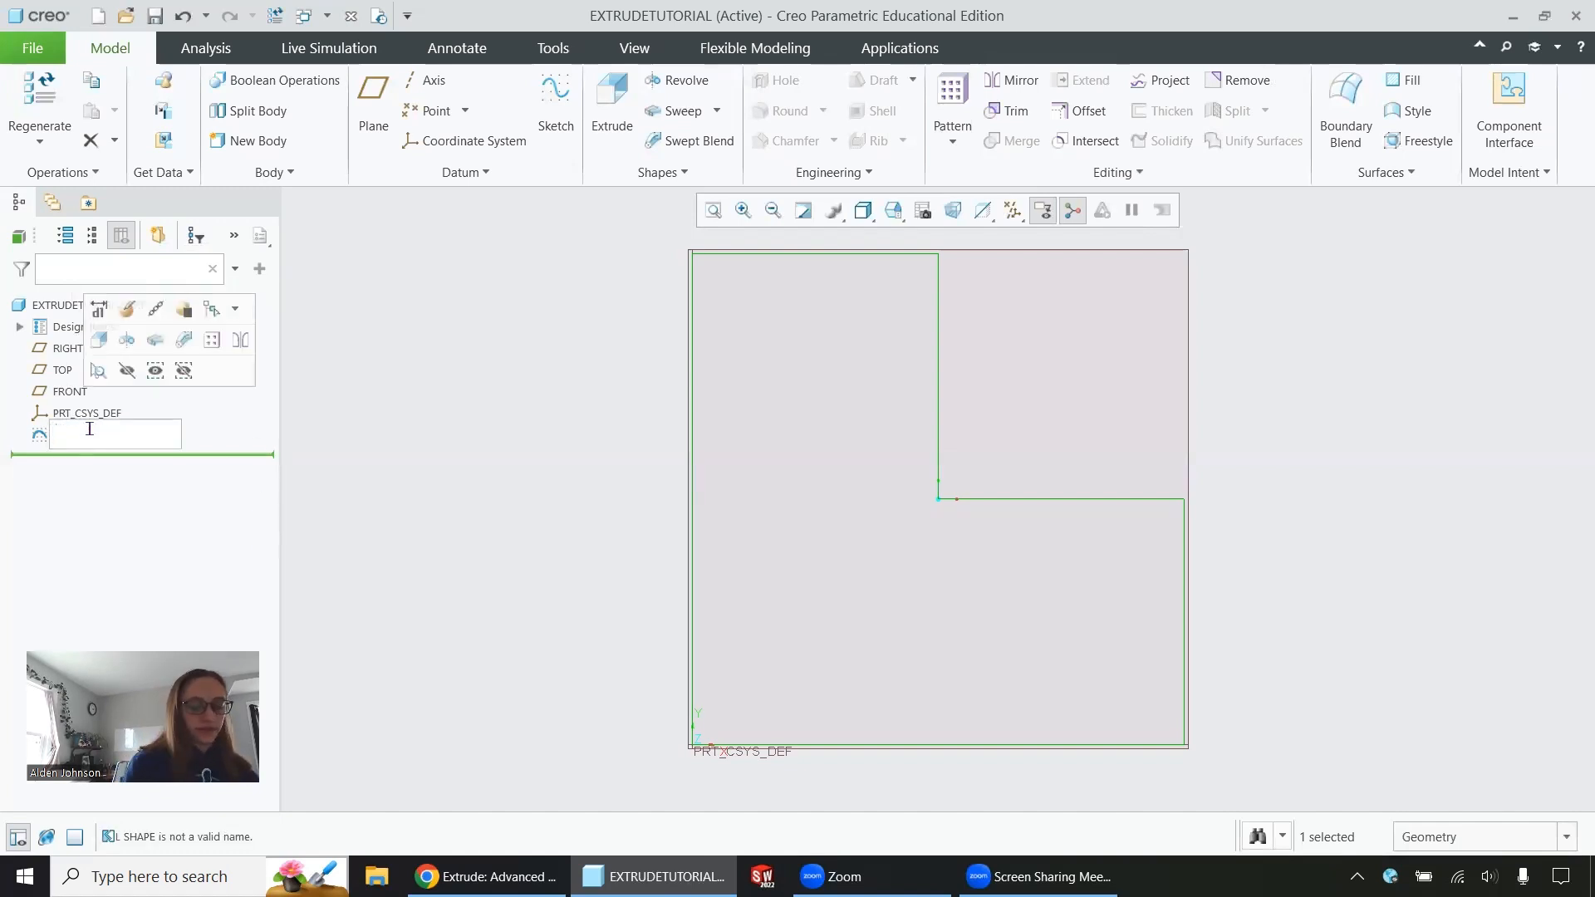
pyautogui.write('Lshape')
pyautogui.press('Return')
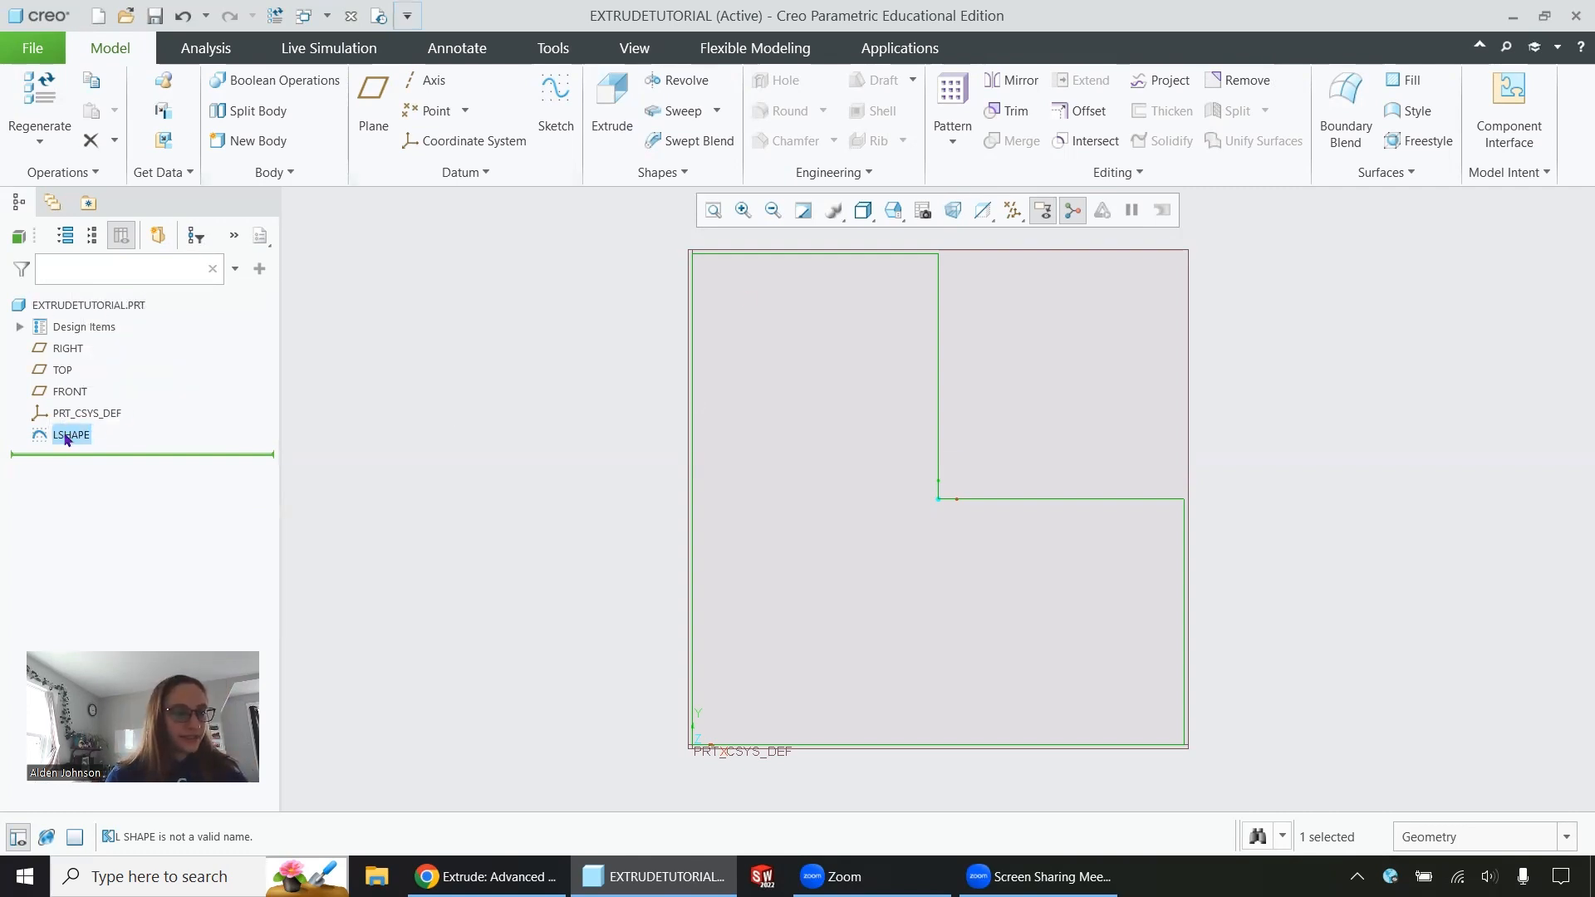
# Extrude the LSHAPE sketch as a solid to a depth of 150
pyautogui.click(610, 117)
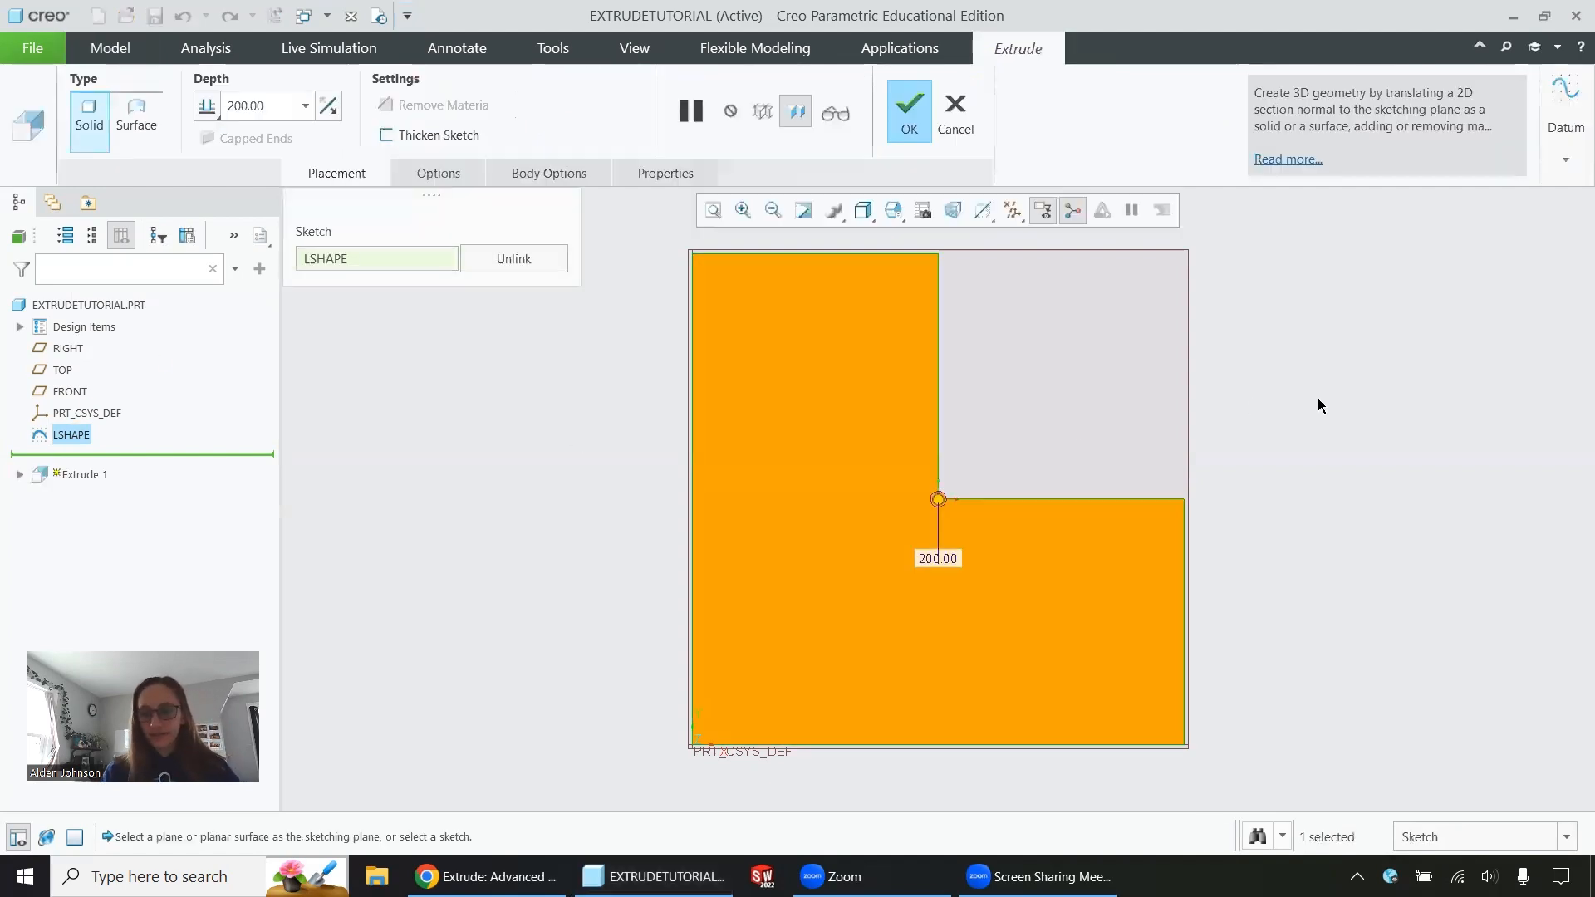
pyautogui.moveTo(1273, 425); pyautogui.dragTo(1259, 493, button='middle')
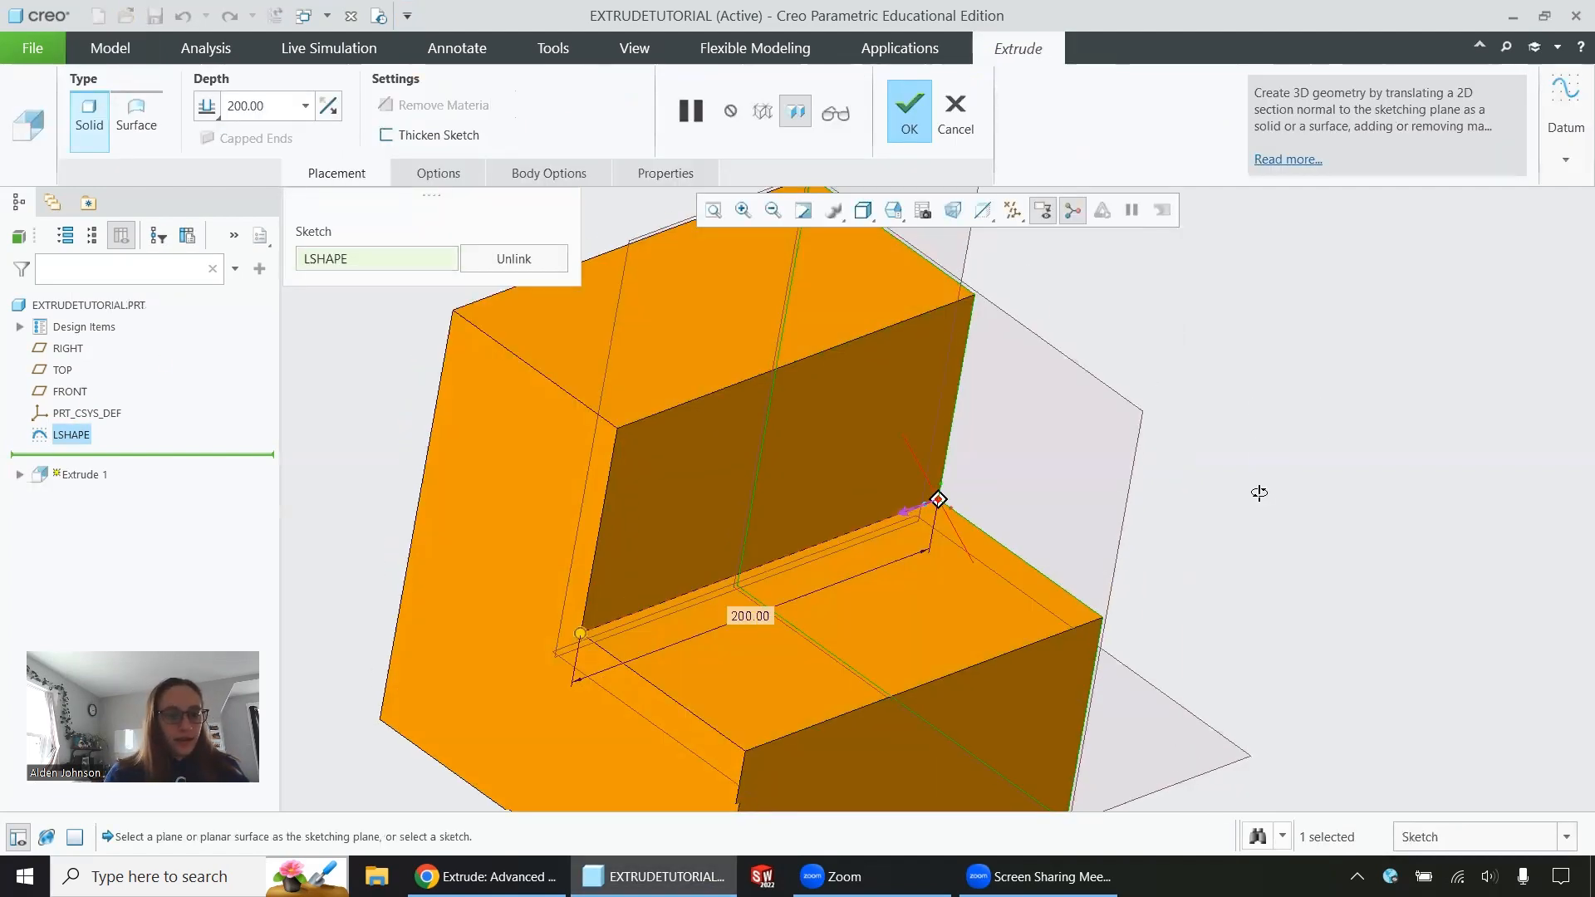
pyautogui.scroll(-3, 1260, 493)
pyautogui.scroll(1, 862, 561)
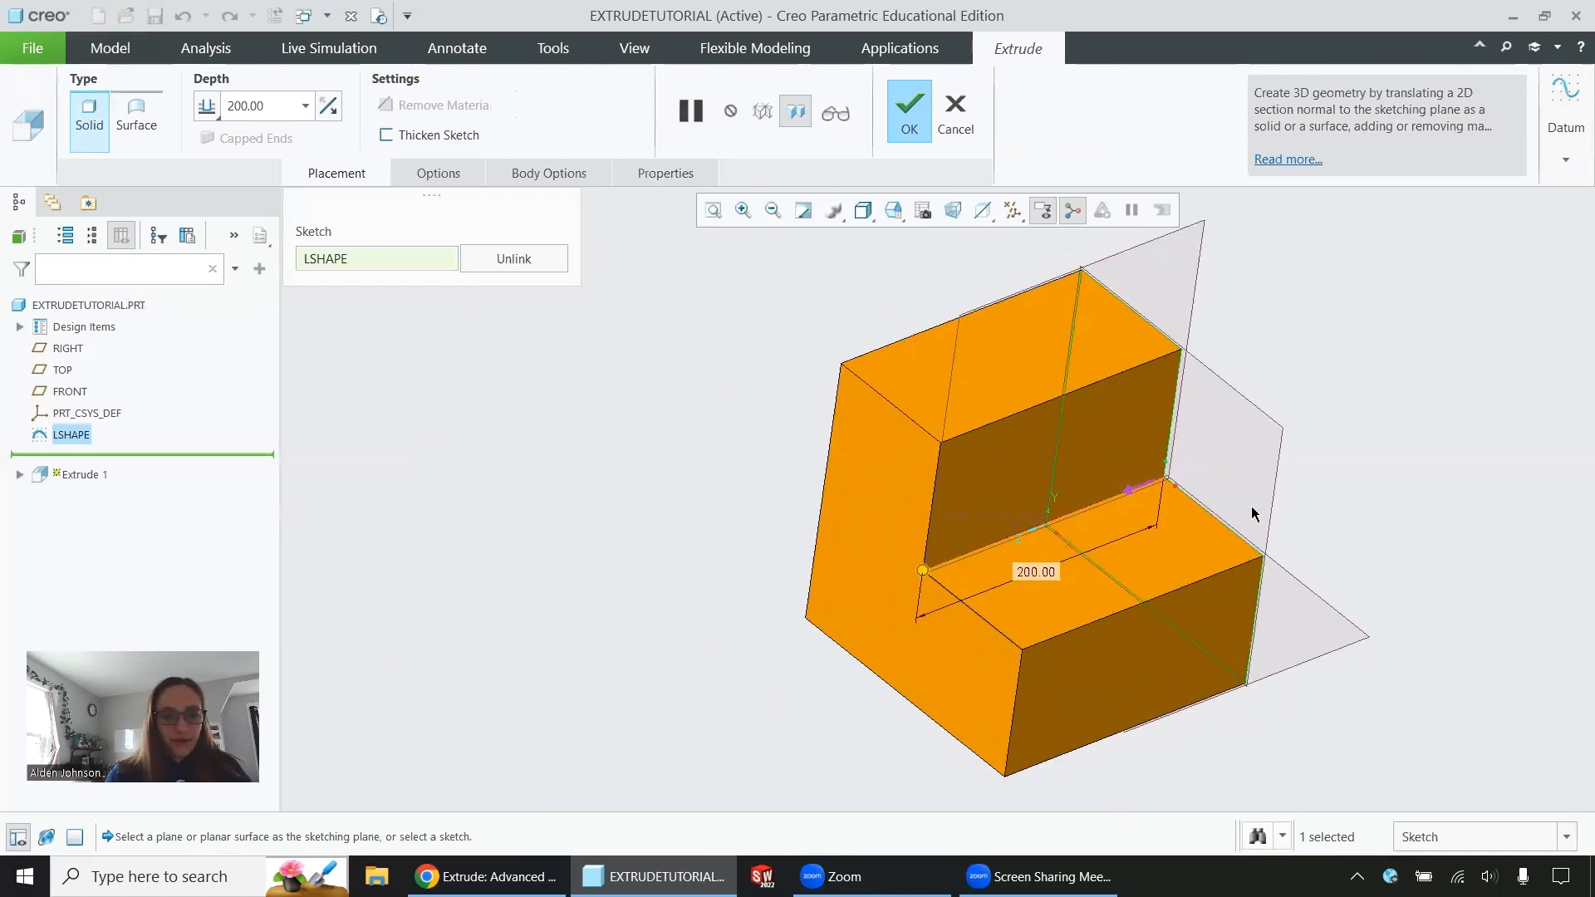
pyautogui.click(1131, 496)
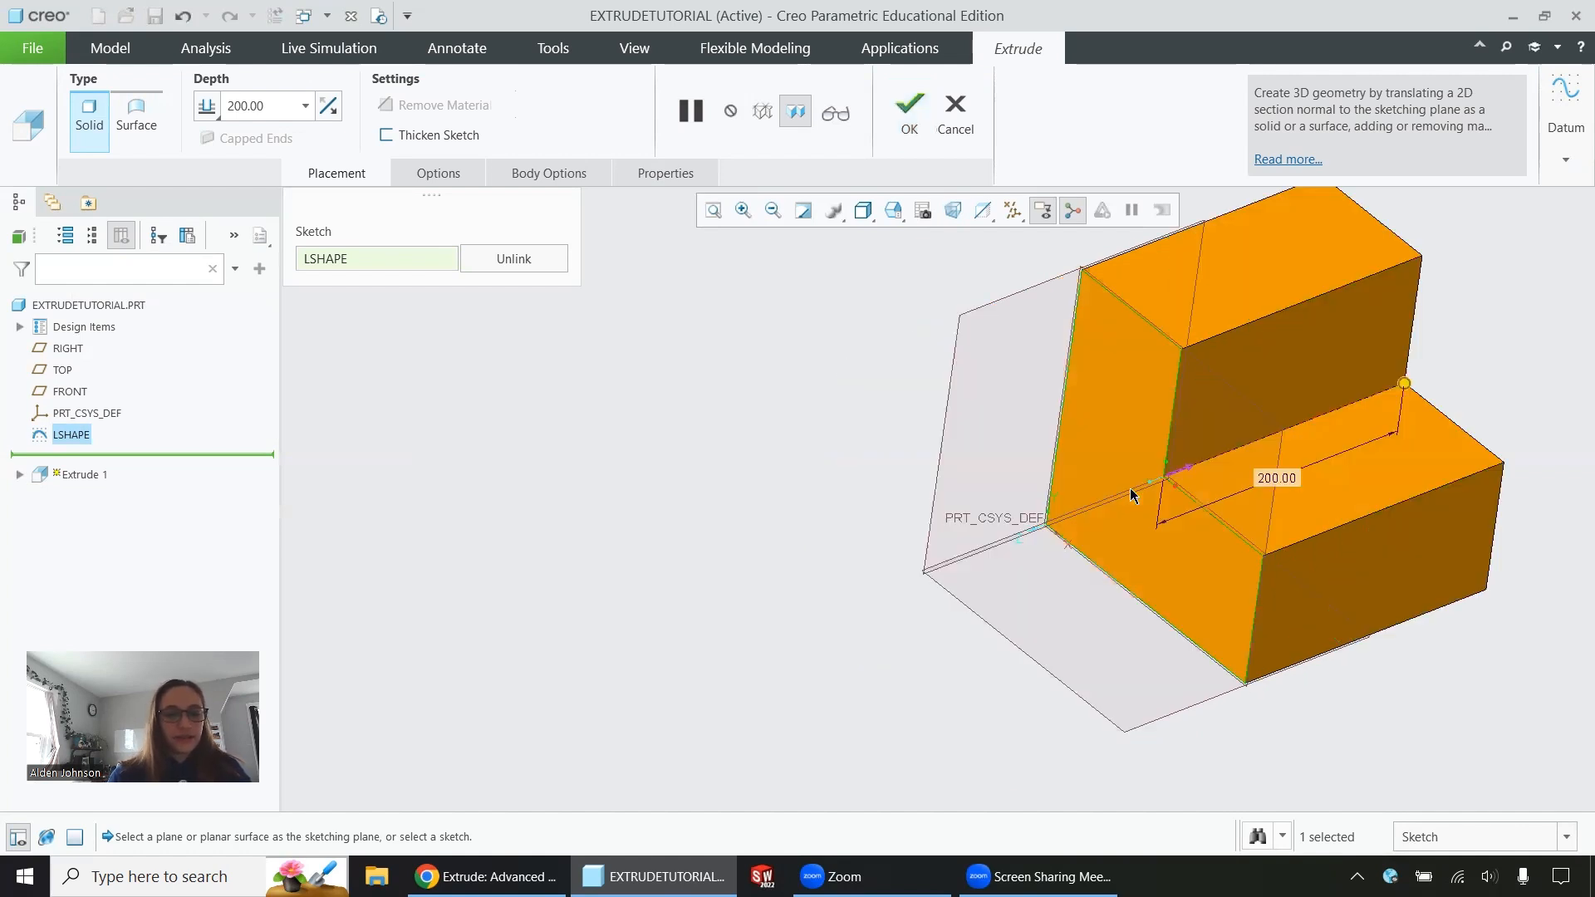
pyautogui.click(328, 105)
pyautogui.moveTo(268, 100); pyautogui.dragTo(218, 98)
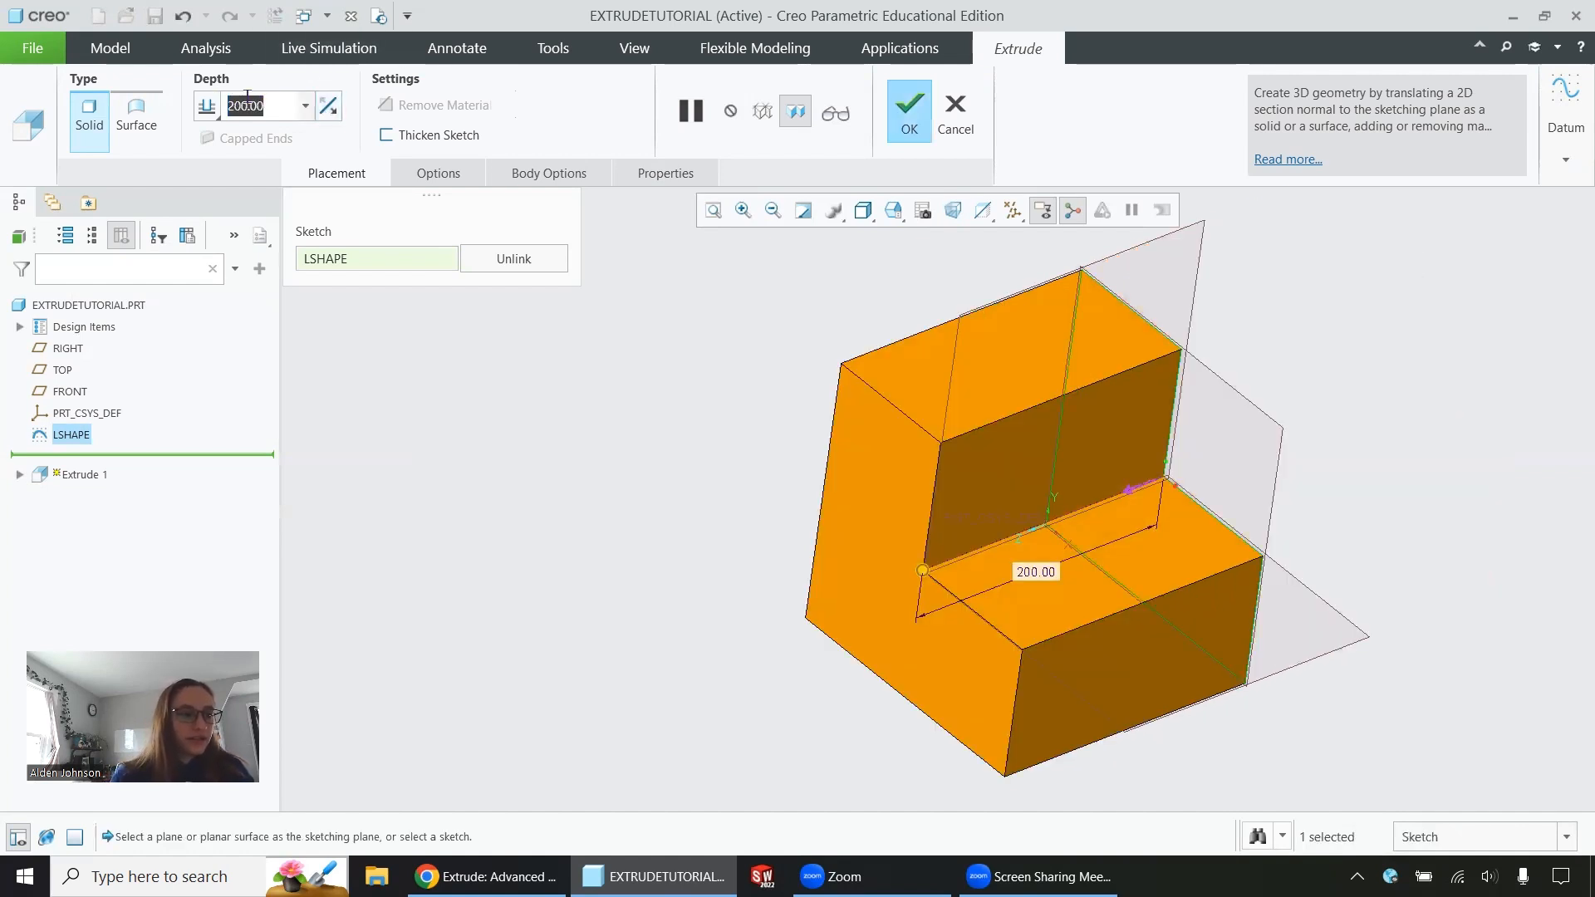
pyautogui.write('150')
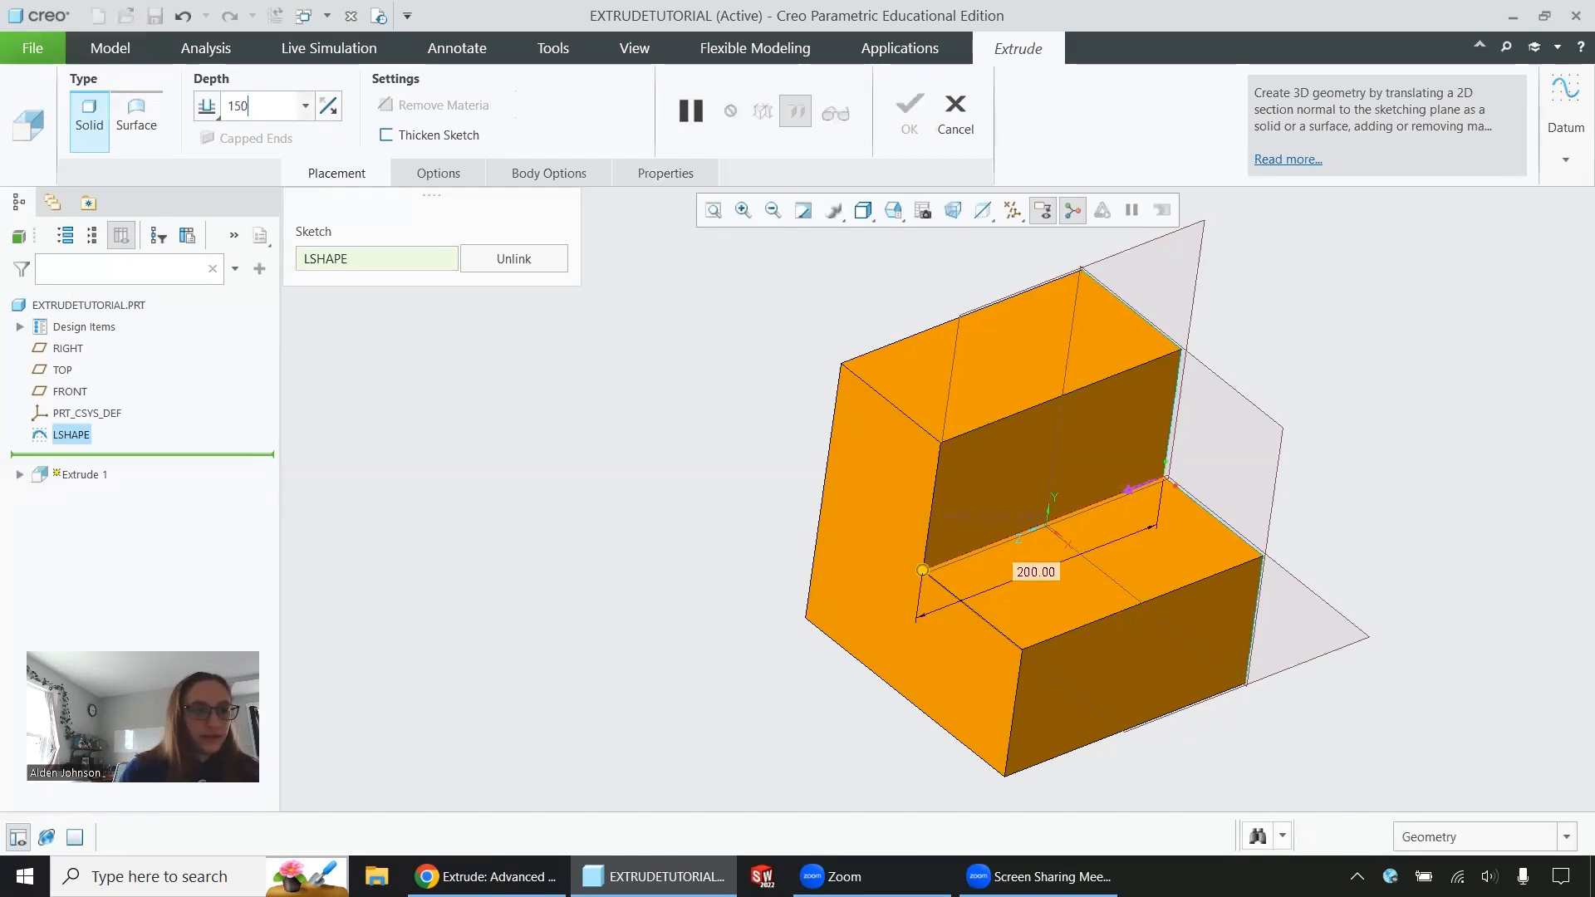
pyautogui.press('Return')
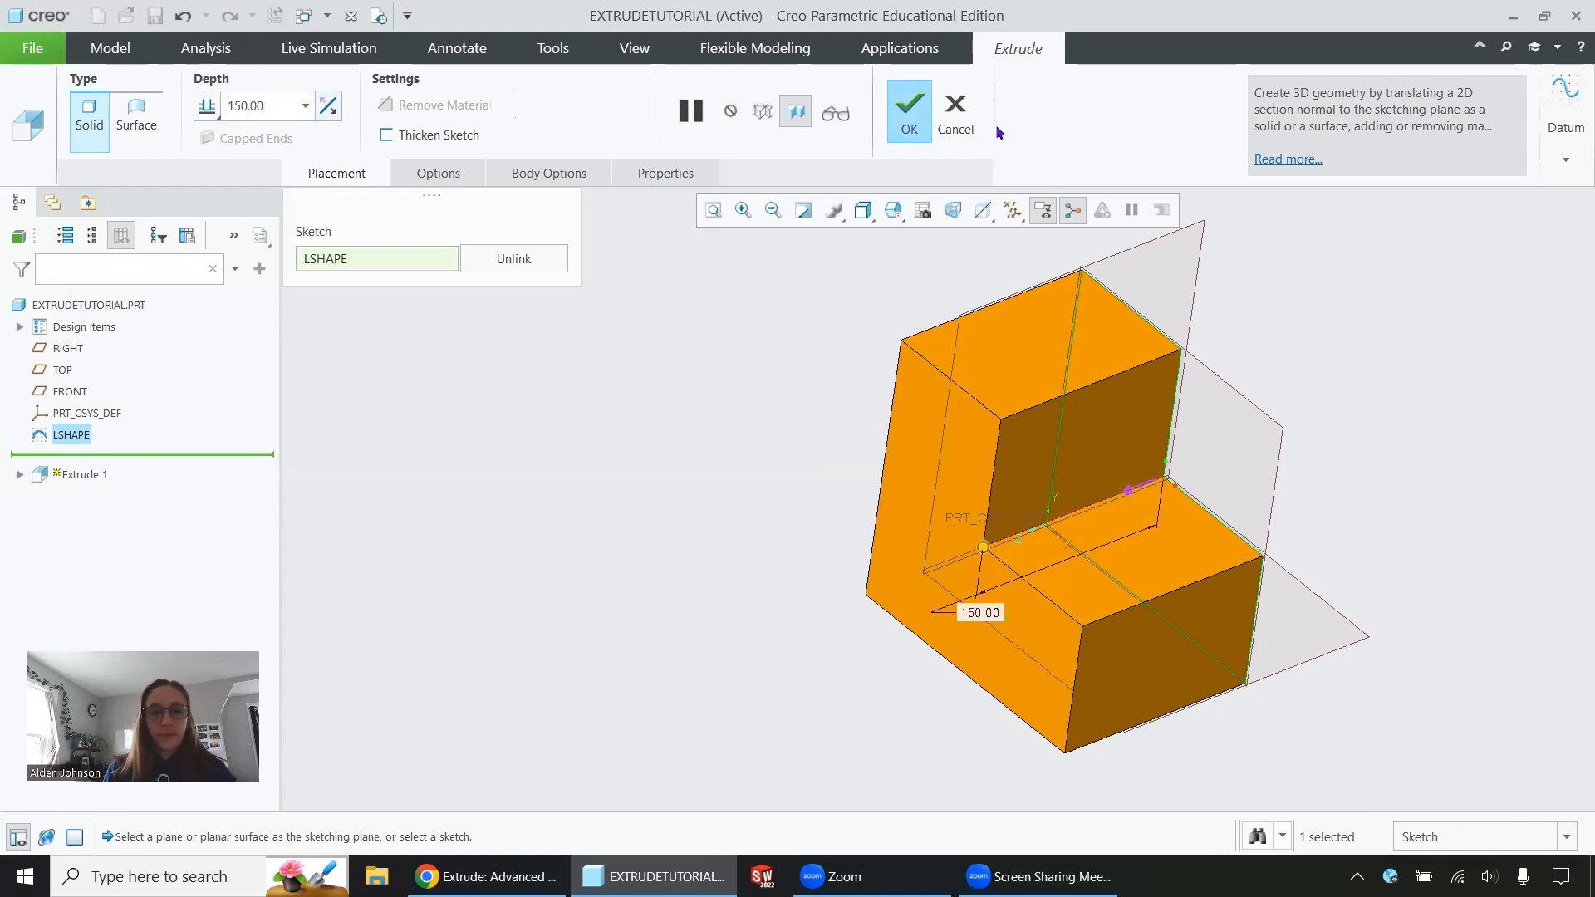
pyautogui.click(899, 112)
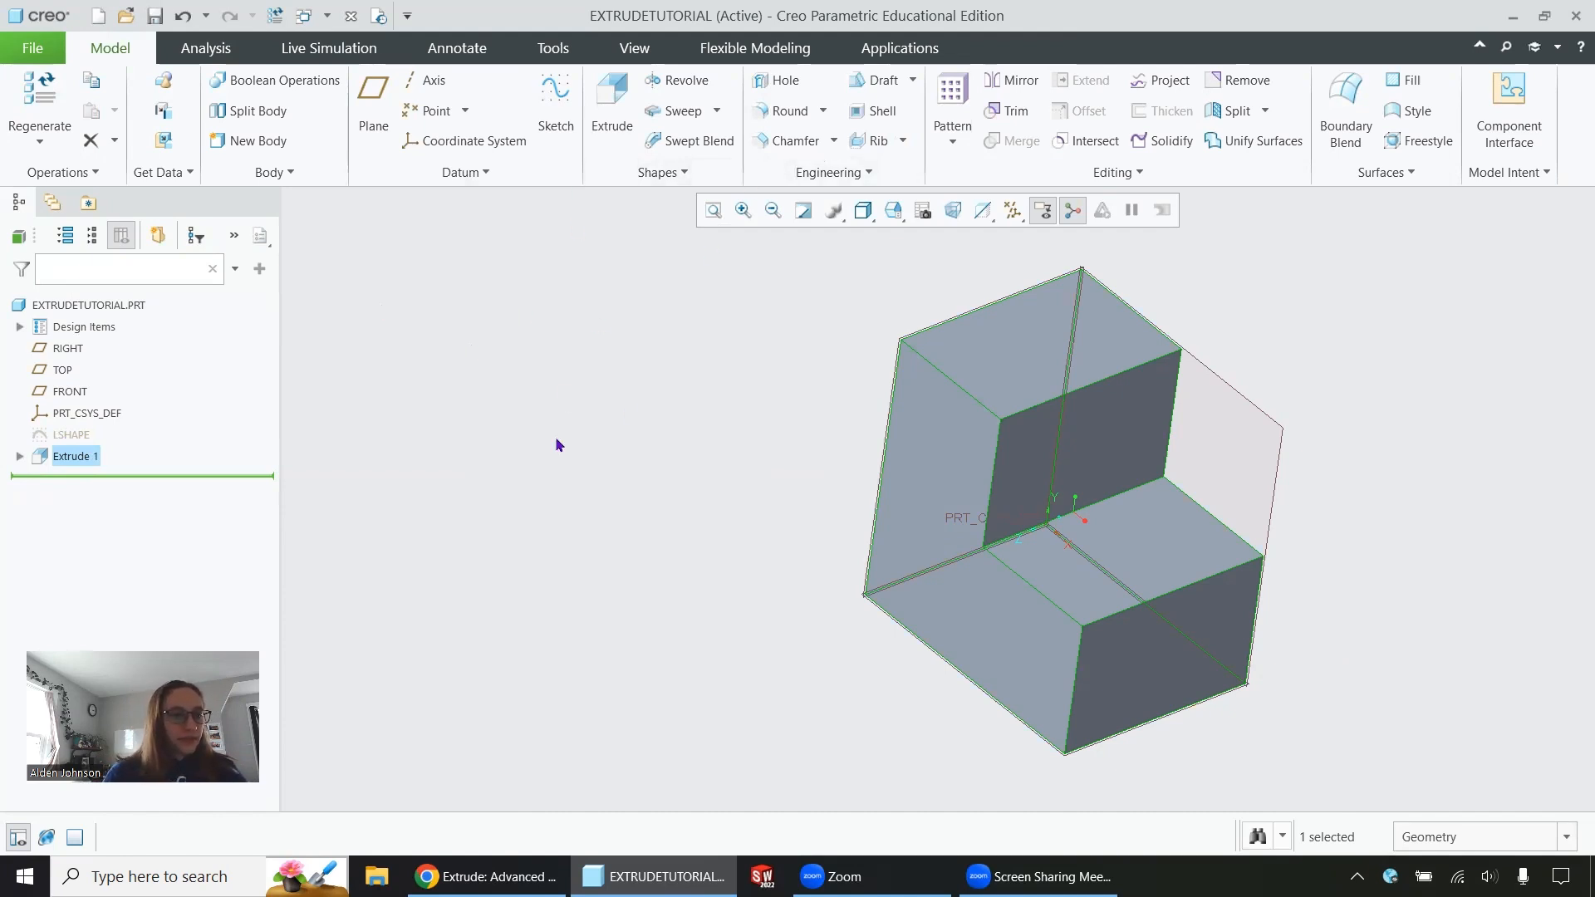
pyautogui.click(605, 113)
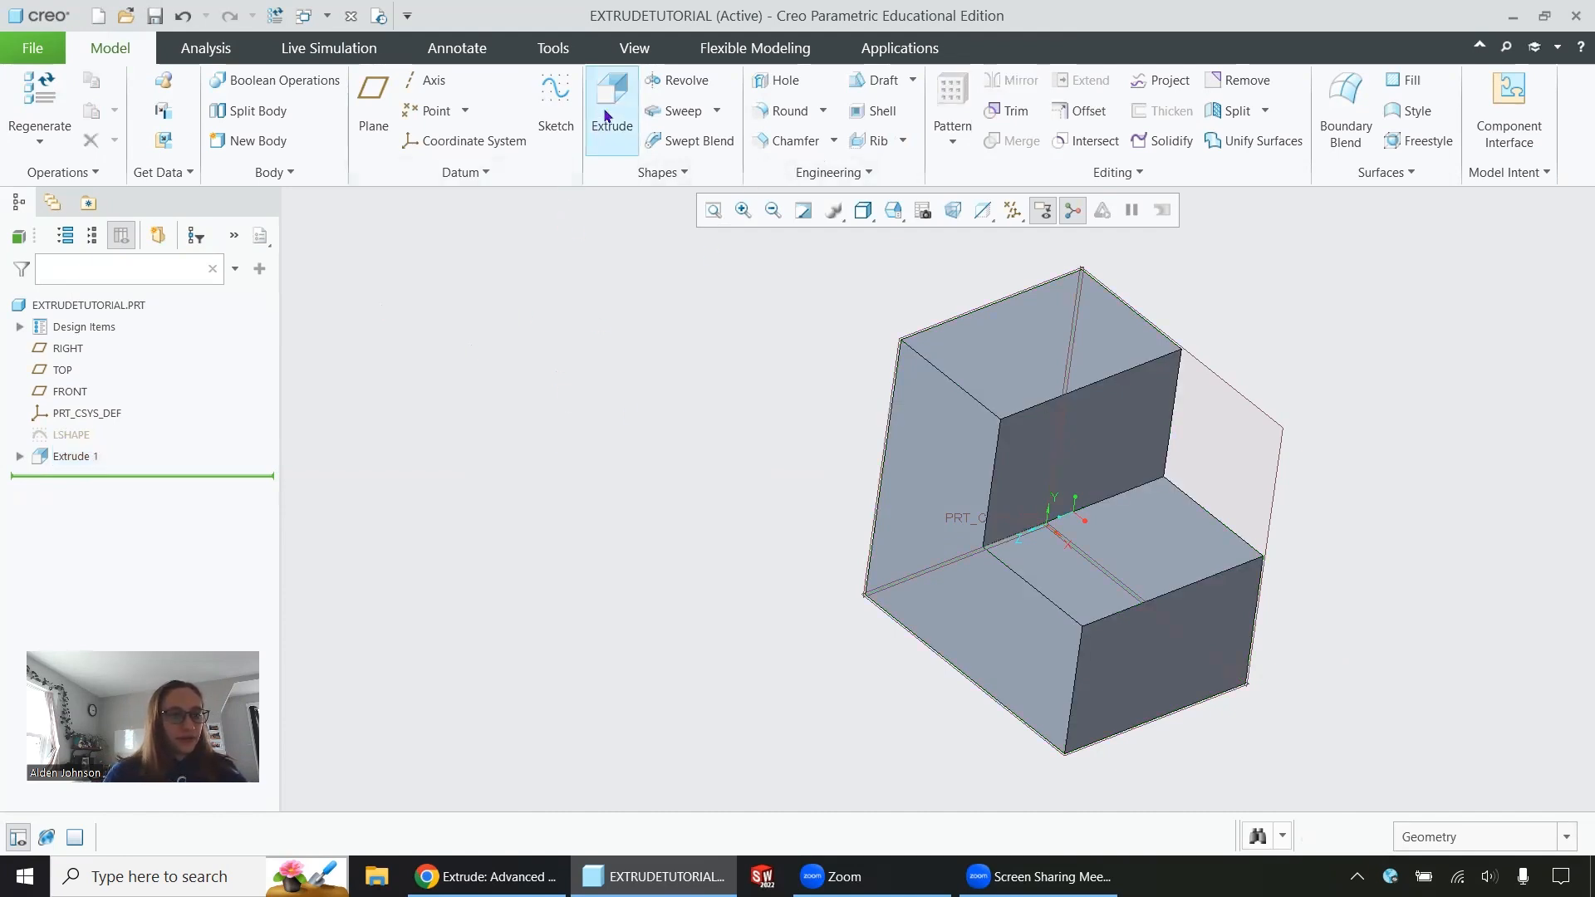
pyautogui.click(604, 115)
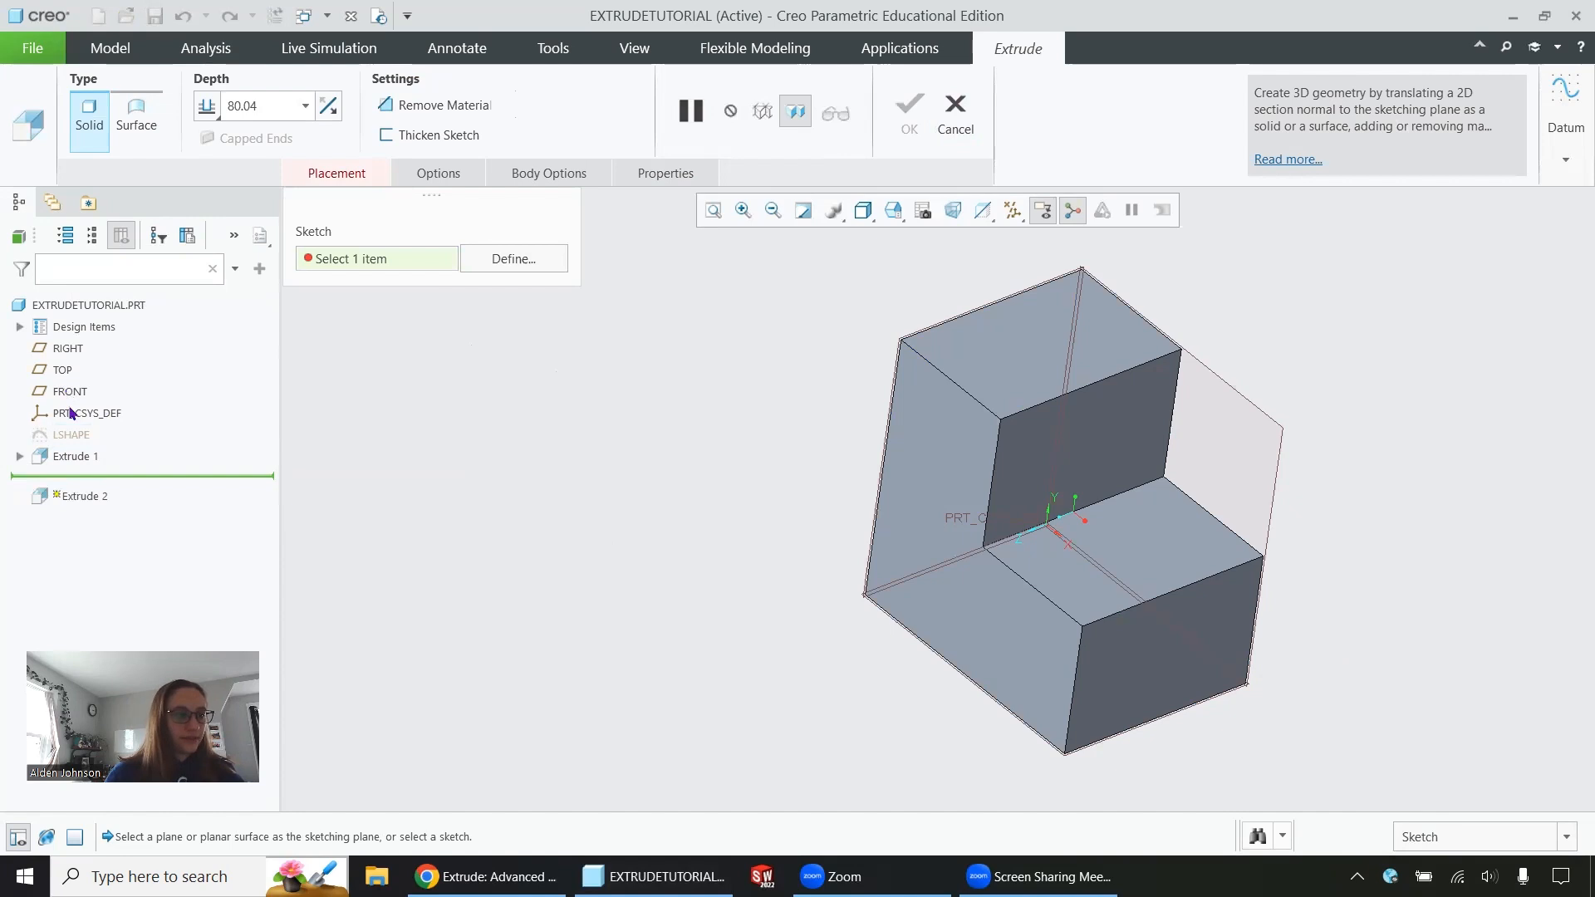
pyautogui.click(952, 115)
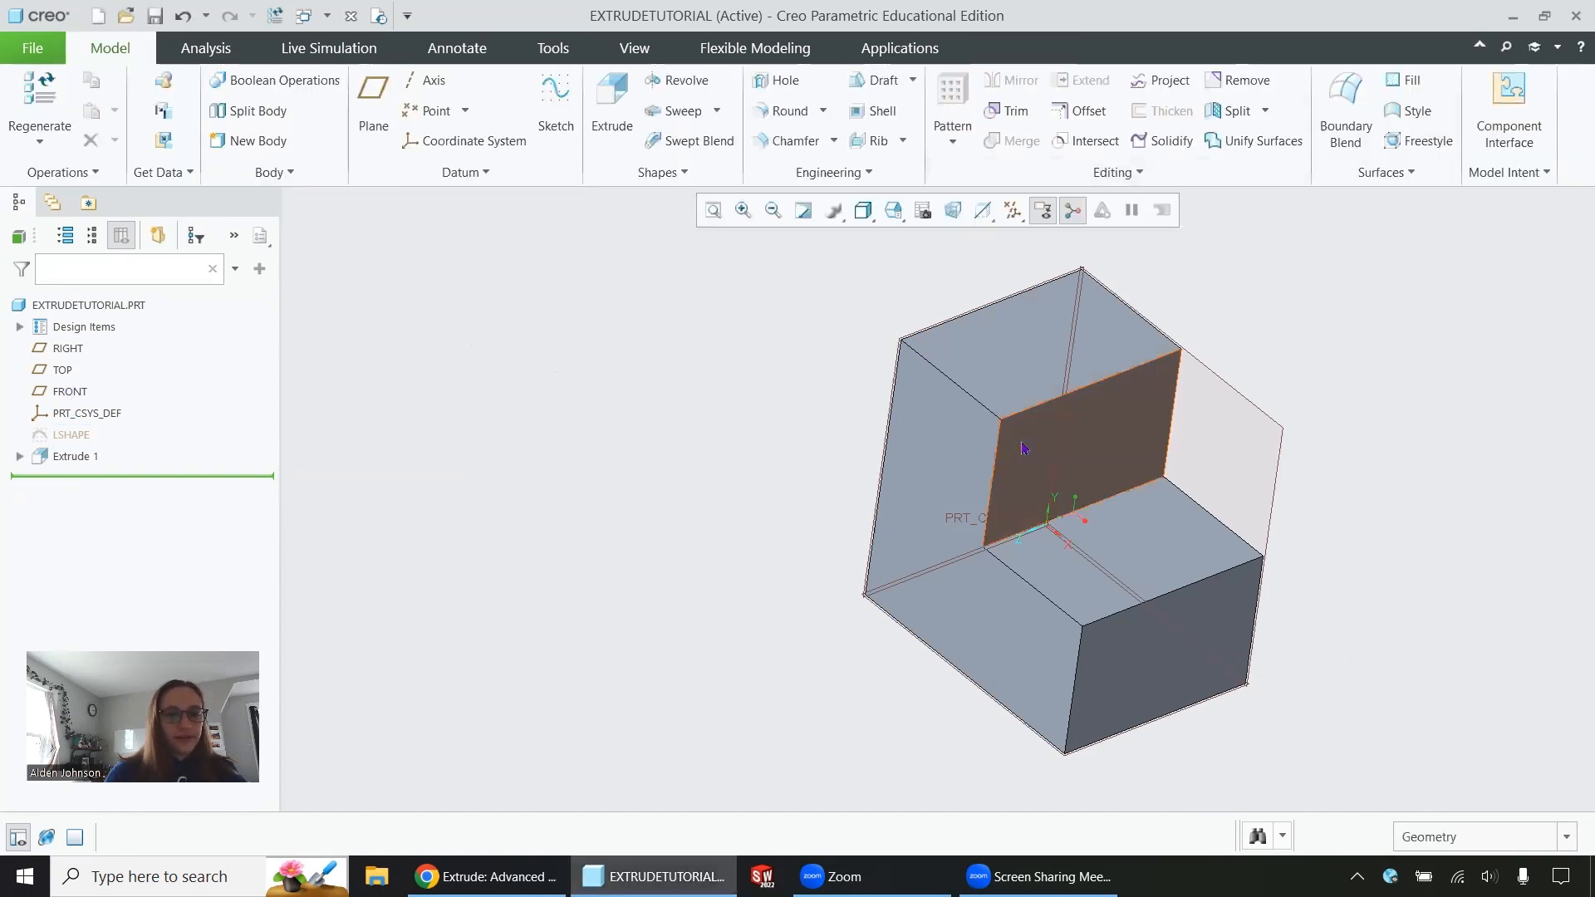
# Start an extrusion on the top face of the L block's lower ledge and sketch a circle of diameter 75 on it
pyautogui.click(1045, 371)
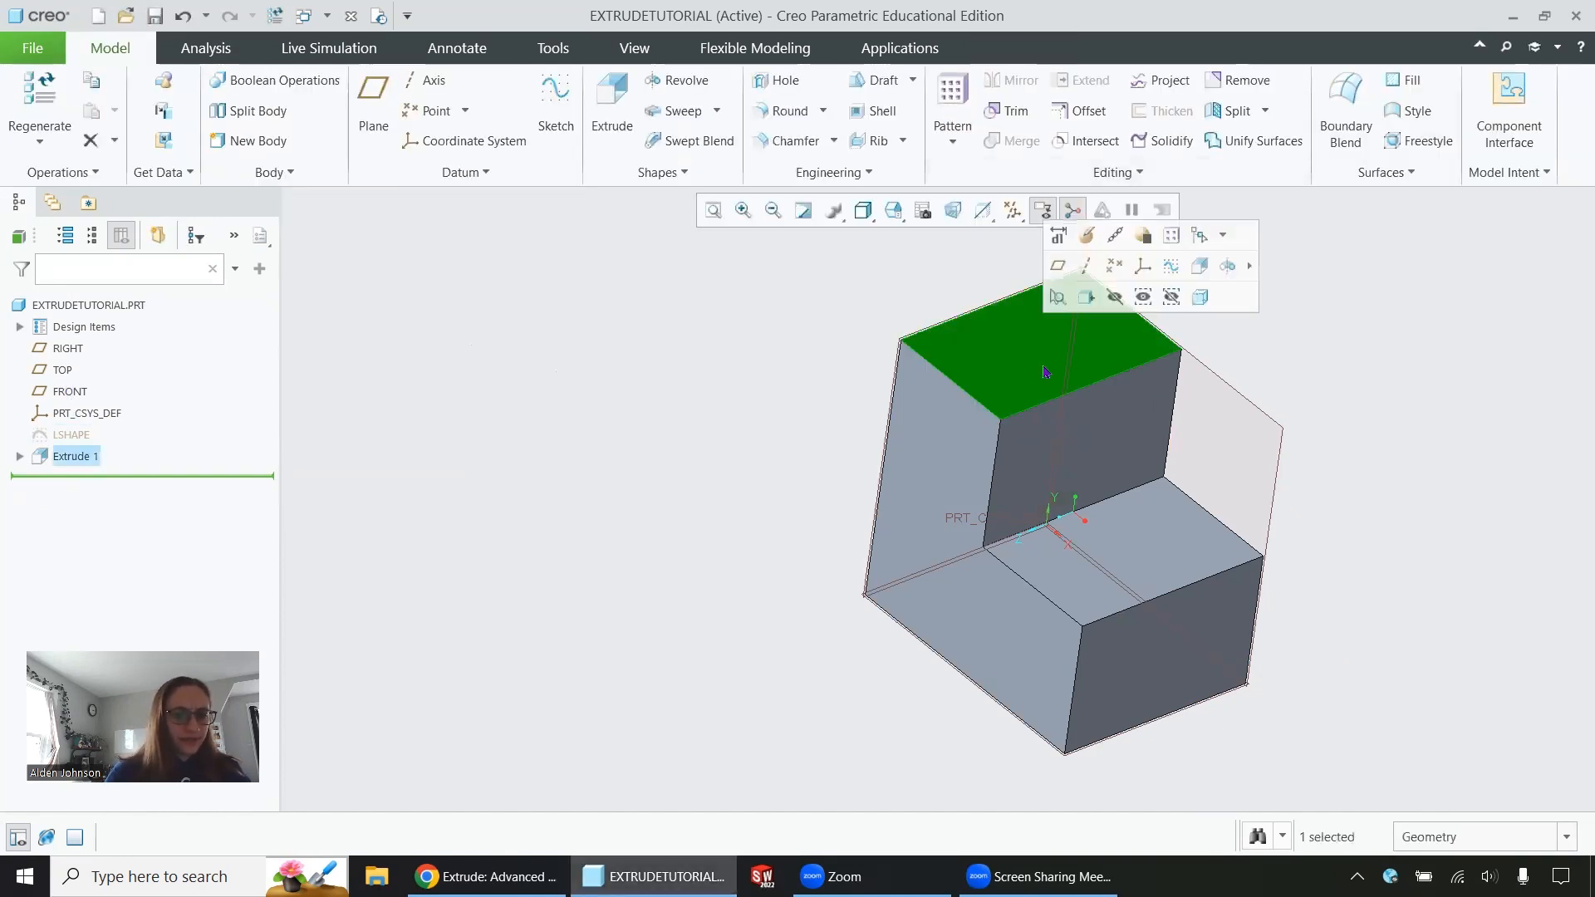
pyautogui.click(1143, 555)
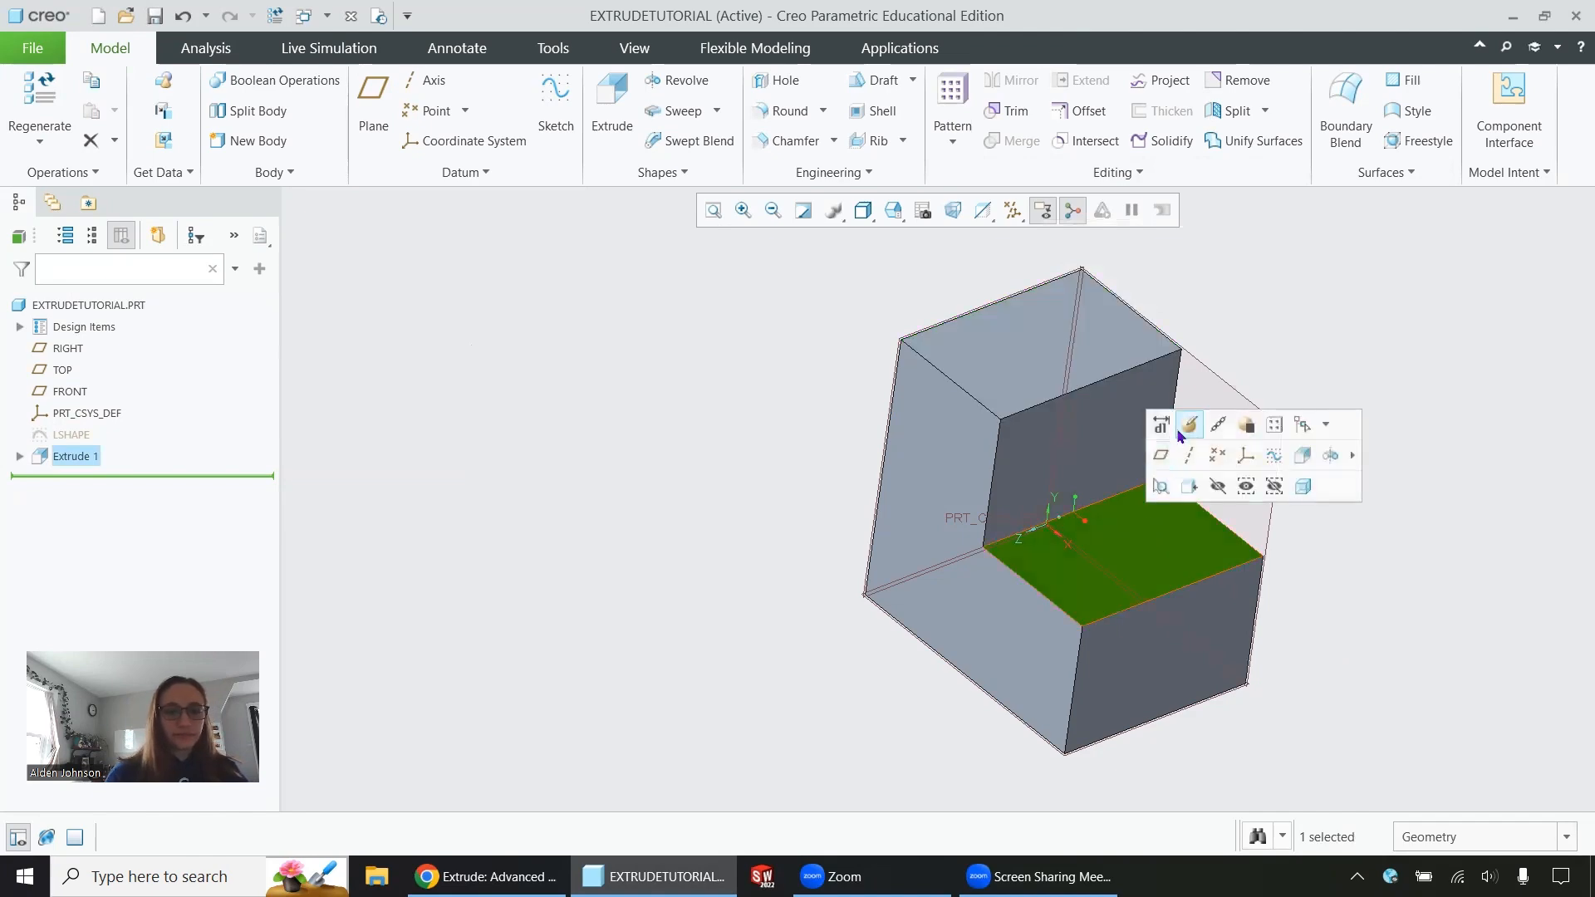
pyautogui.click(1304, 456)
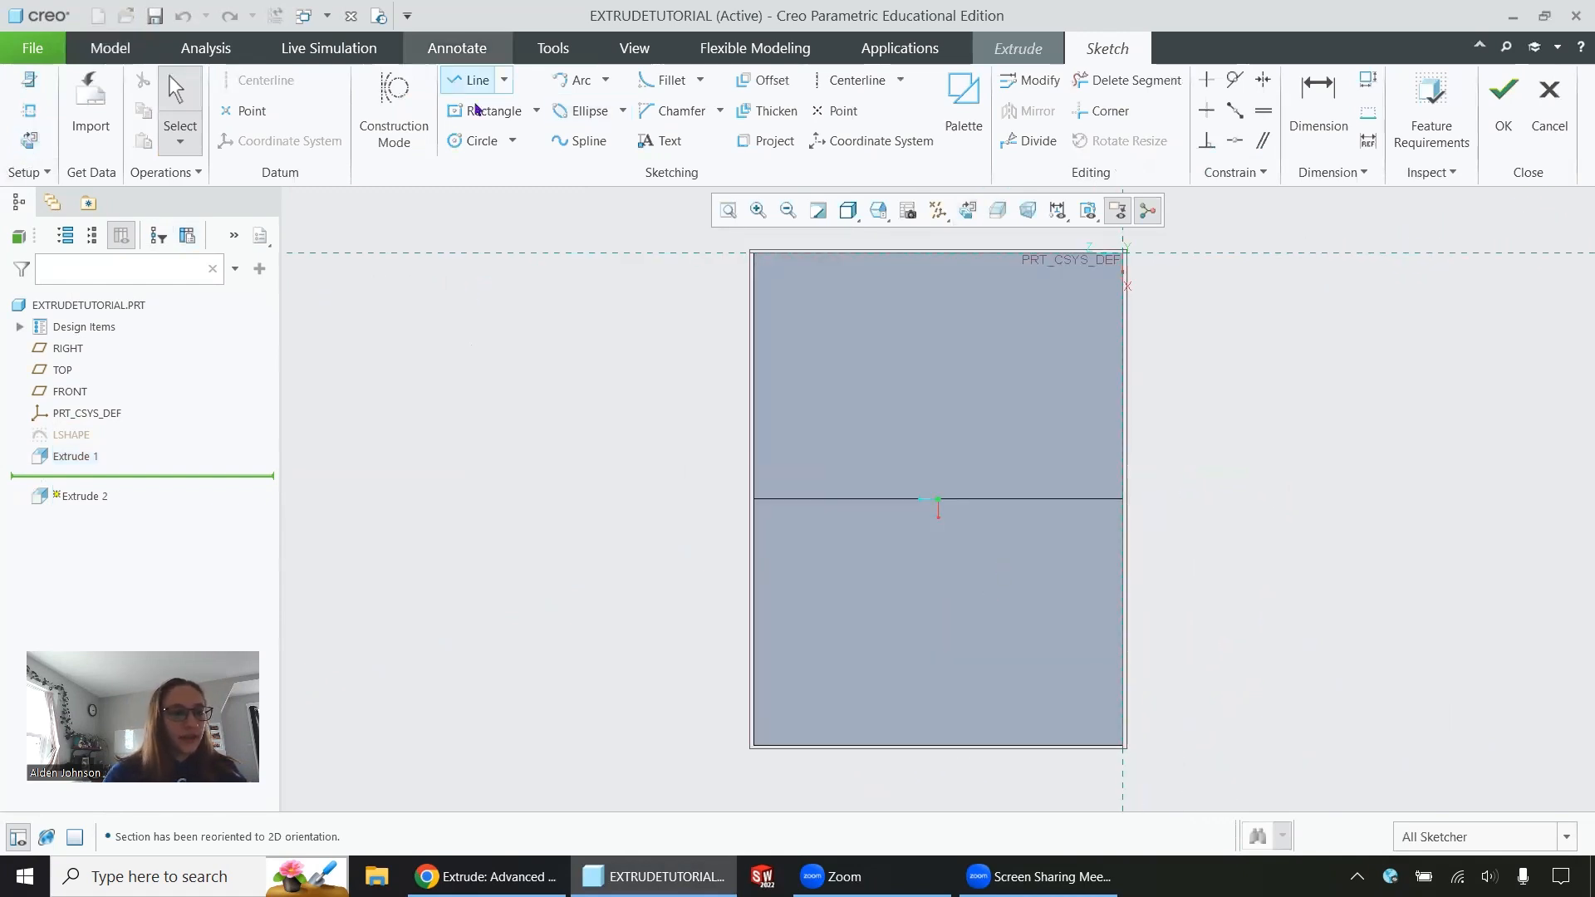
pyautogui.click(474, 140)
pyautogui.click(940, 626)
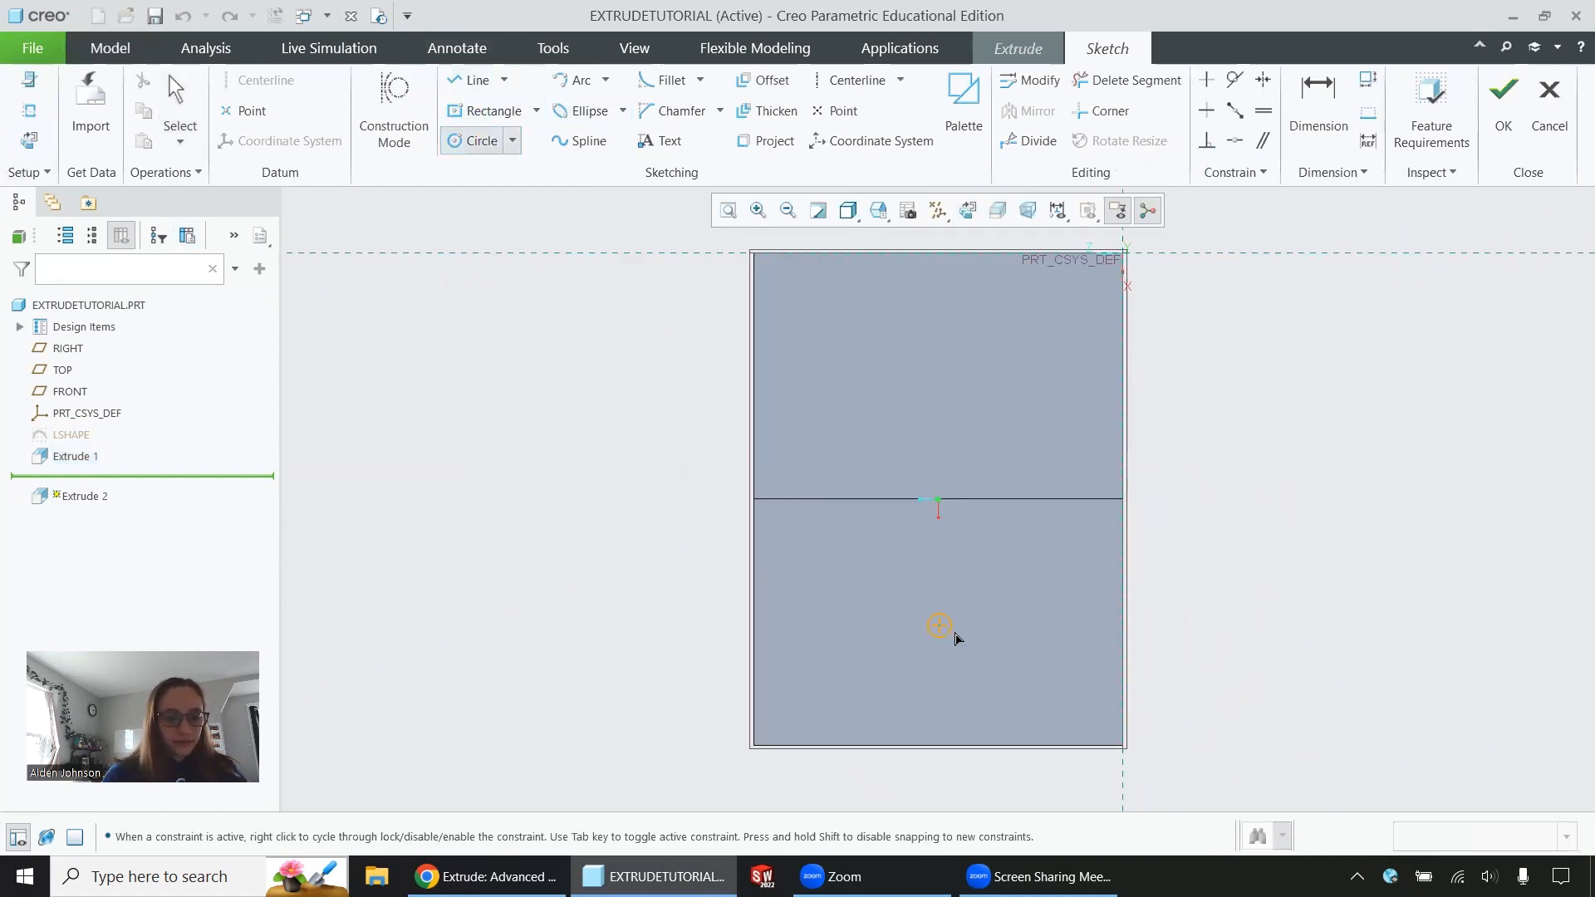
pyautogui.click(1011, 681)
pyautogui.middleClick(1014, 677)
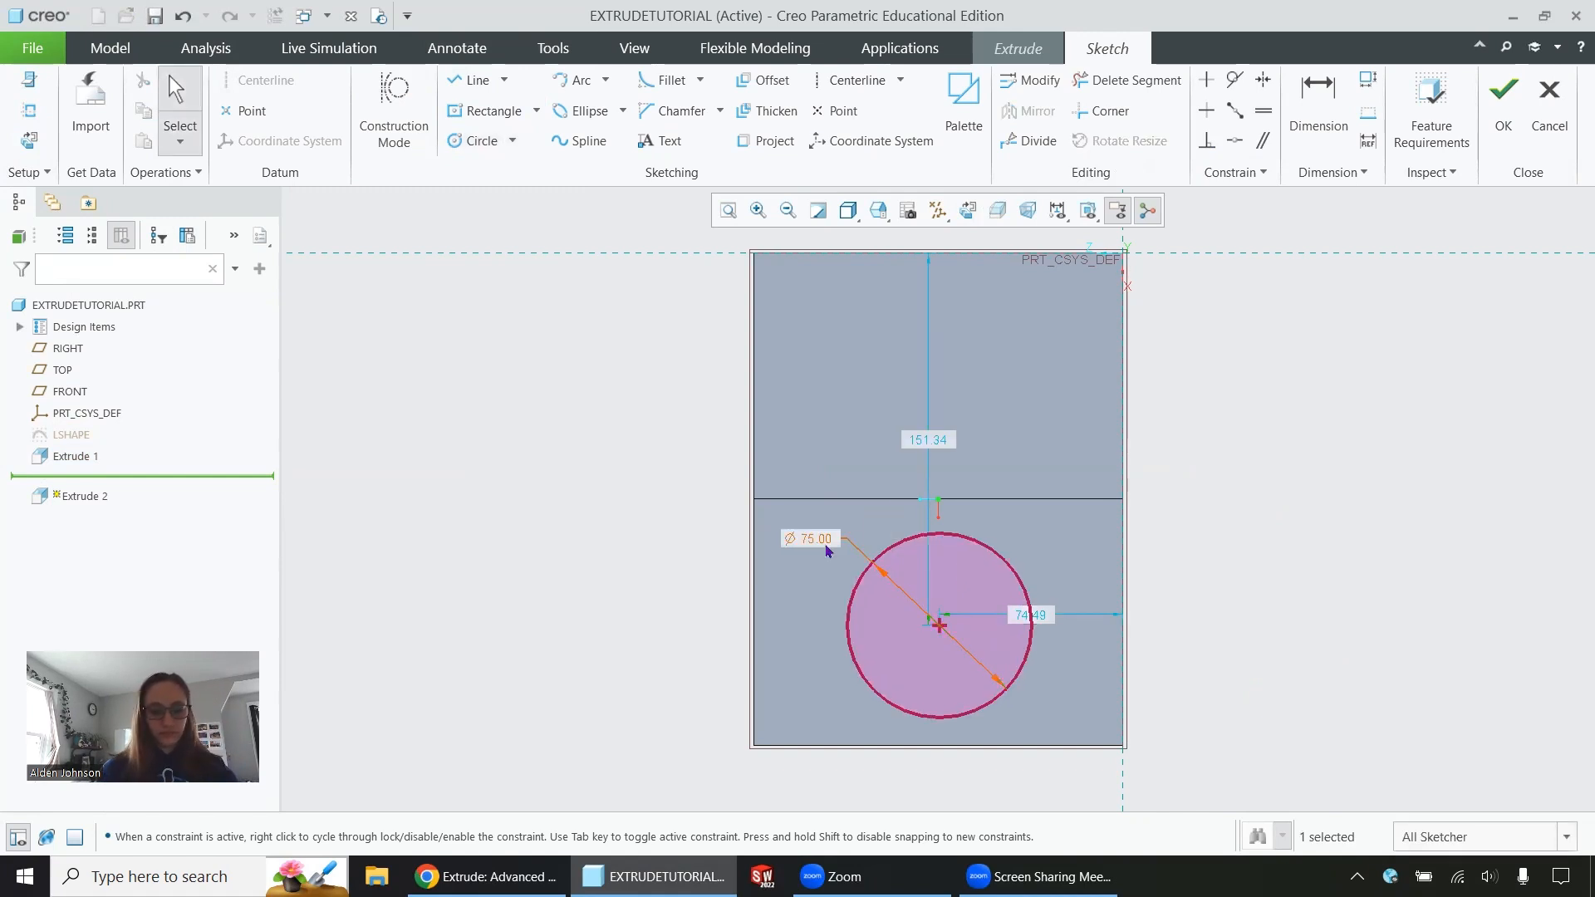
# Set the circle centre's distance from the vertical reference to 75 and dimension the centre from the ledge's outer edge
pyautogui.doubleClick(1032, 615)
pyautogui.write('75')
pyautogui.press('Return')
pyautogui.click(1318, 108)
pyautogui.click(939, 627)
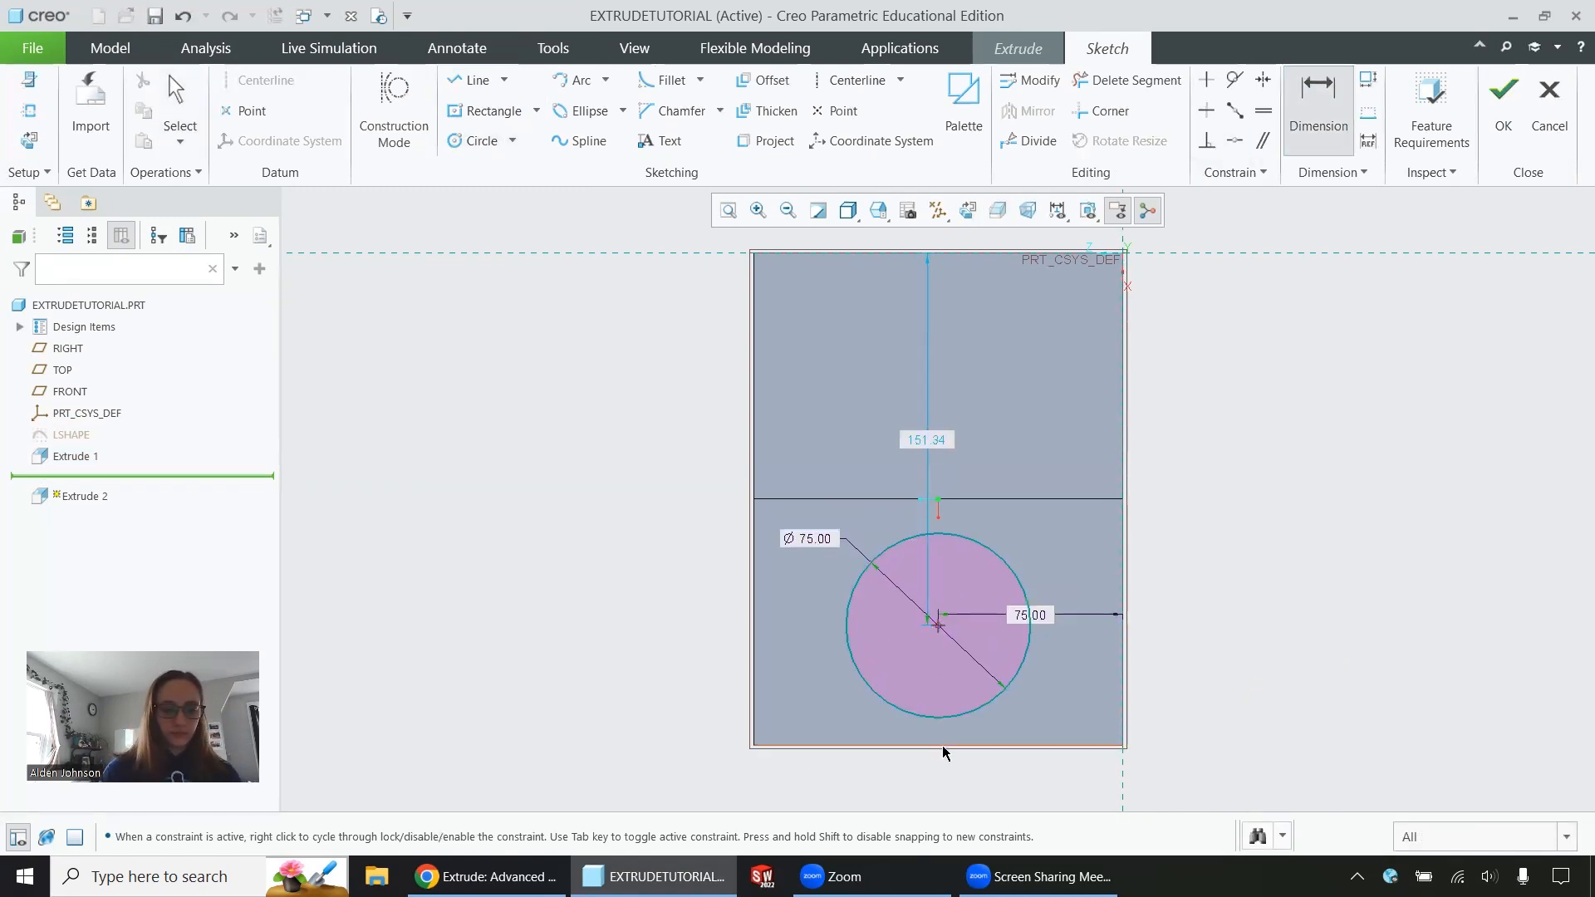
pyautogui.click(944, 746)
pyautogui.middleClick(1173, 666)
pyautogui.press('Return')
# Finish the circle sketch and extrude it upward from the ledge as a solid cylinder with a depth of 75
pyautogui.click(1503, 107)
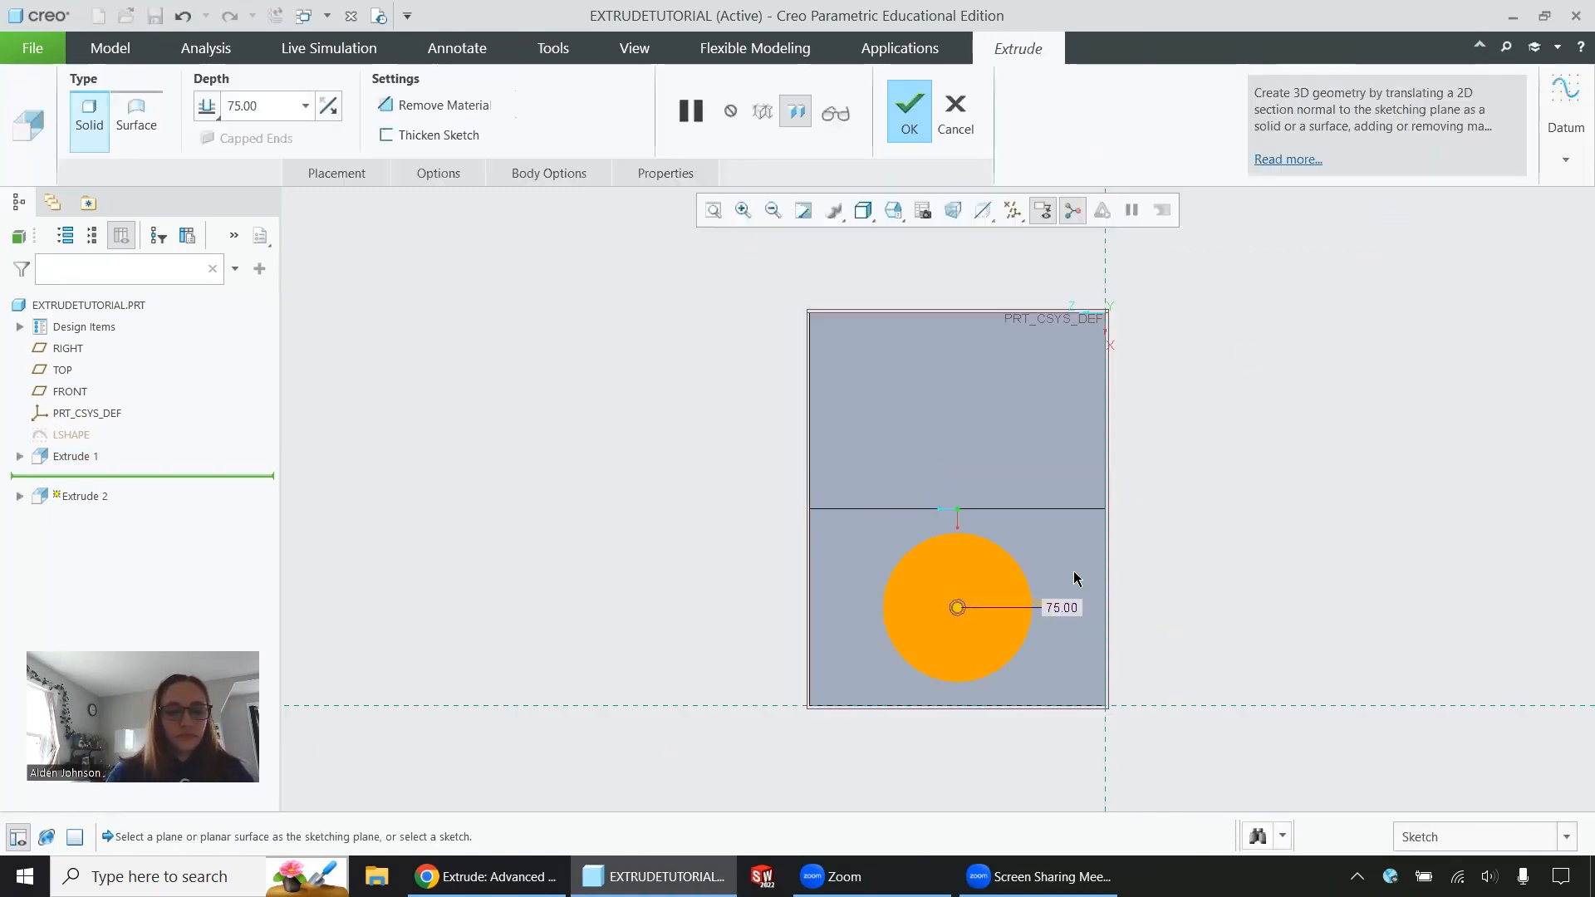
pyautogui.moveTo(1073, 571)
pyautogui.mouseDown(button='middle')
pyautogui.moveTo(1073, 523)
pyautogui.moveTo(1028, 468)
pyautogui.moveTo(1049, 485)
pyautogui.mouseUp(button='middle')
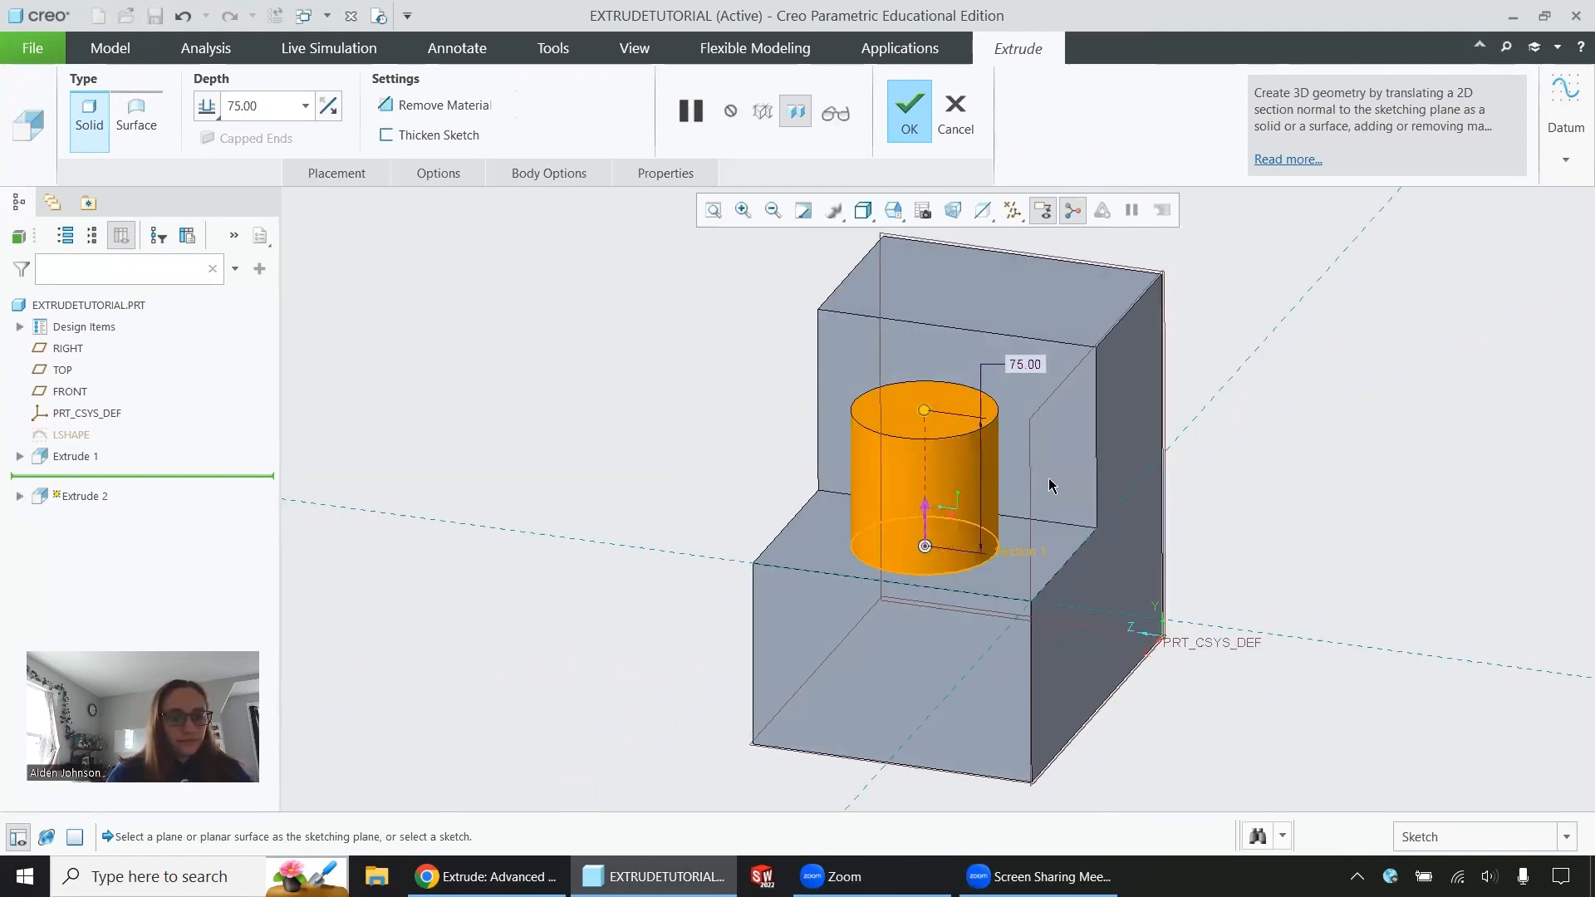
pyautogui.click(909, 116)
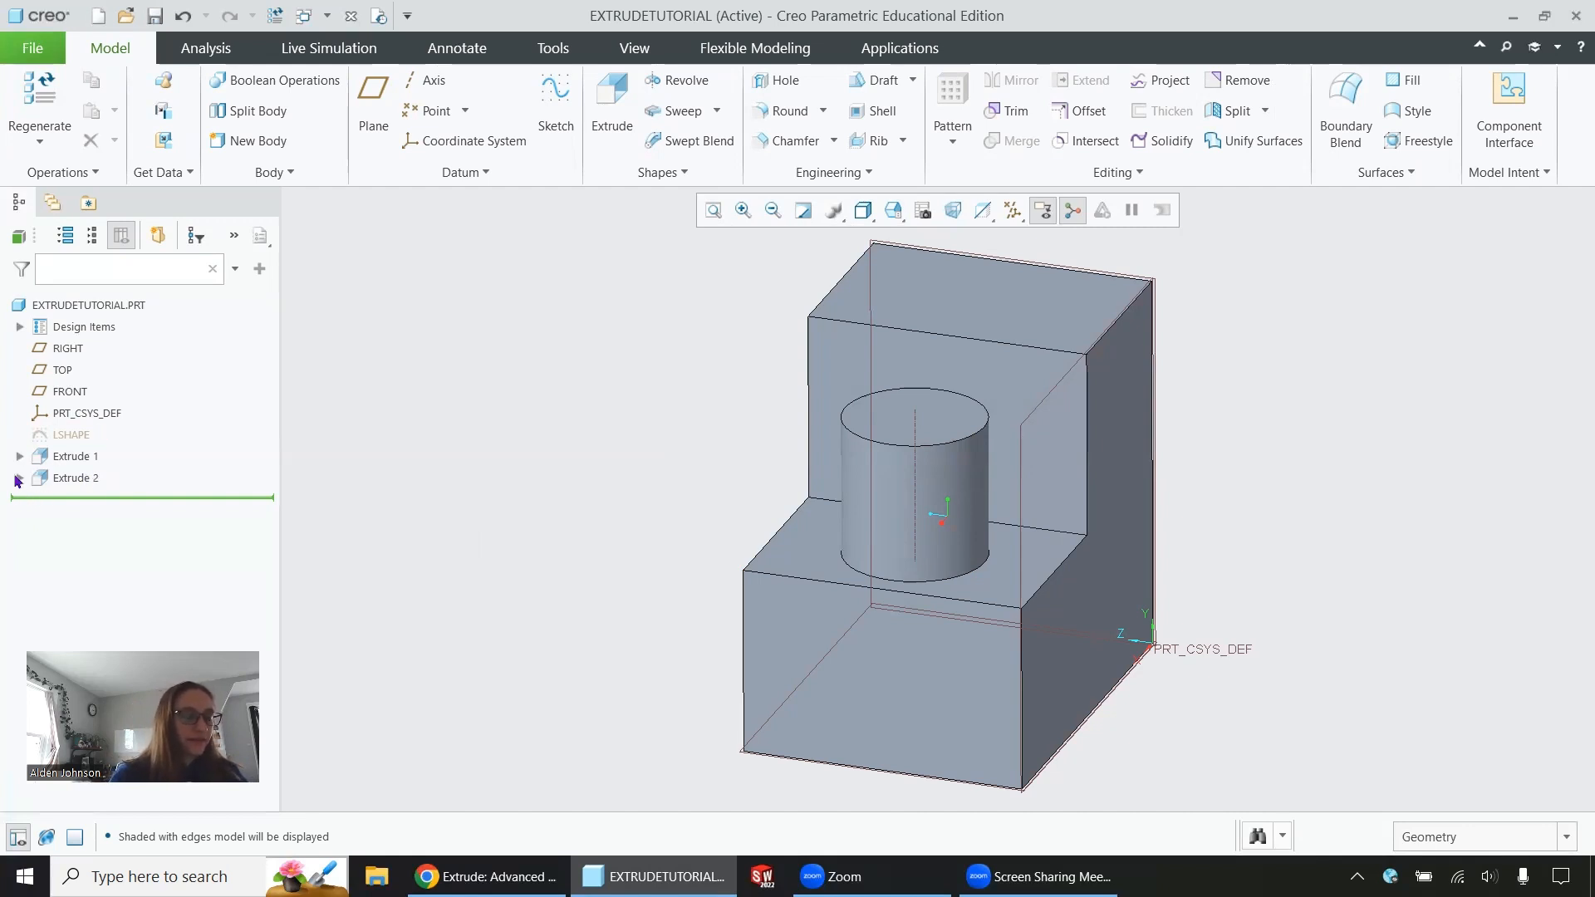
# Open the internal section sketch of the cylinder extrusion, view it face-on, and quit the sketcher without saving
pyautogui.click(18, 479)
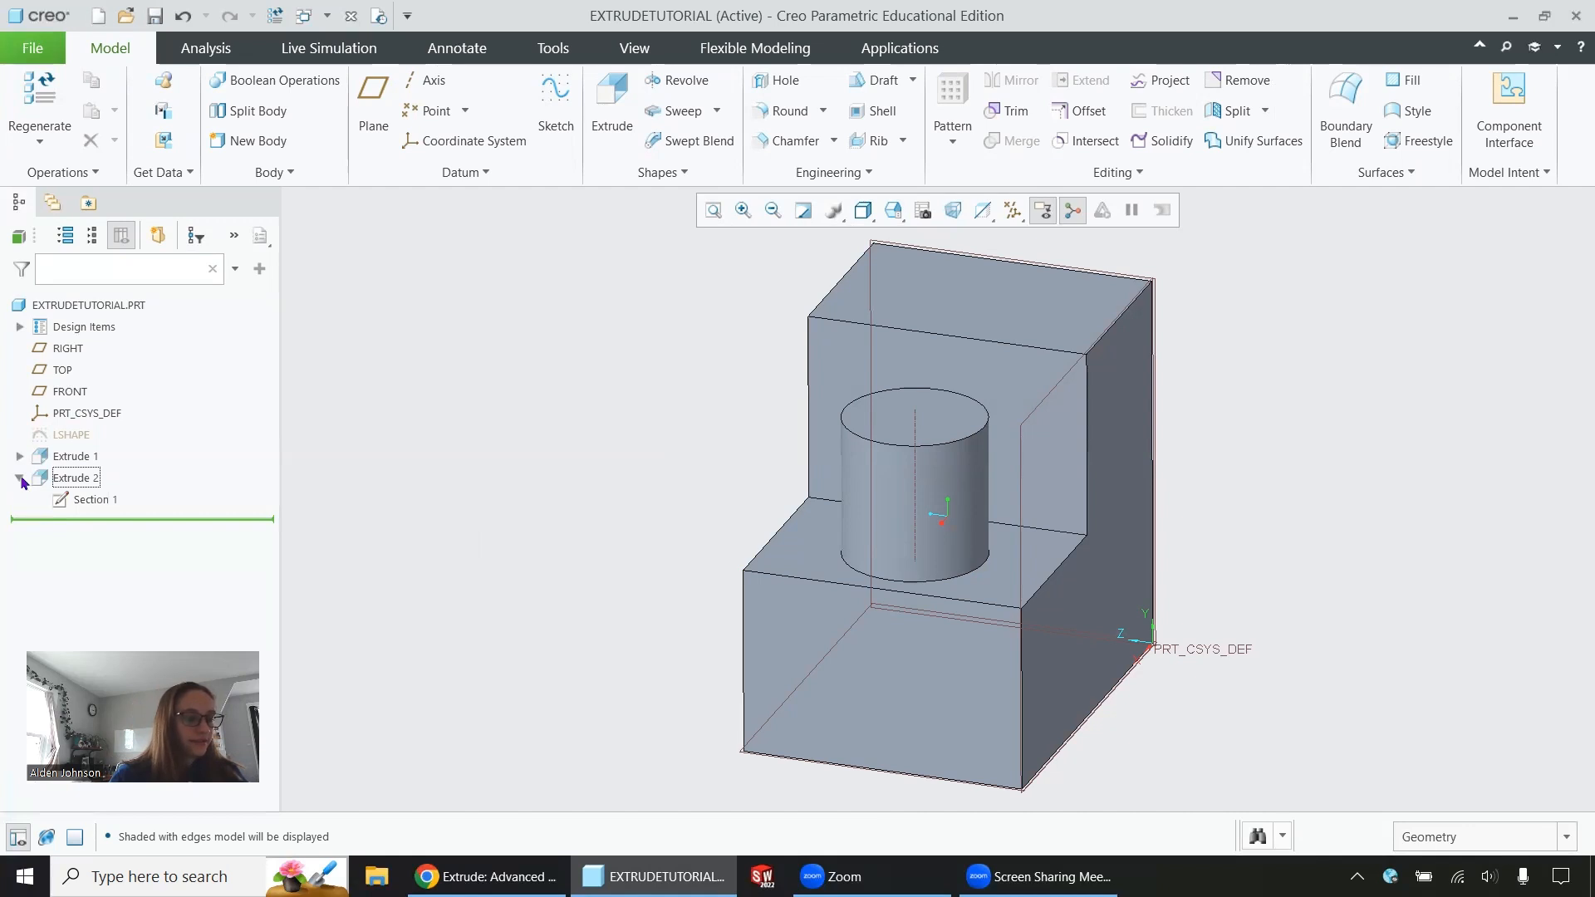
pyautogui.click(94, 500)
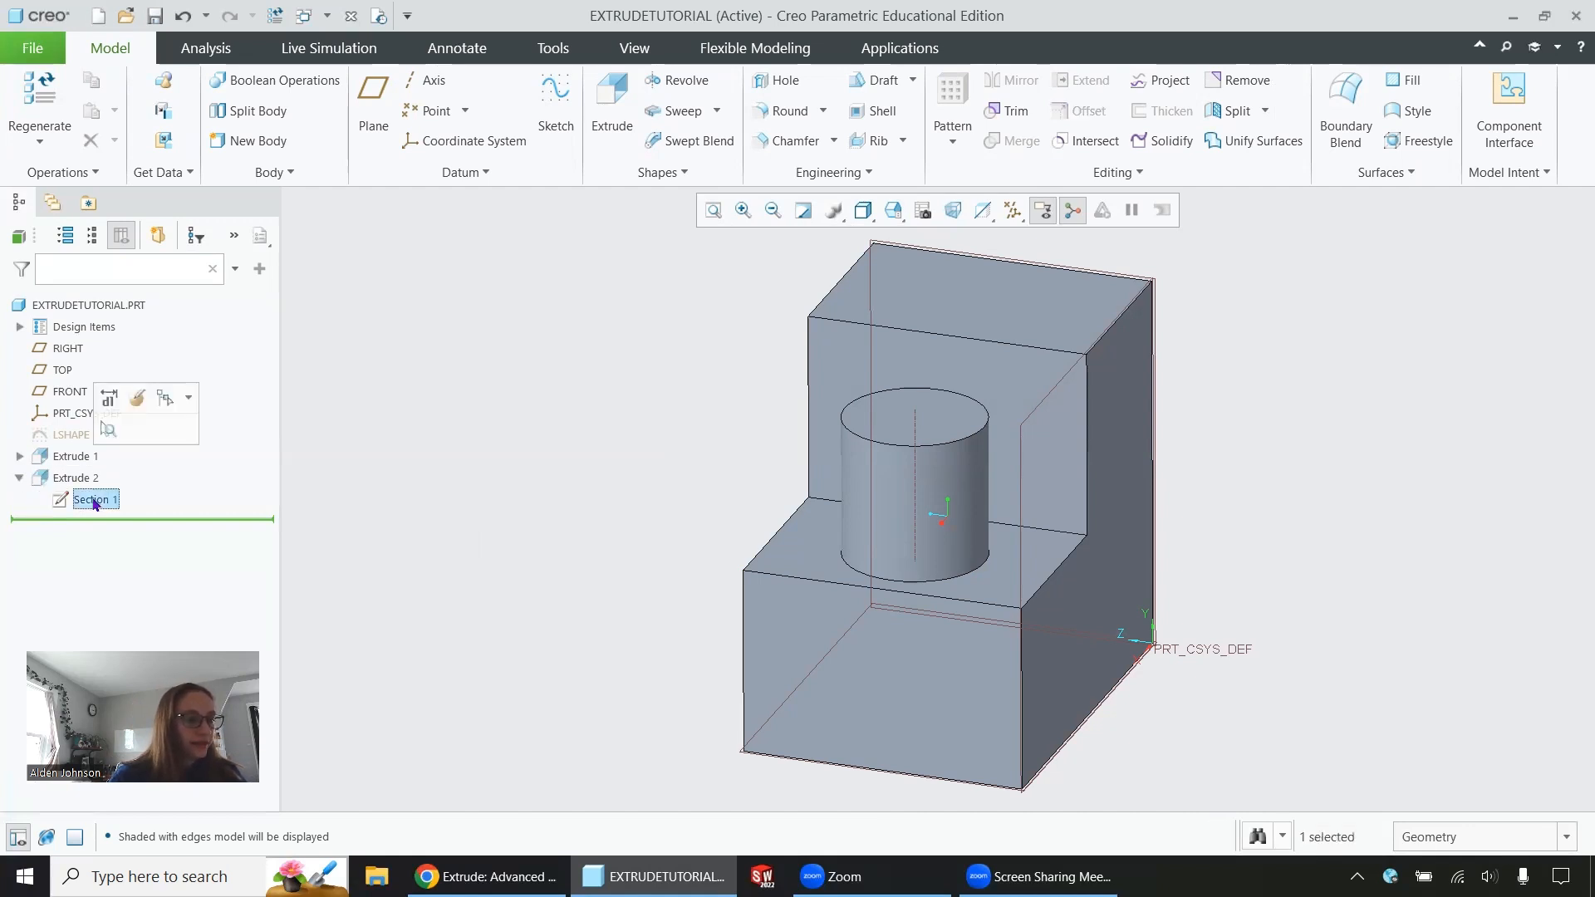
pyautogui.click(134, 398)
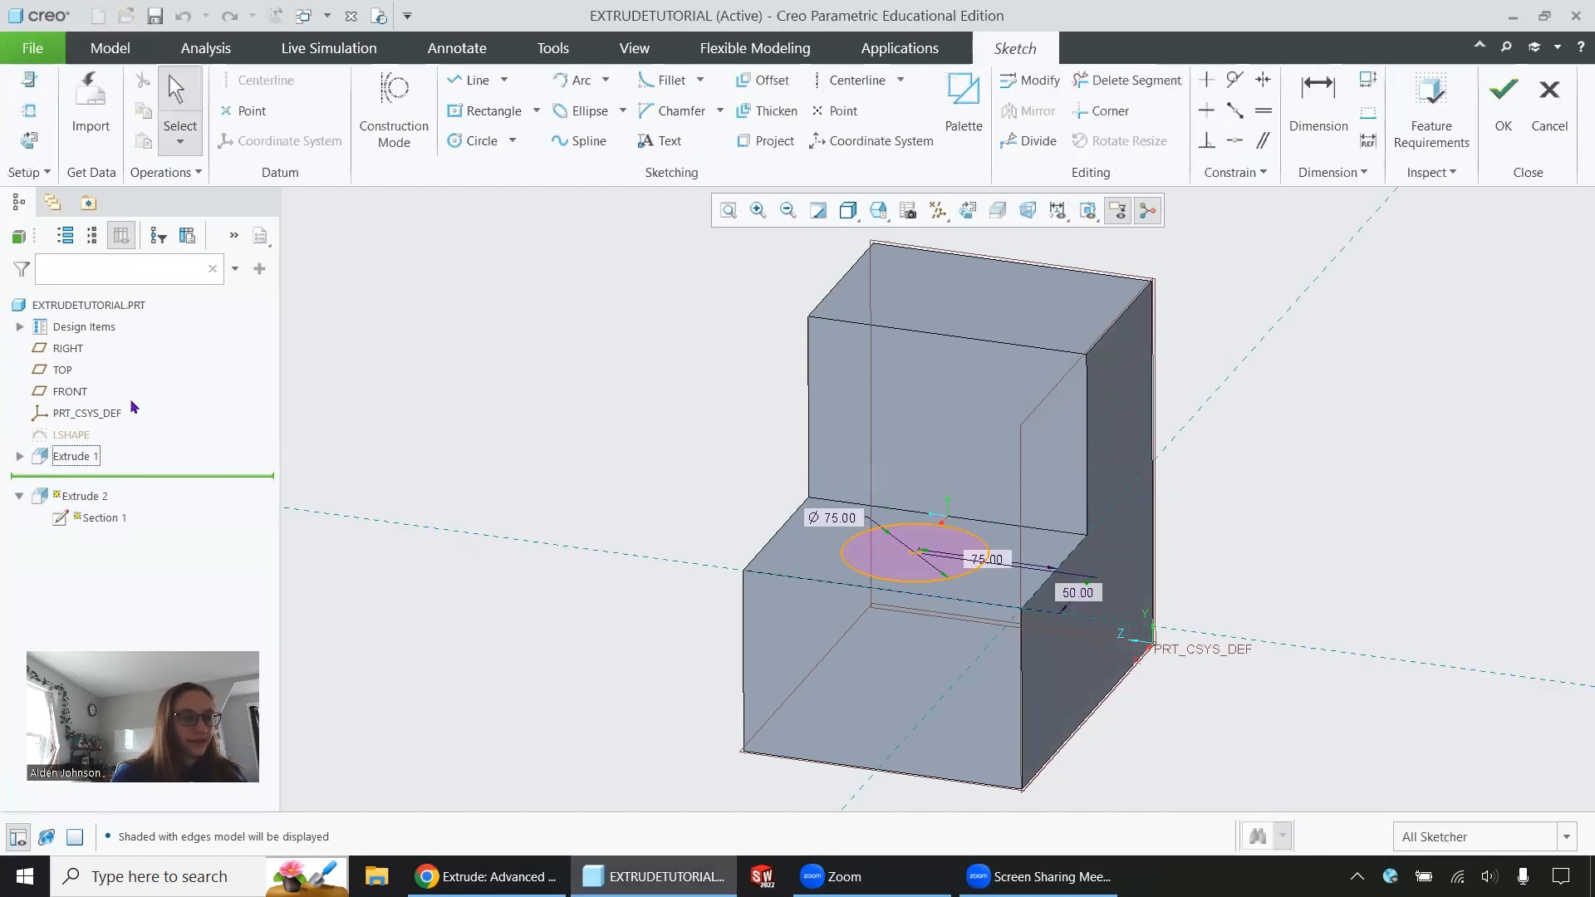
pyautogui.click(28, 139)
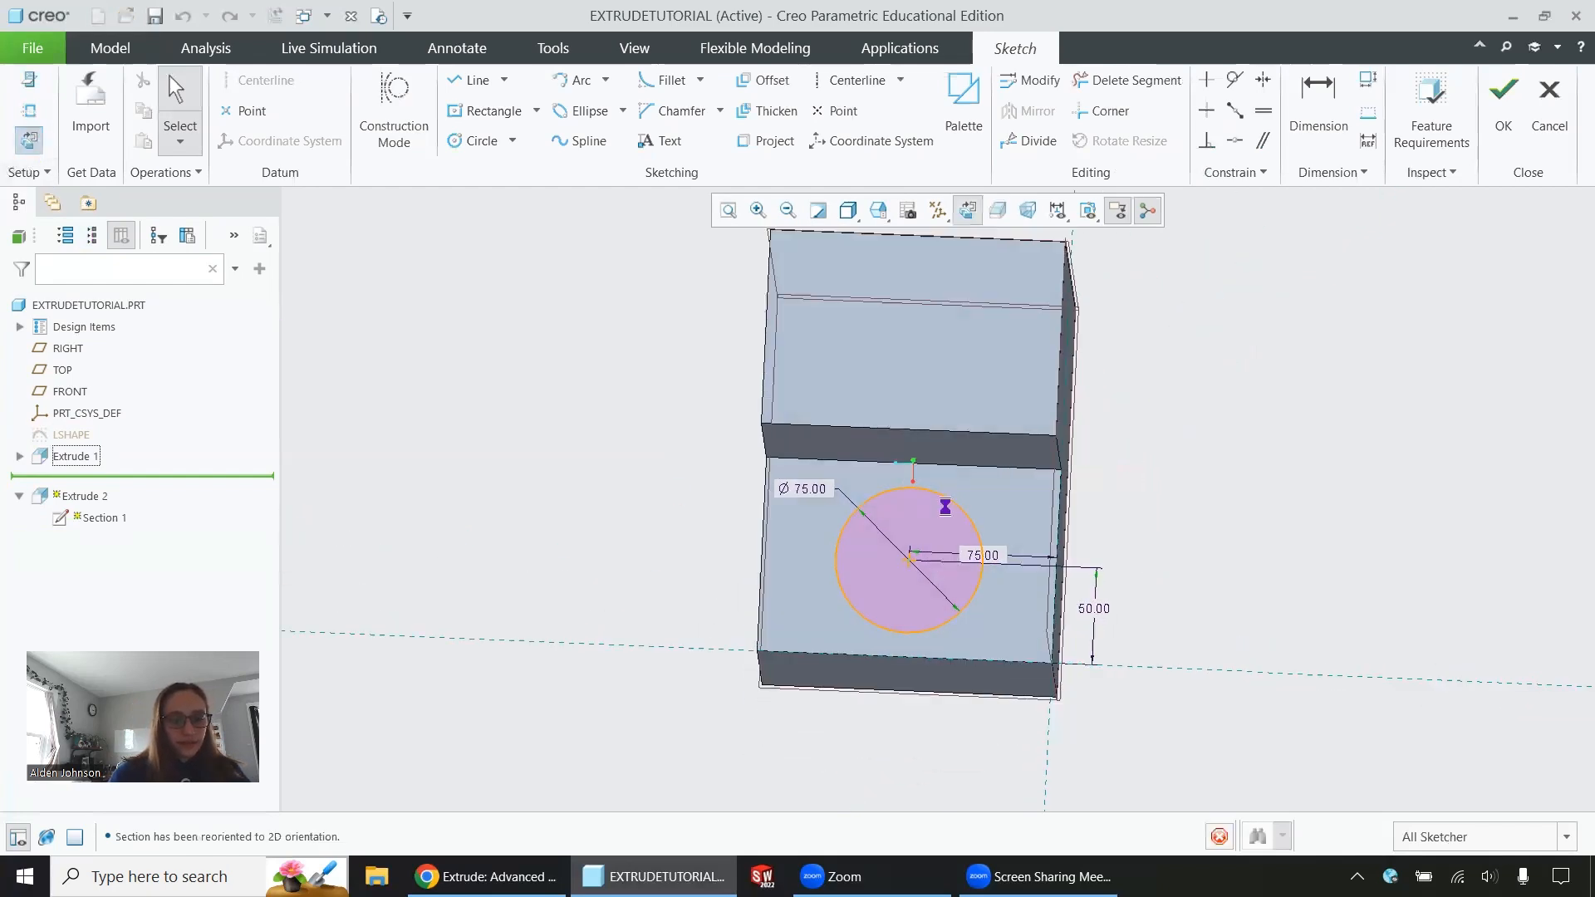
pyautogui.click(1550, 98)
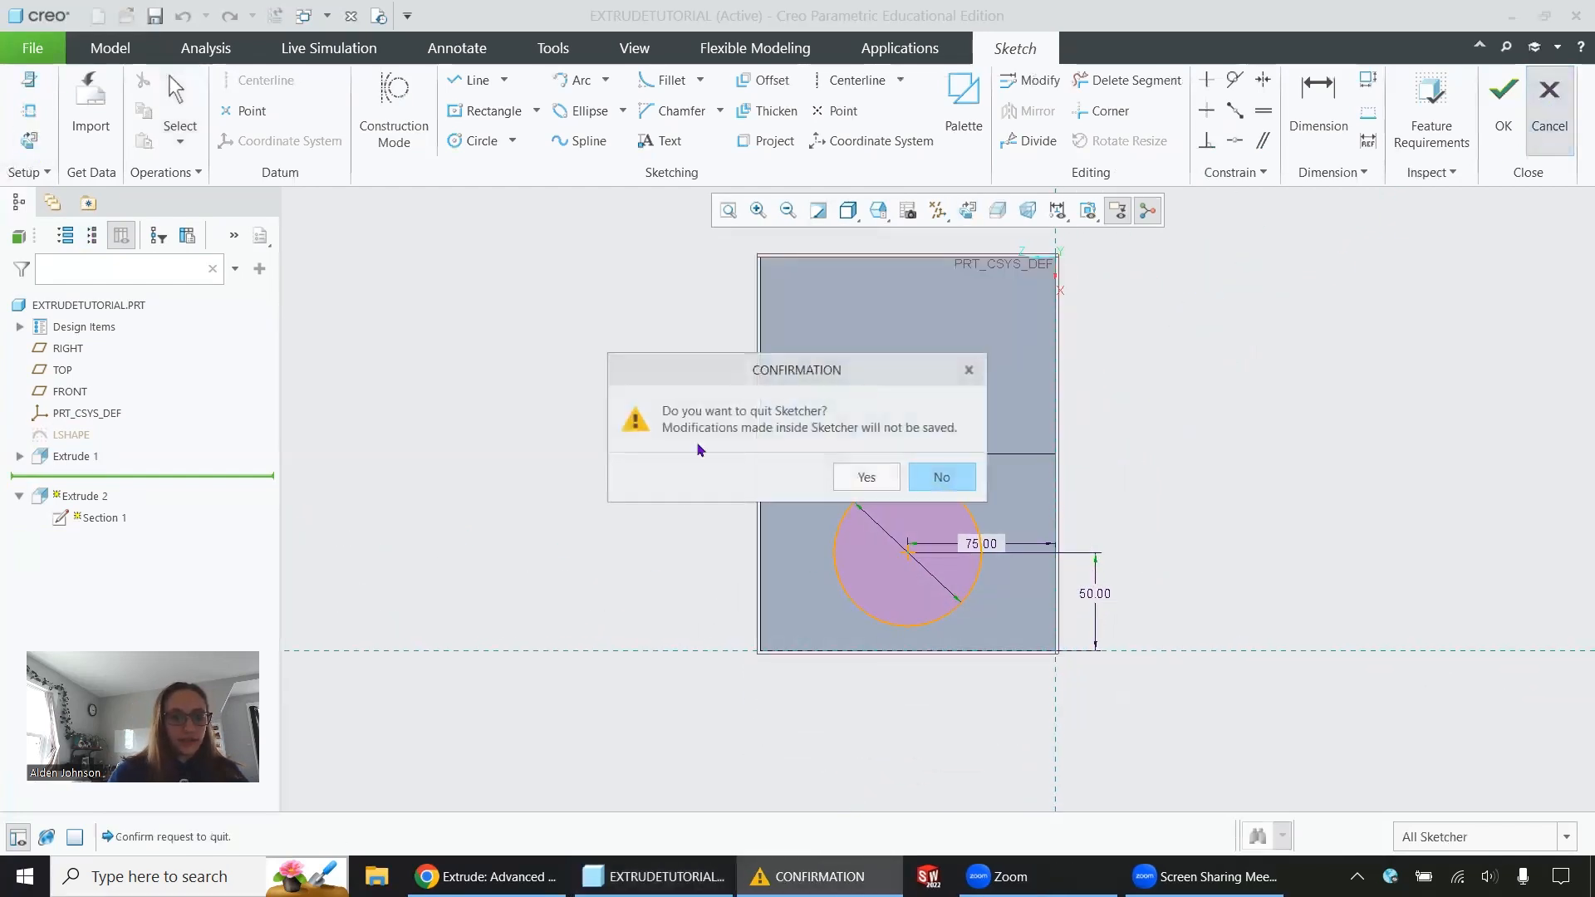
pyautogui.click(849, 481)
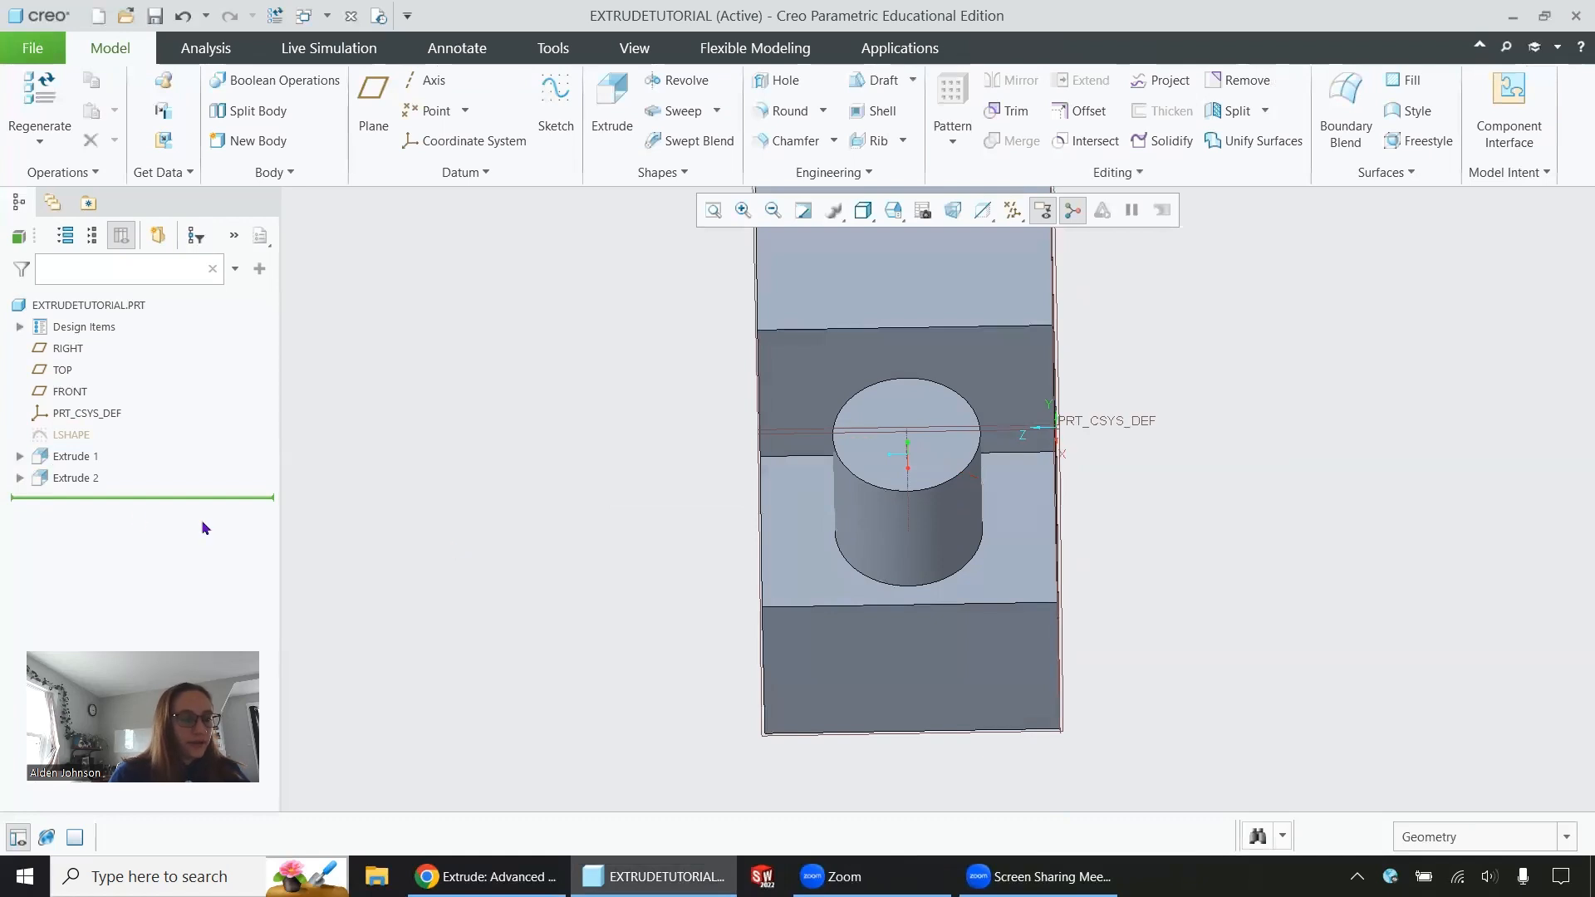
# Open the cylinder extrusion's definition and accept it with its existing settings
pyautogui.click(74, 479)
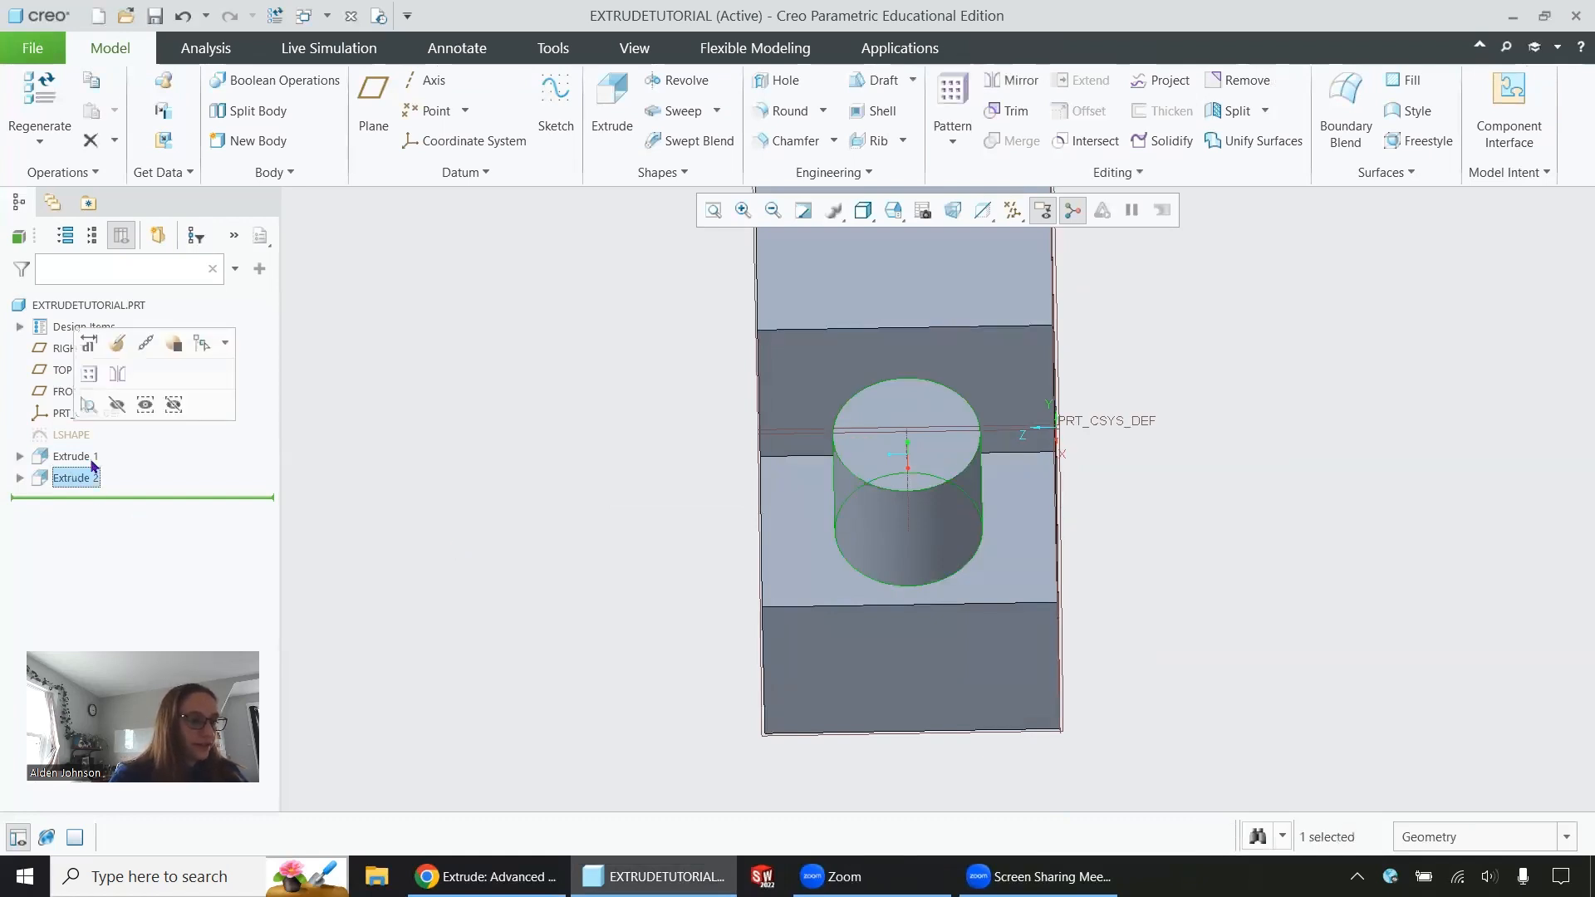
pyautogui.click(117, 343)
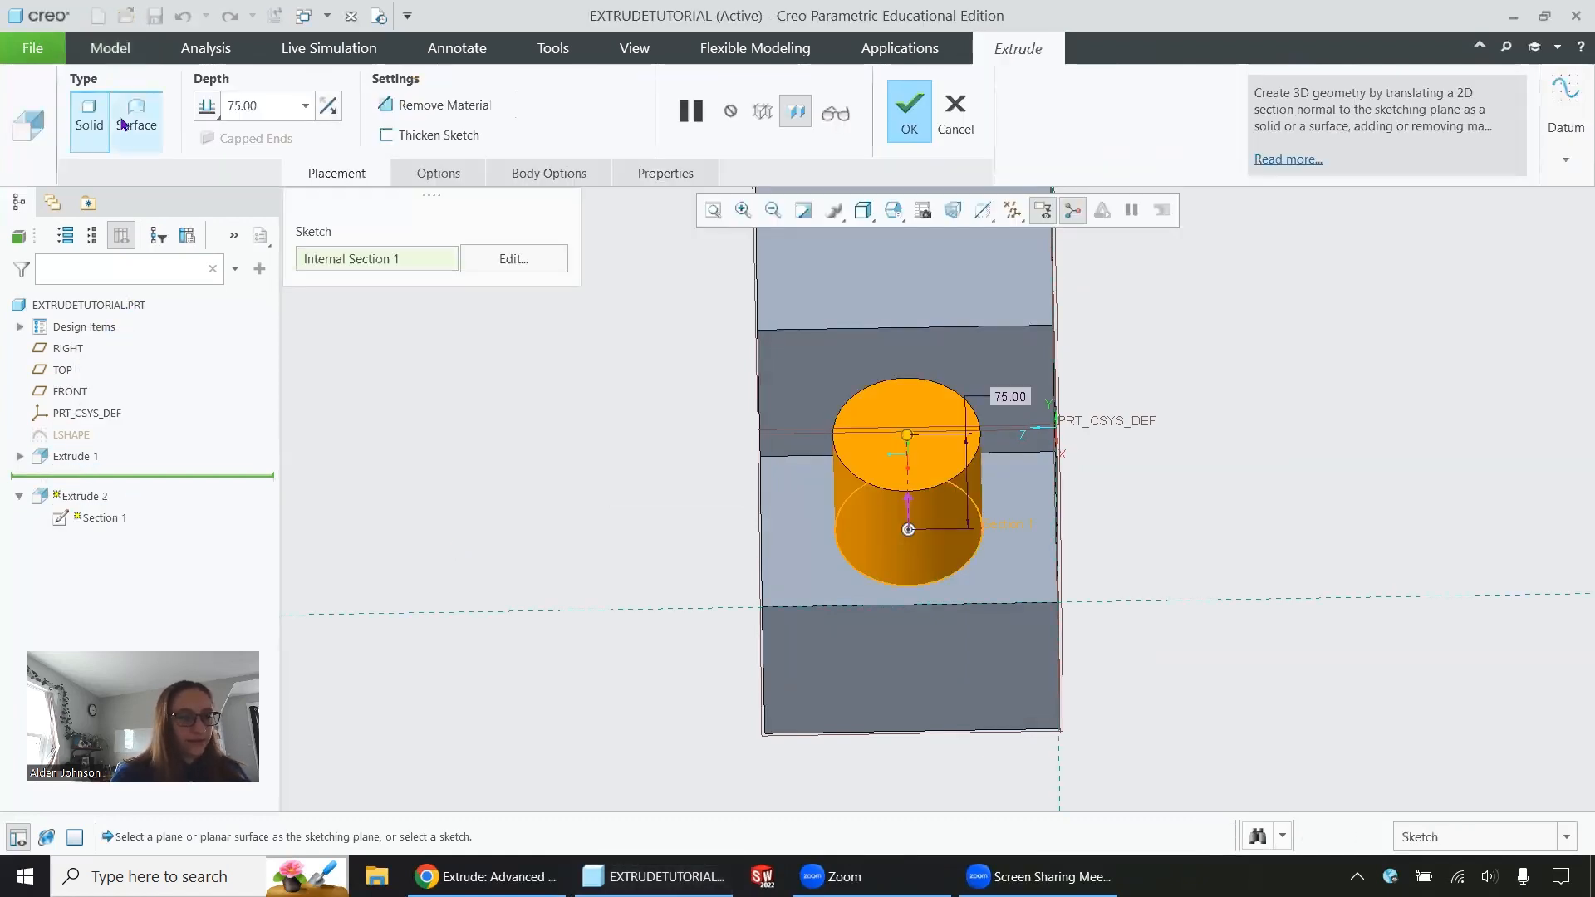
pyautogui.click(912, 116)
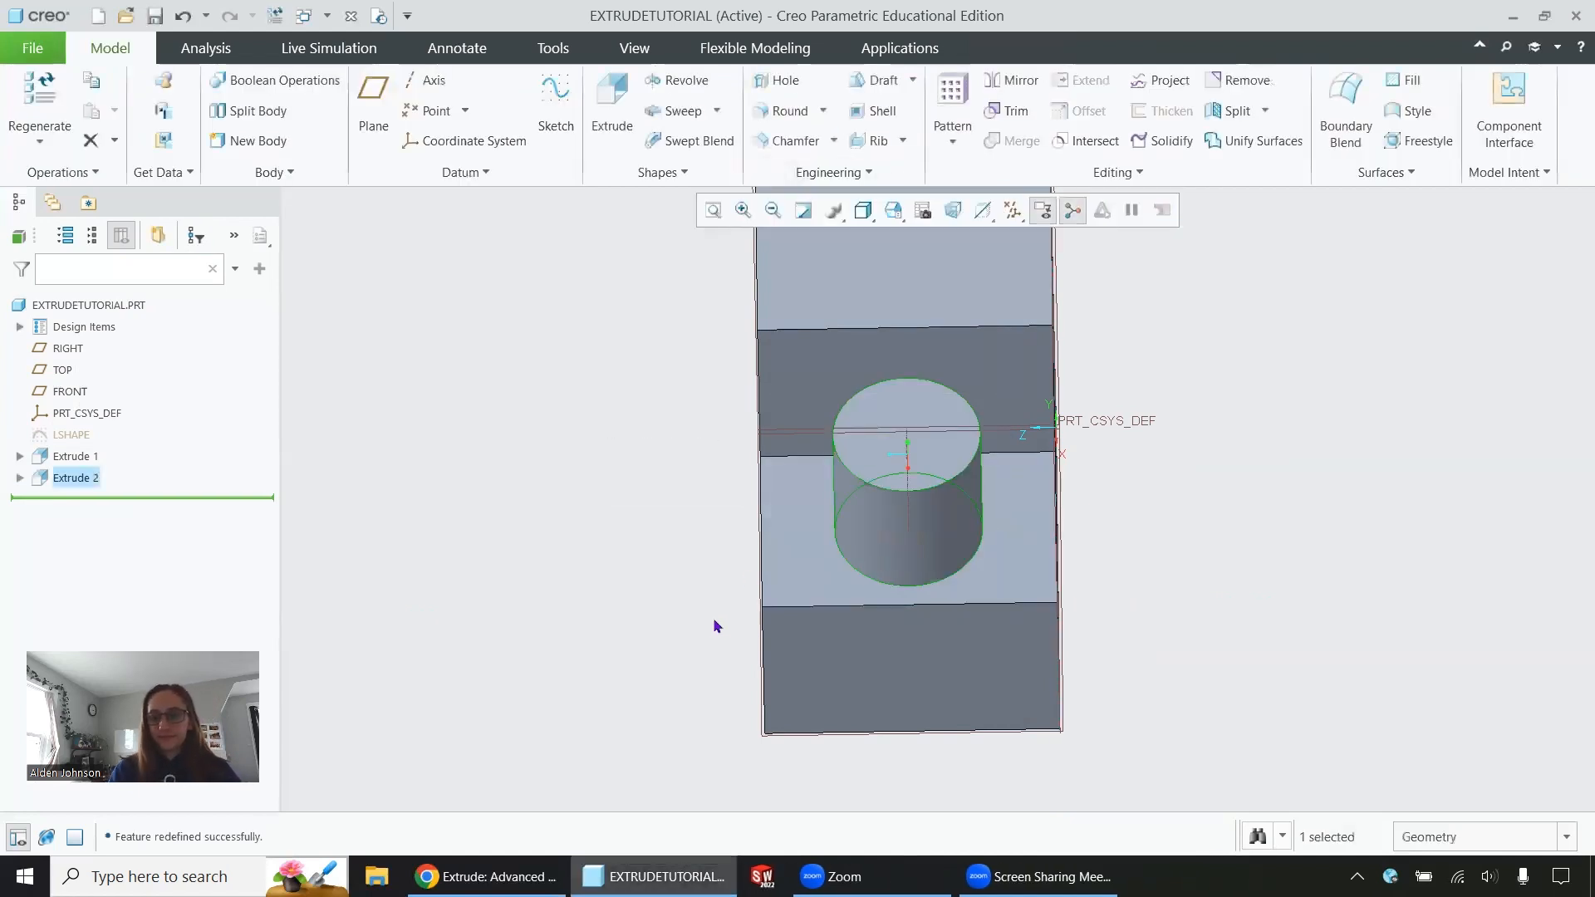
# Start an extrusion on the cylinder's top face and sketch a square centred on the circular face
pyautogui.moveTo(889, 598); pyautogui.dragTo(904, 574, button='middle')
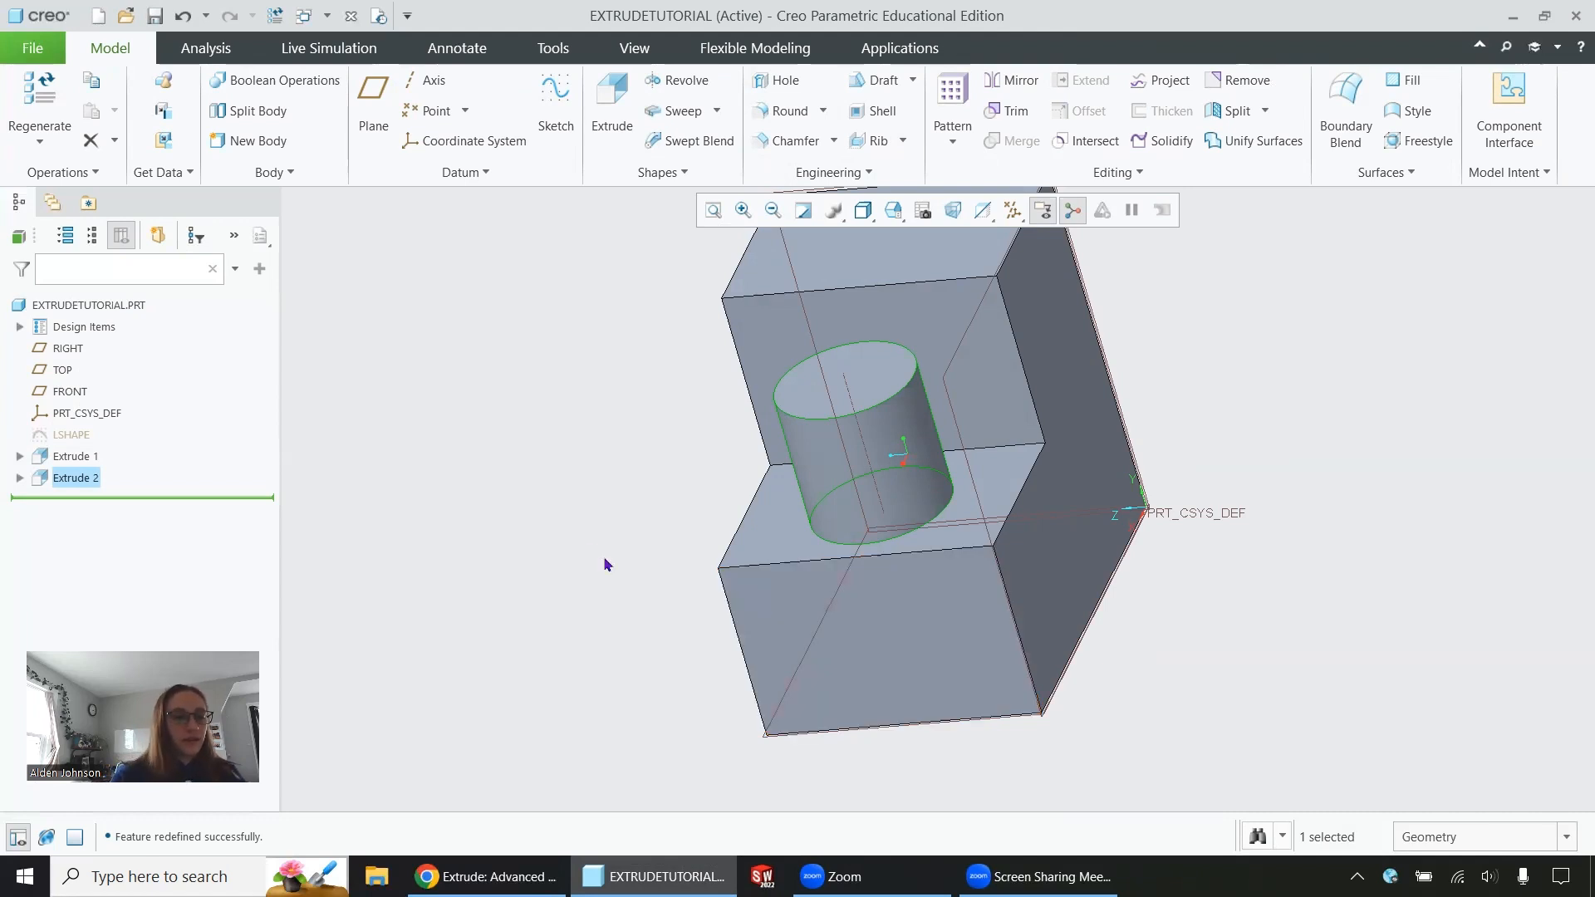
pyautogui.moveTo(603, 555)
pyautogui.mouseDown(button='middle')
pyautogui.moveTo(598, 542)
pyautogui.moveTo(620, 545)
pyautogui.moveTo(605, 550)
pyautogui.mouseUp(button='middle')
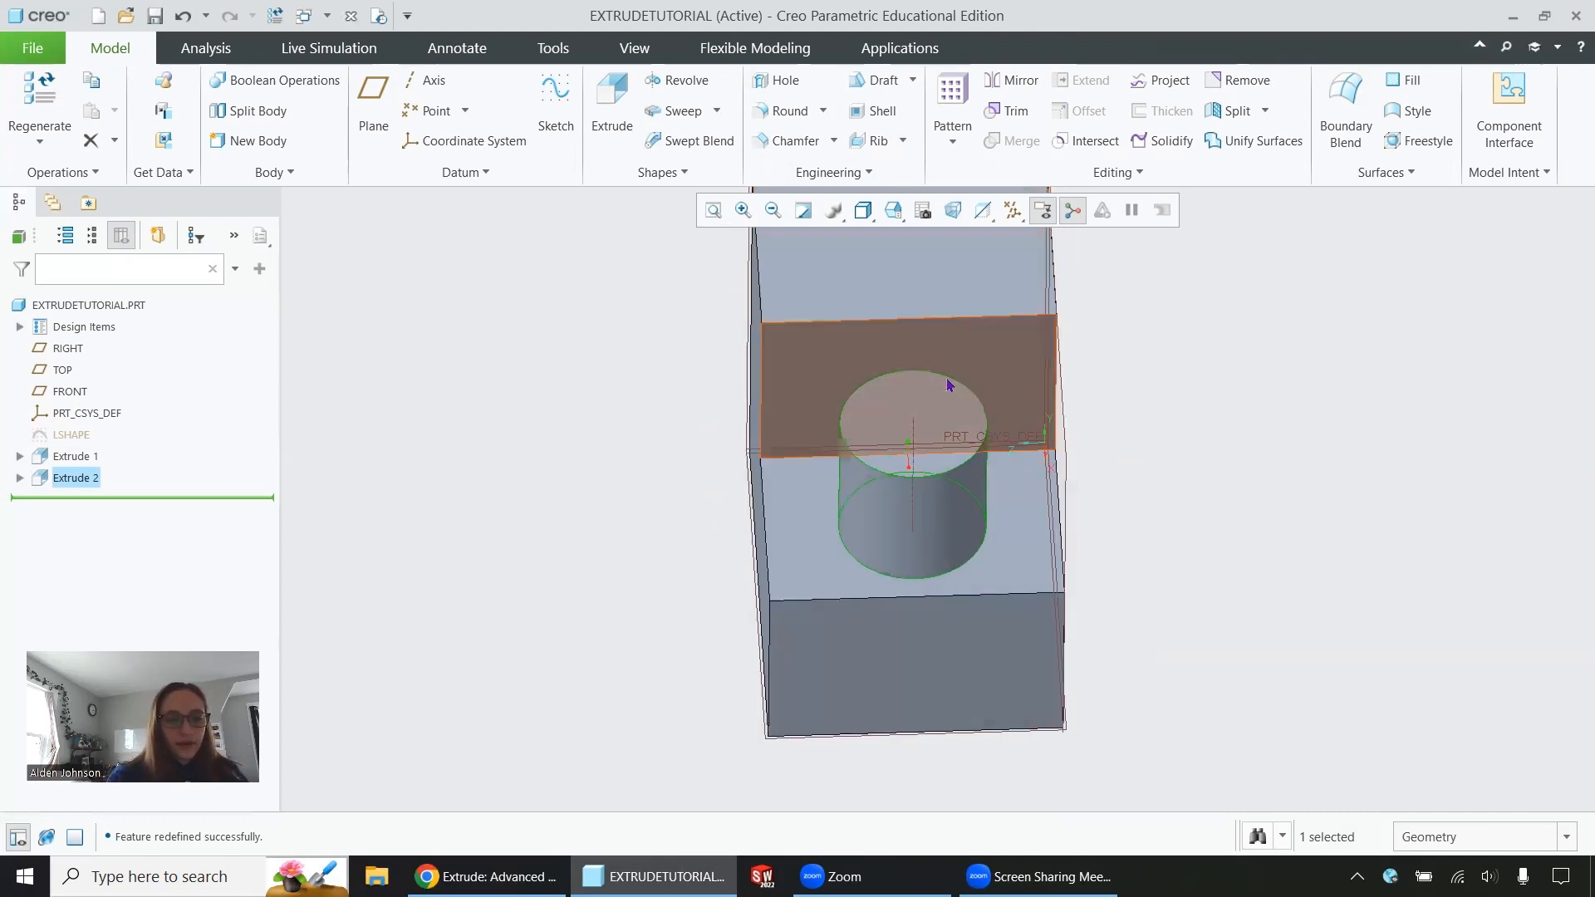
pyautogui.click(927, 416)
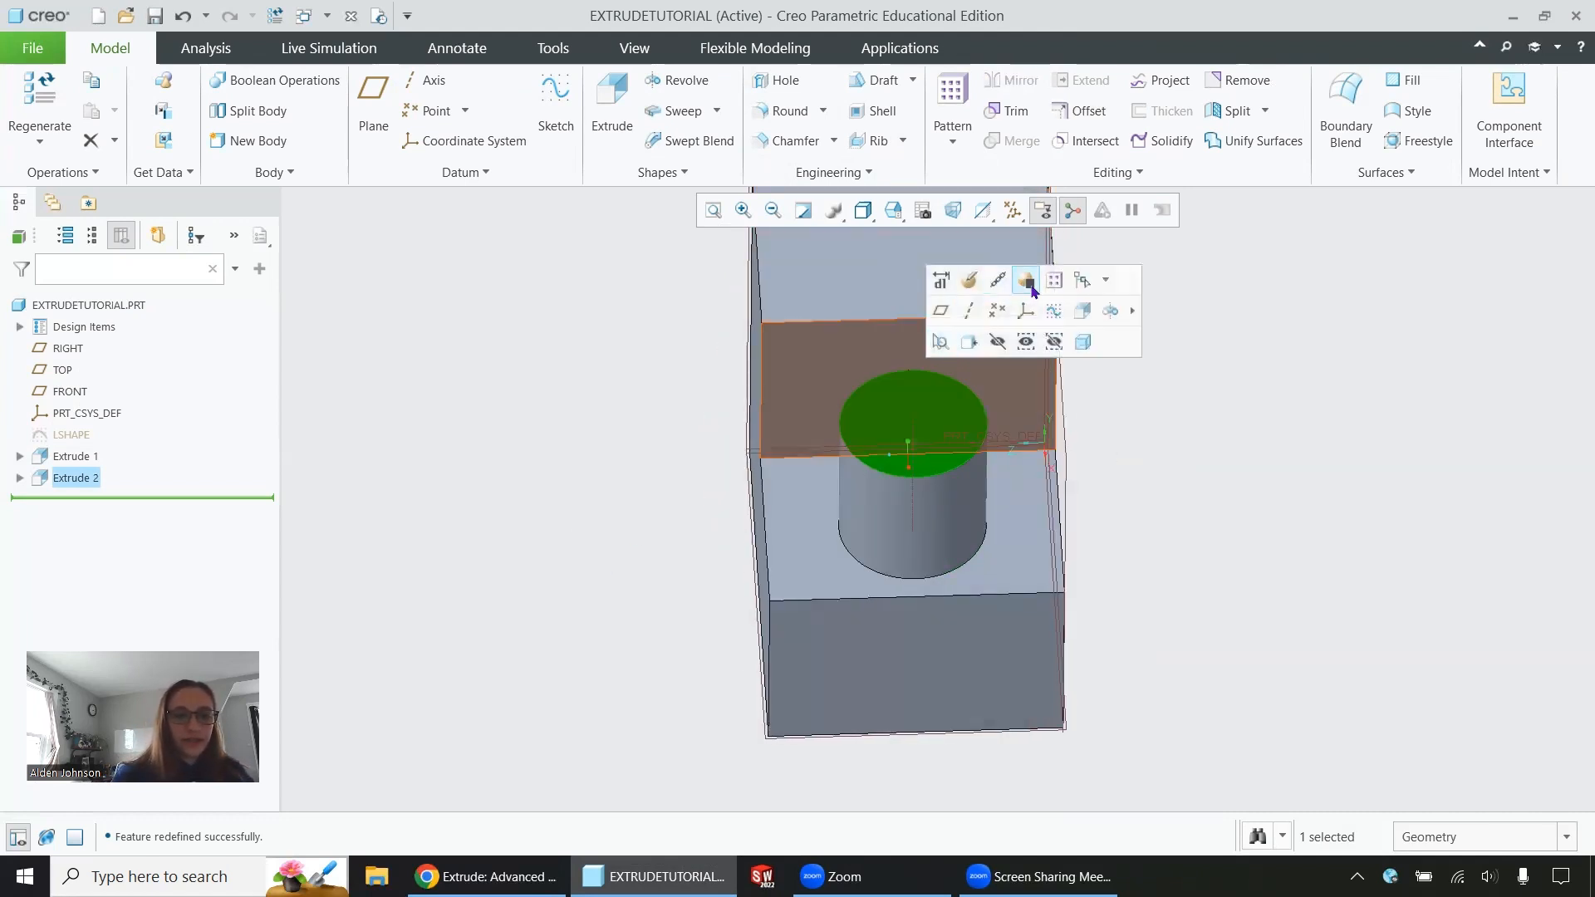
pyautogui.click(1079, 317)
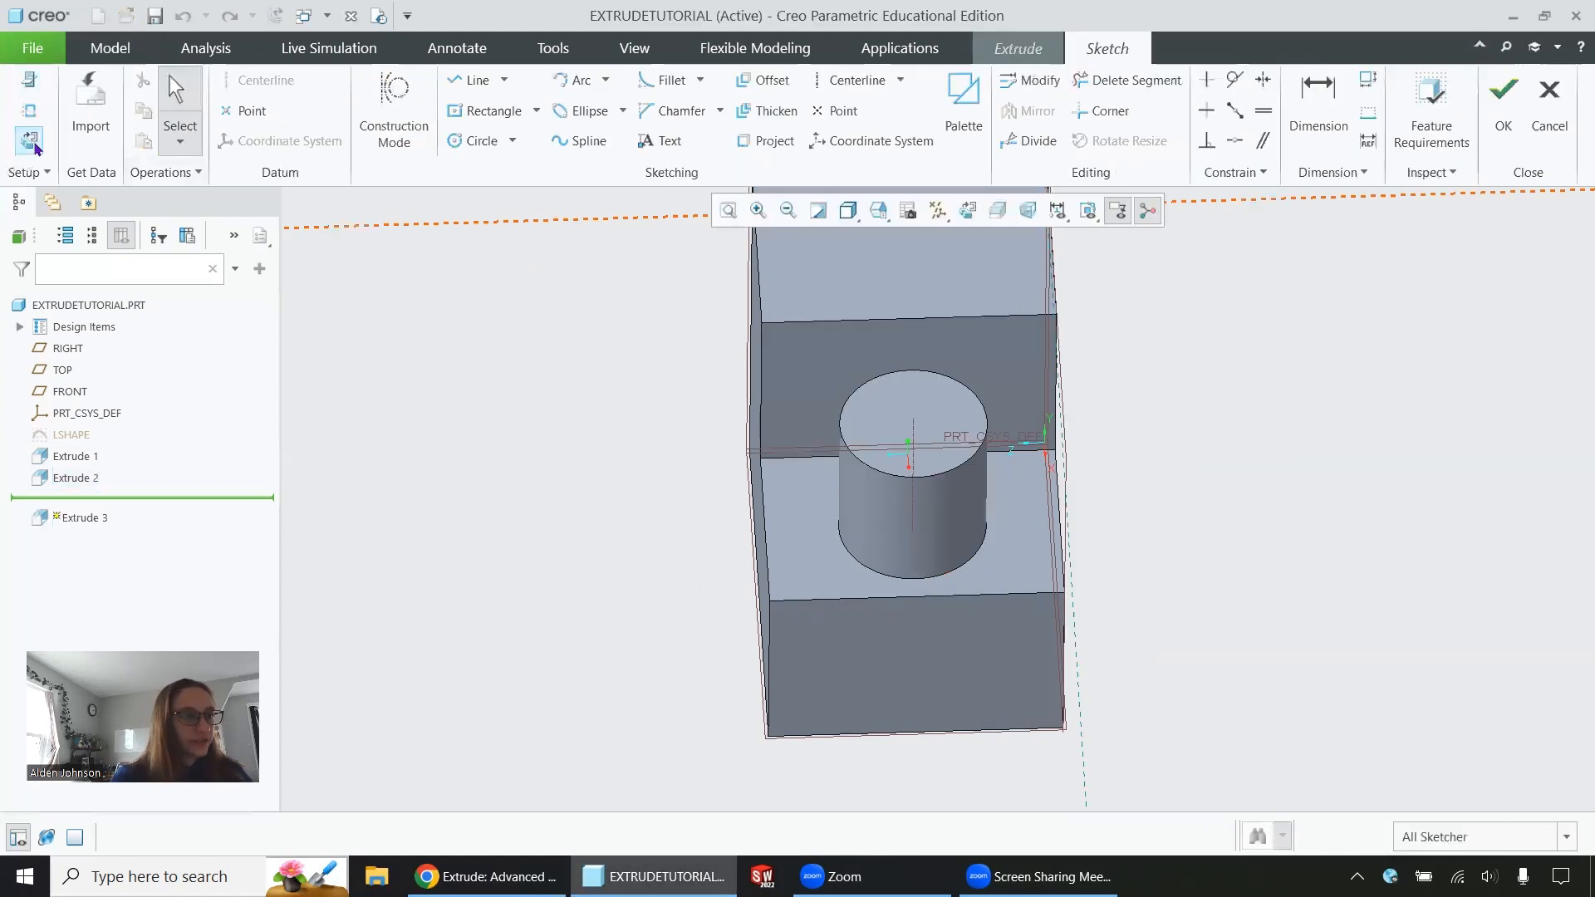
pyautogui.click(31, 143)
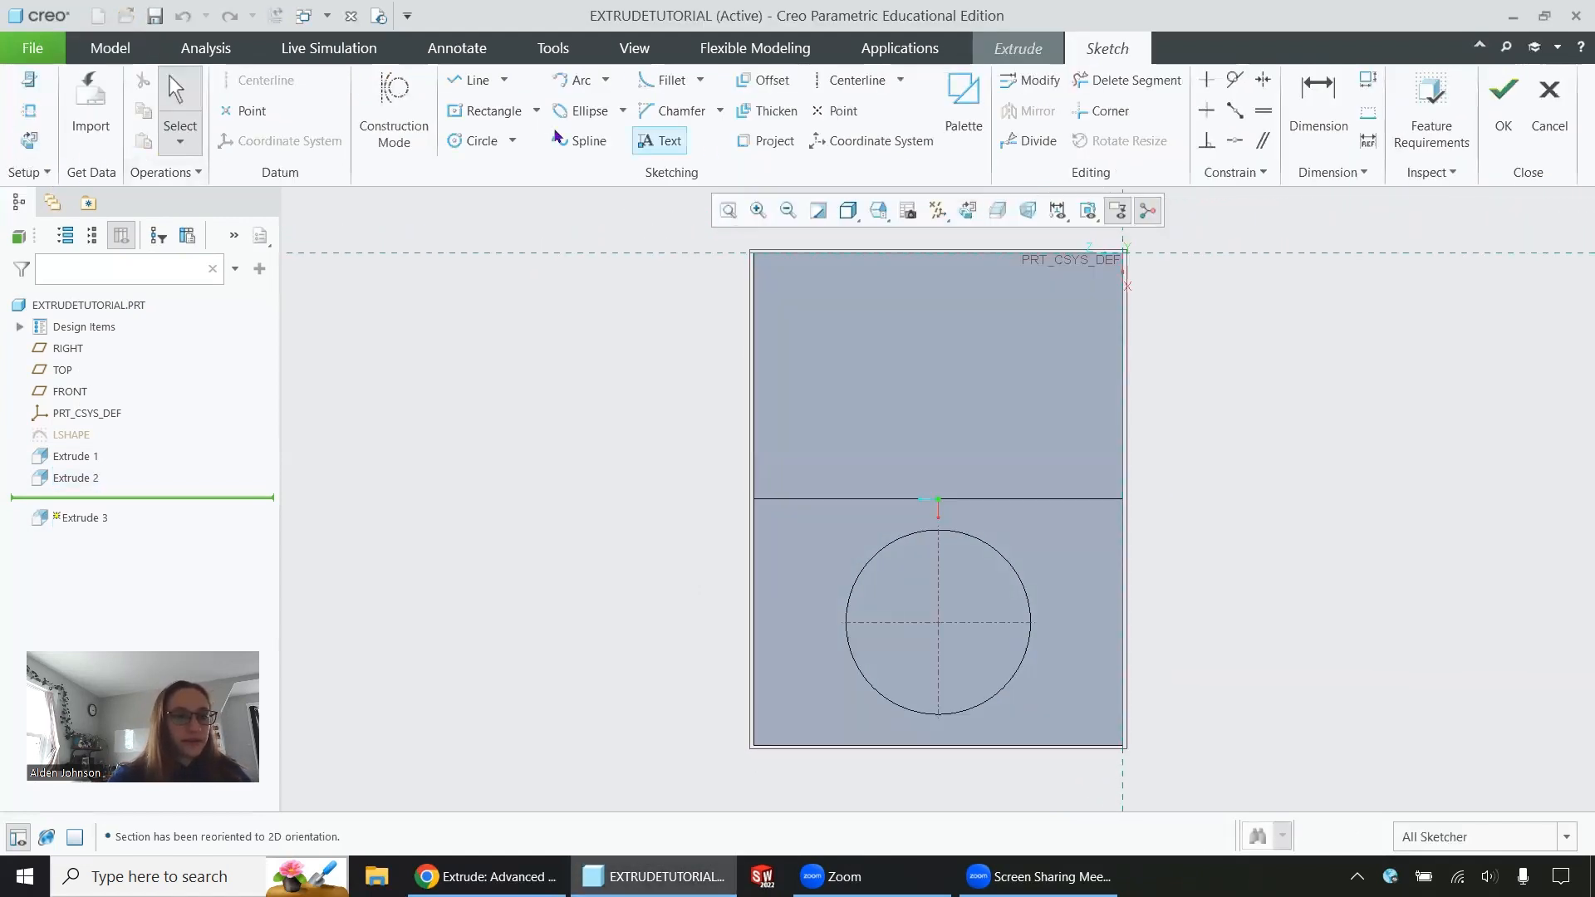
pyautogui.click(480, 111)
pyautogui.click(938, 622)
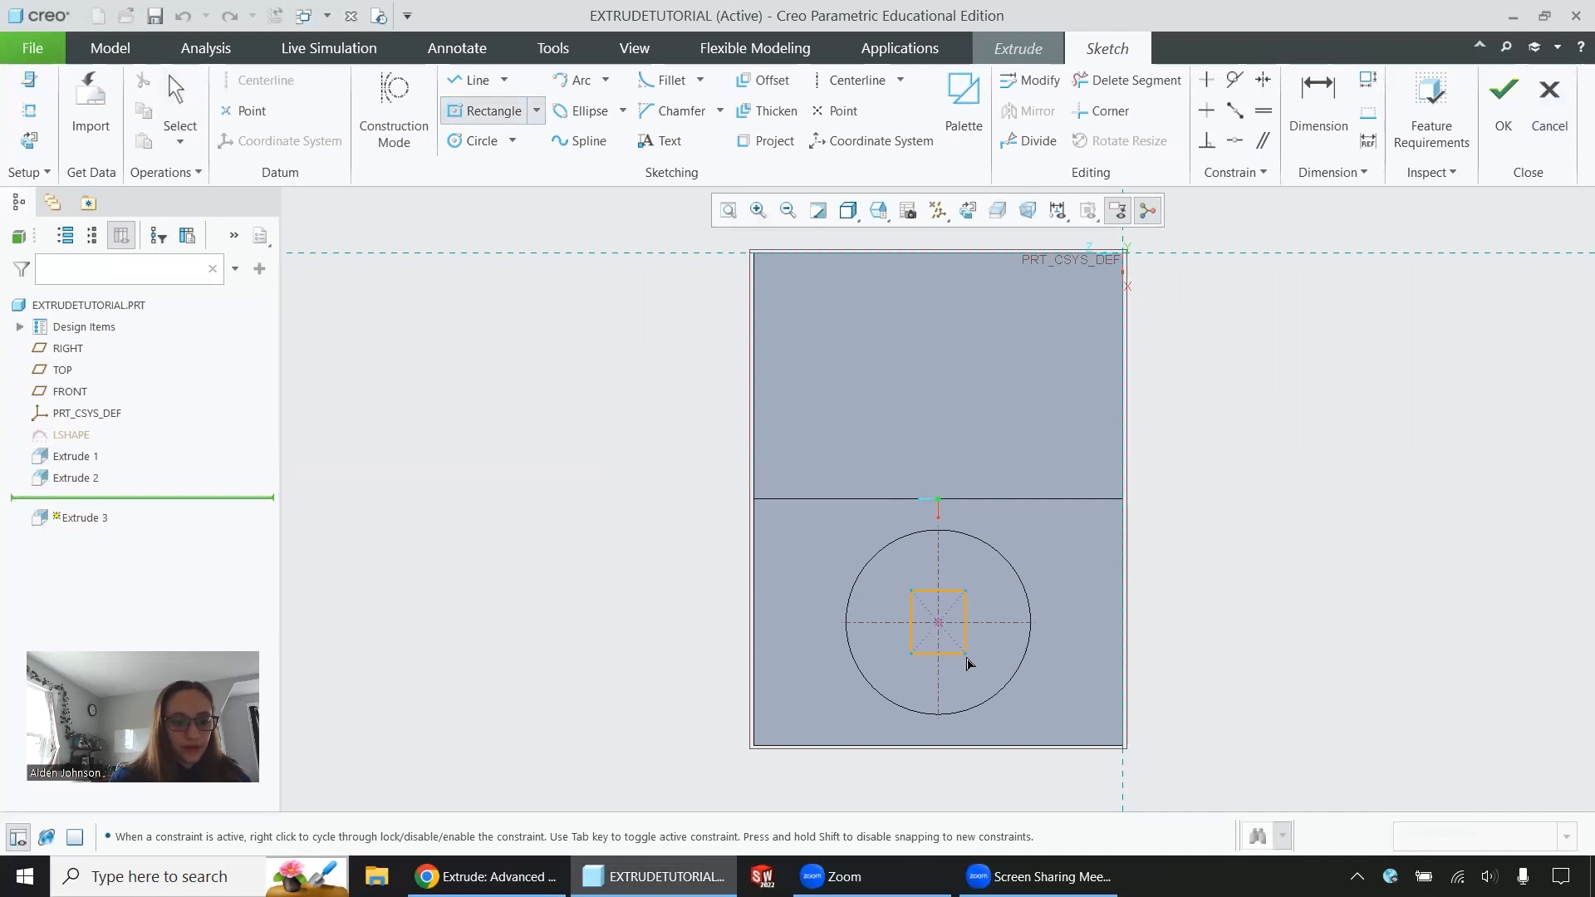
pyautogui.click(981, 665)
pyautogui.click(980, 663)
# Dimension the square's side as 35 and finish the sketch
pyautogui.click(1312, 112)
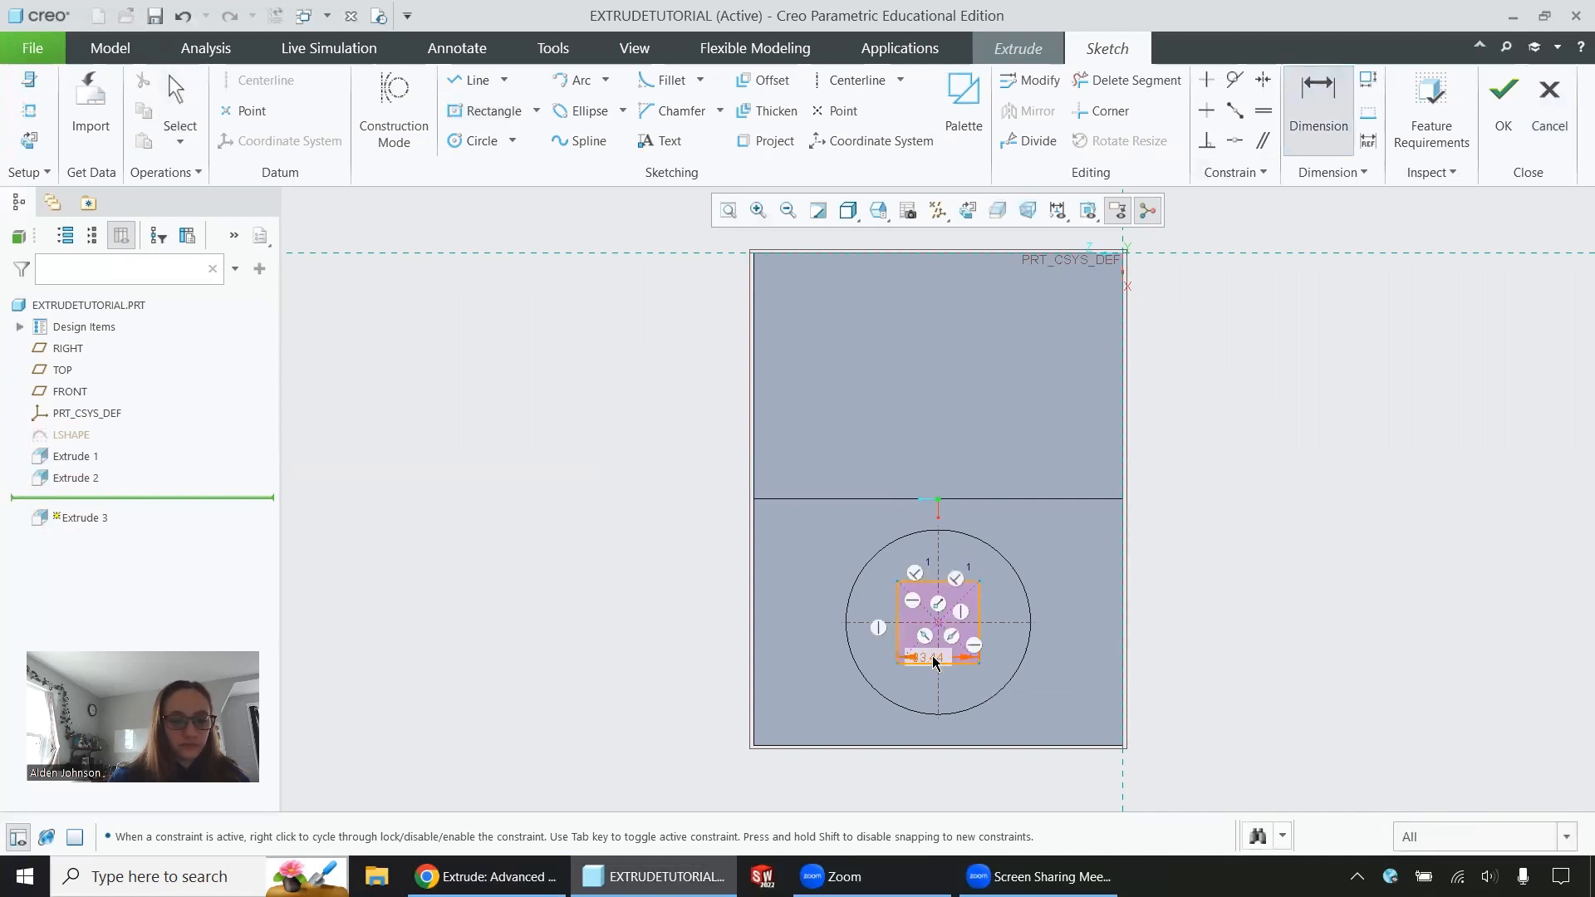
pyautogui.click(930, 663)
pyautogui.middleClick(929, 657)
pyautogui.write('35')
pyautogui.press('Return')
pyautogui.click(1505, 93)
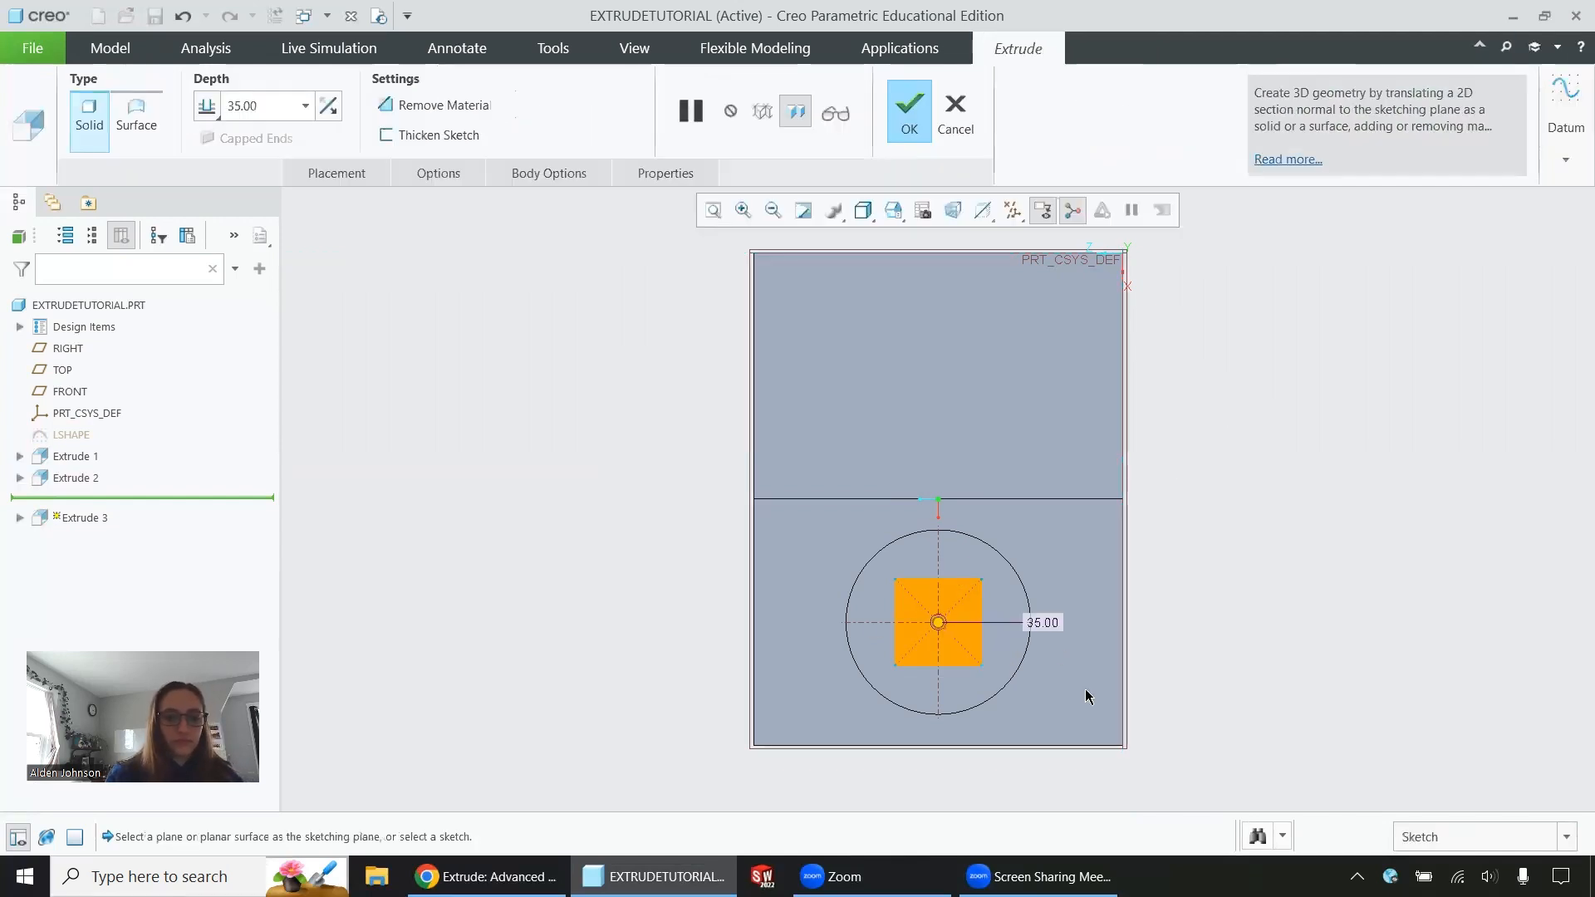
# Set the square extrusion to remove material and flip its depth direction down into the cylinder
pyautogui.moveTo(1084, 690)
pyautogui.mouseDown(button='middle')
pyautogui.moveTo(1081, 638)
pyautogui.moveTo(1027, 553)
pyautogui.mouseUp(button='middle')
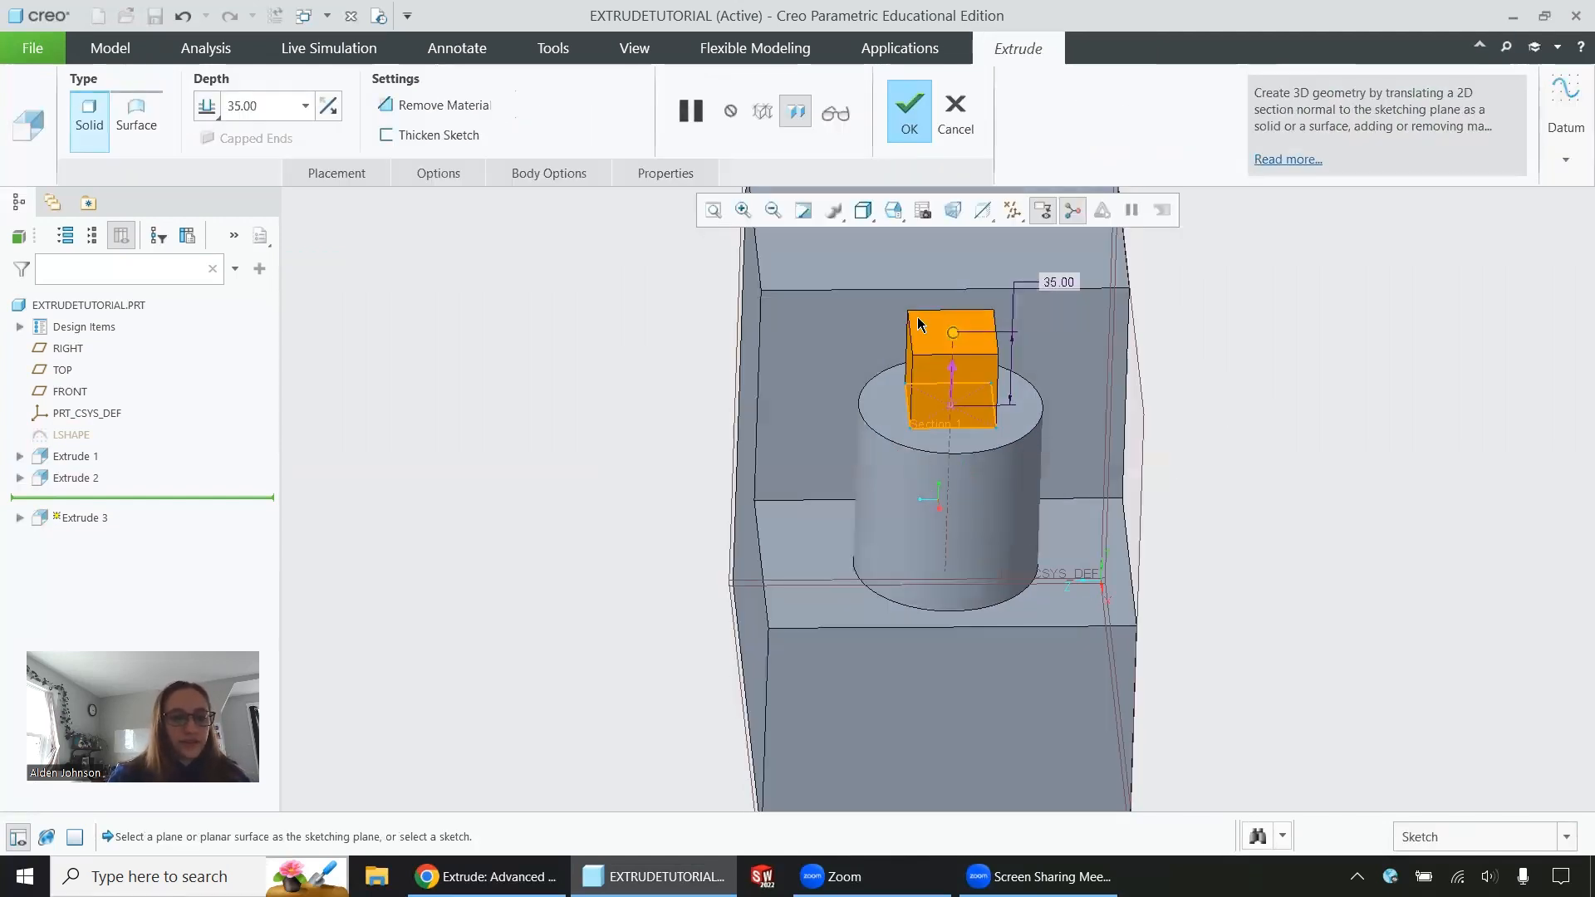
pyautogui.scroll(-1, 966, 417)
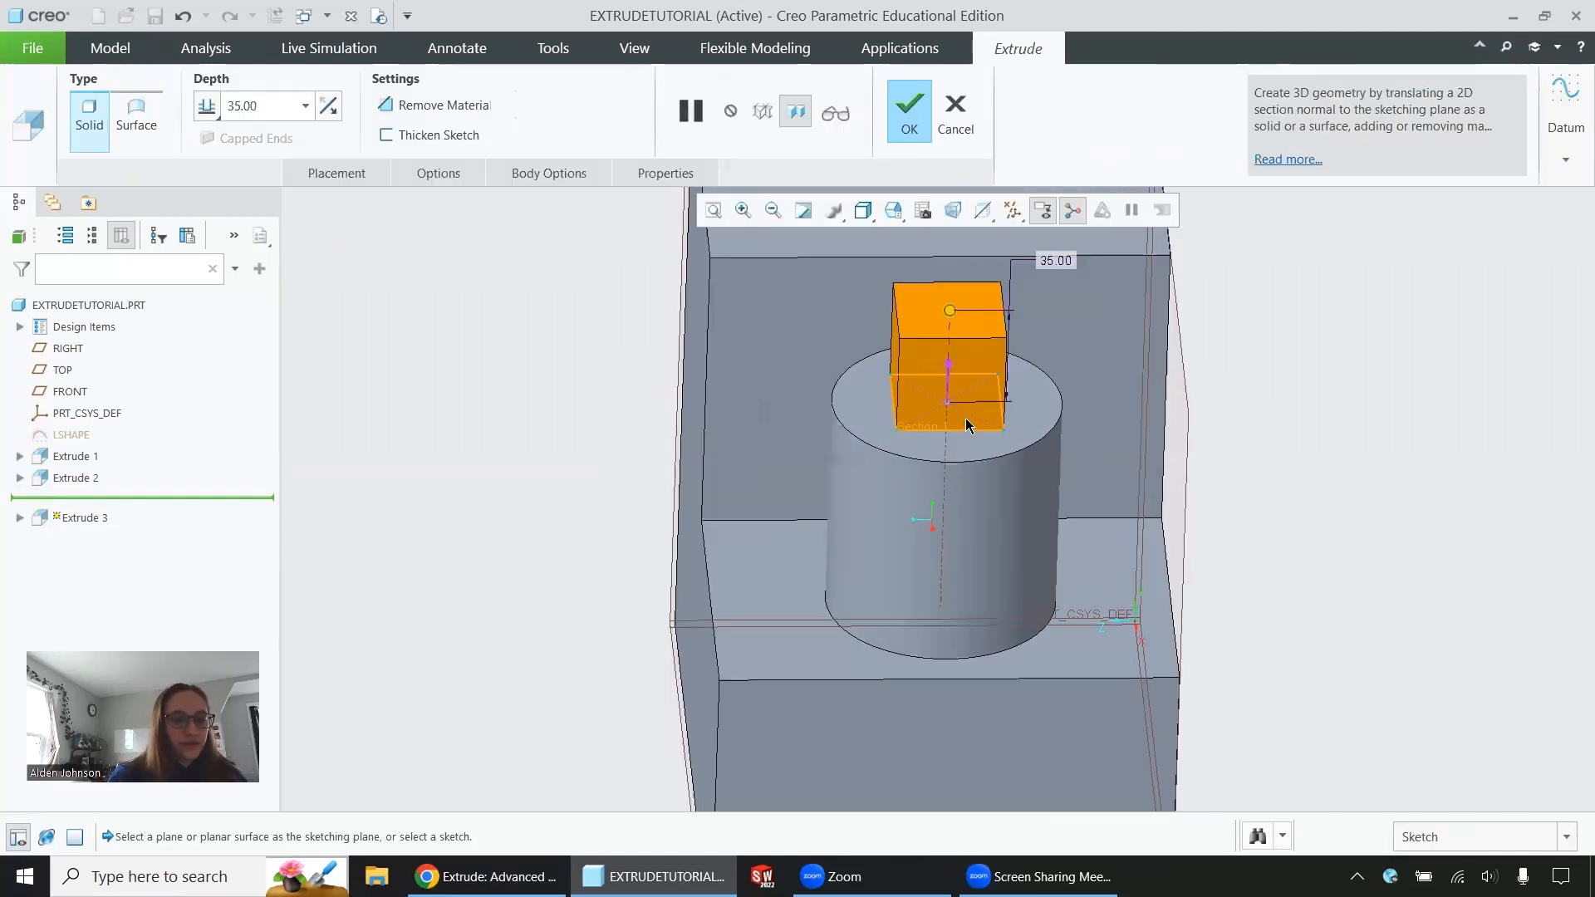
pyautogui.click(429, 103)
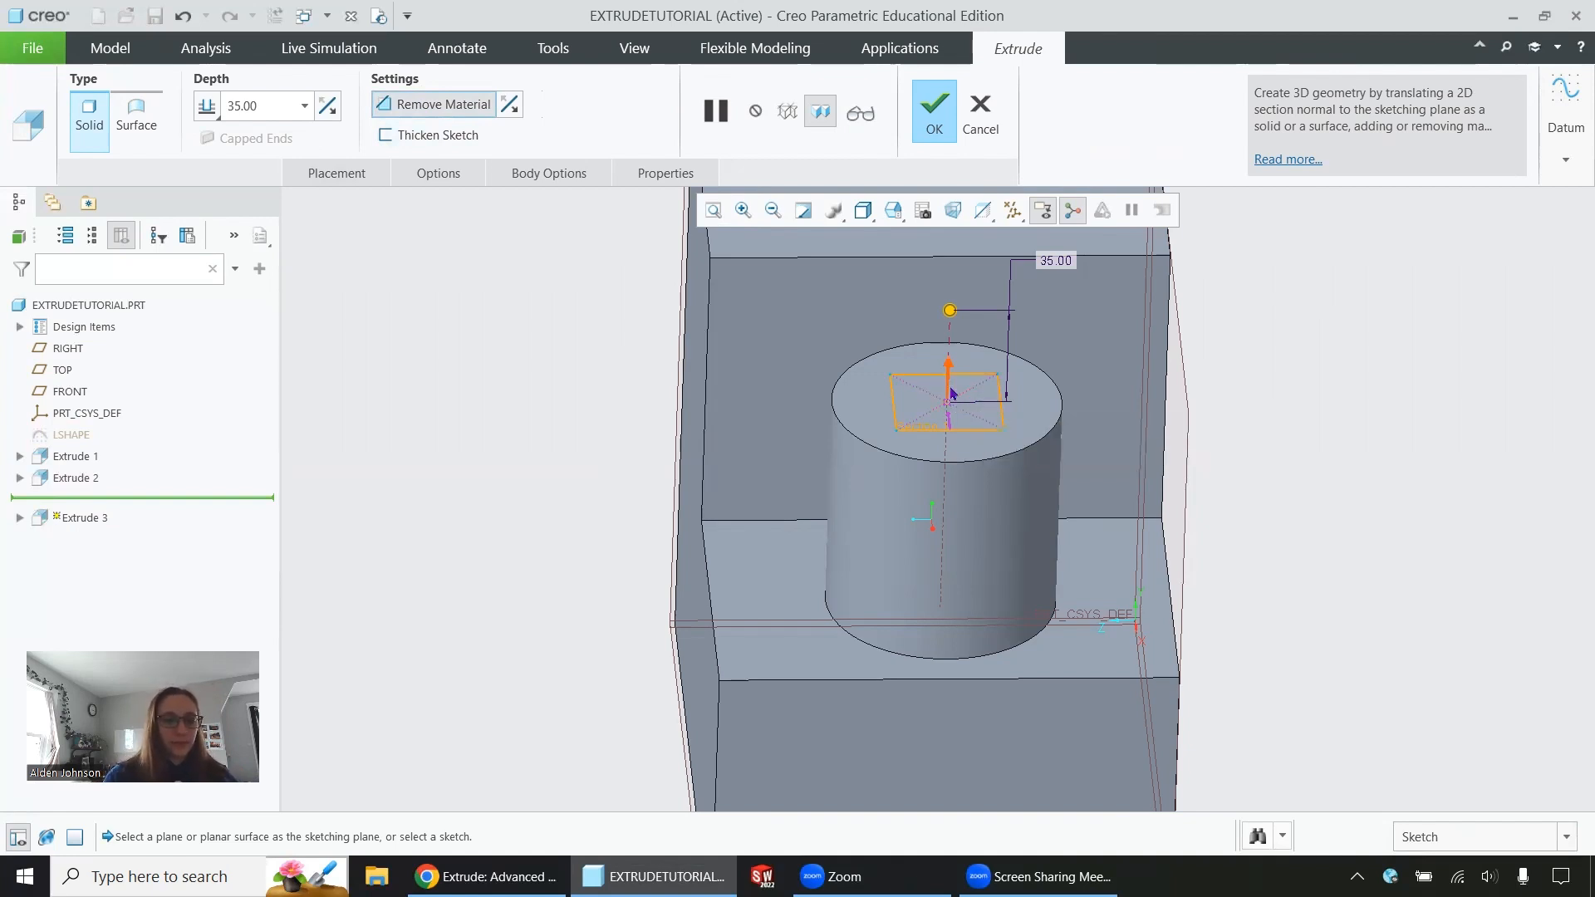
pyautogui.moveTo(952, 397)
pyautogui.mouseDown(button='middle')
pyautogui.moveTo(928, 303)
pyautogui.moveTo(943, 390)
pyautogui.mouseUp(button='middle')
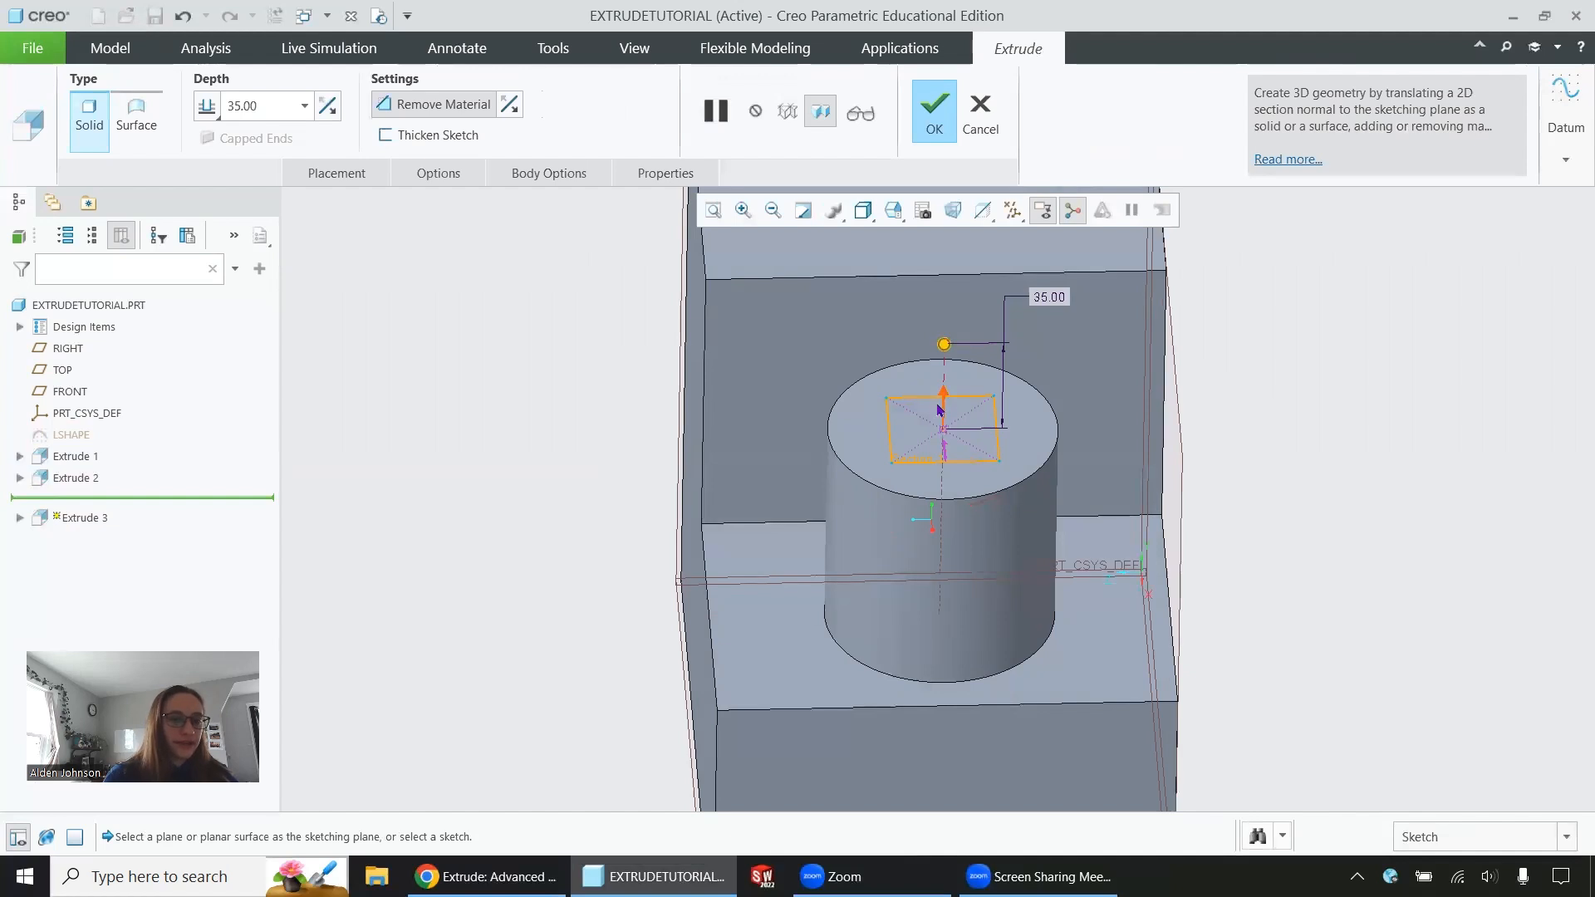
pyautogui.click(941, 404)
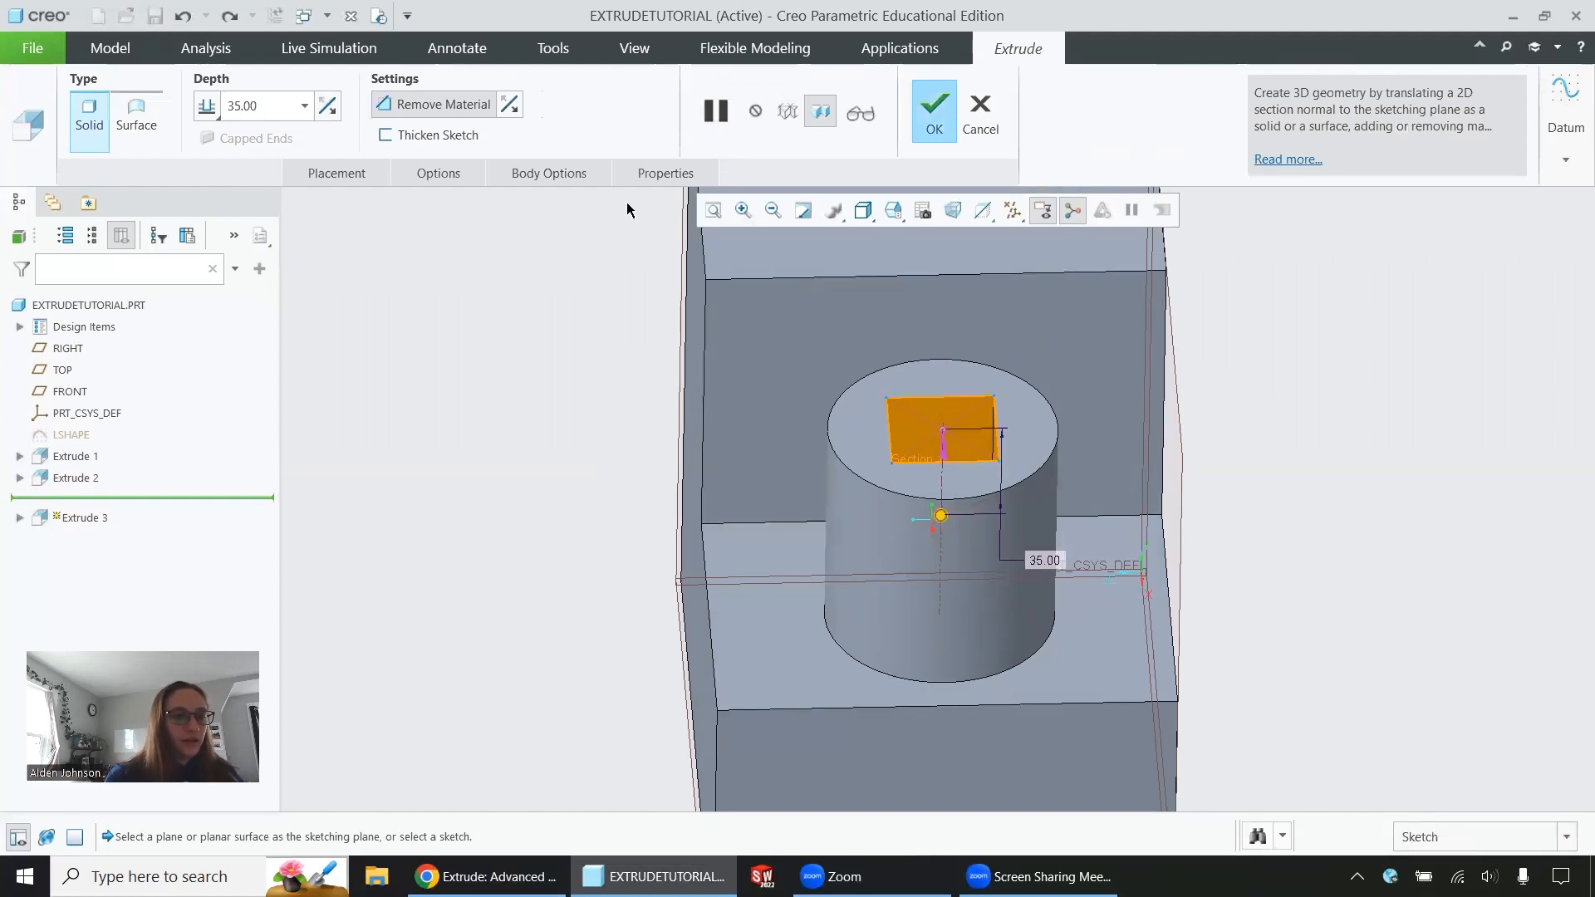
# Try reversing the cut's depth direction and the side of the square where material is removed, restoring each setting
pyautogui.click(333, 107)
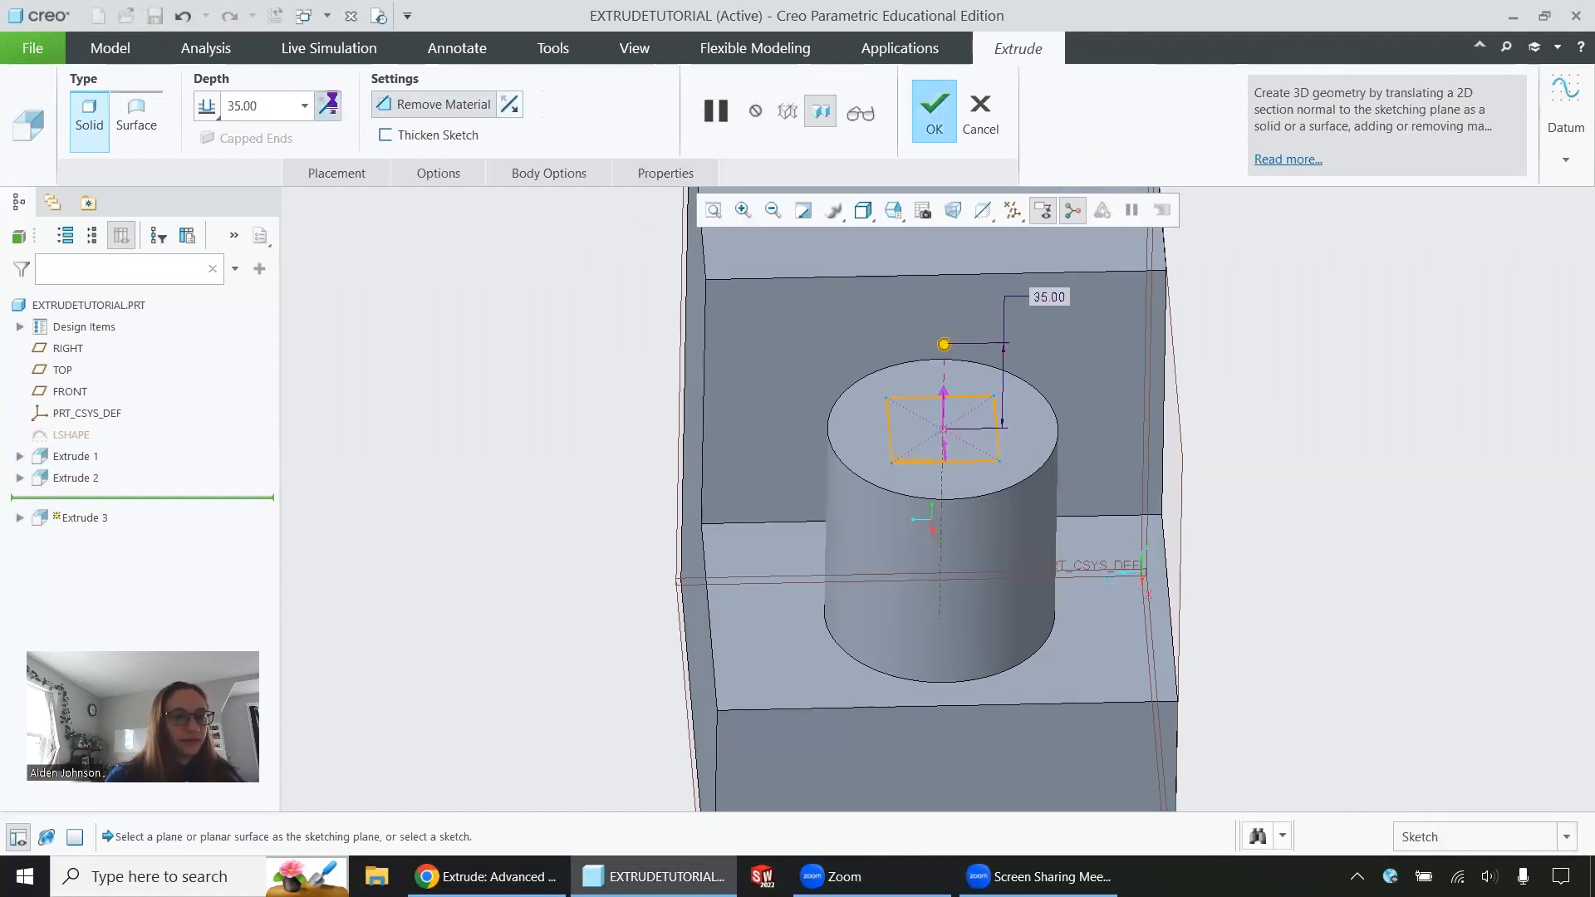
pyautogui.click(333, 107)
pyautogui.moveTo(953, 432); pyautogui.dragTo(956, 499, button='middle')
pyautogui.scroll(-2, 964, 493)
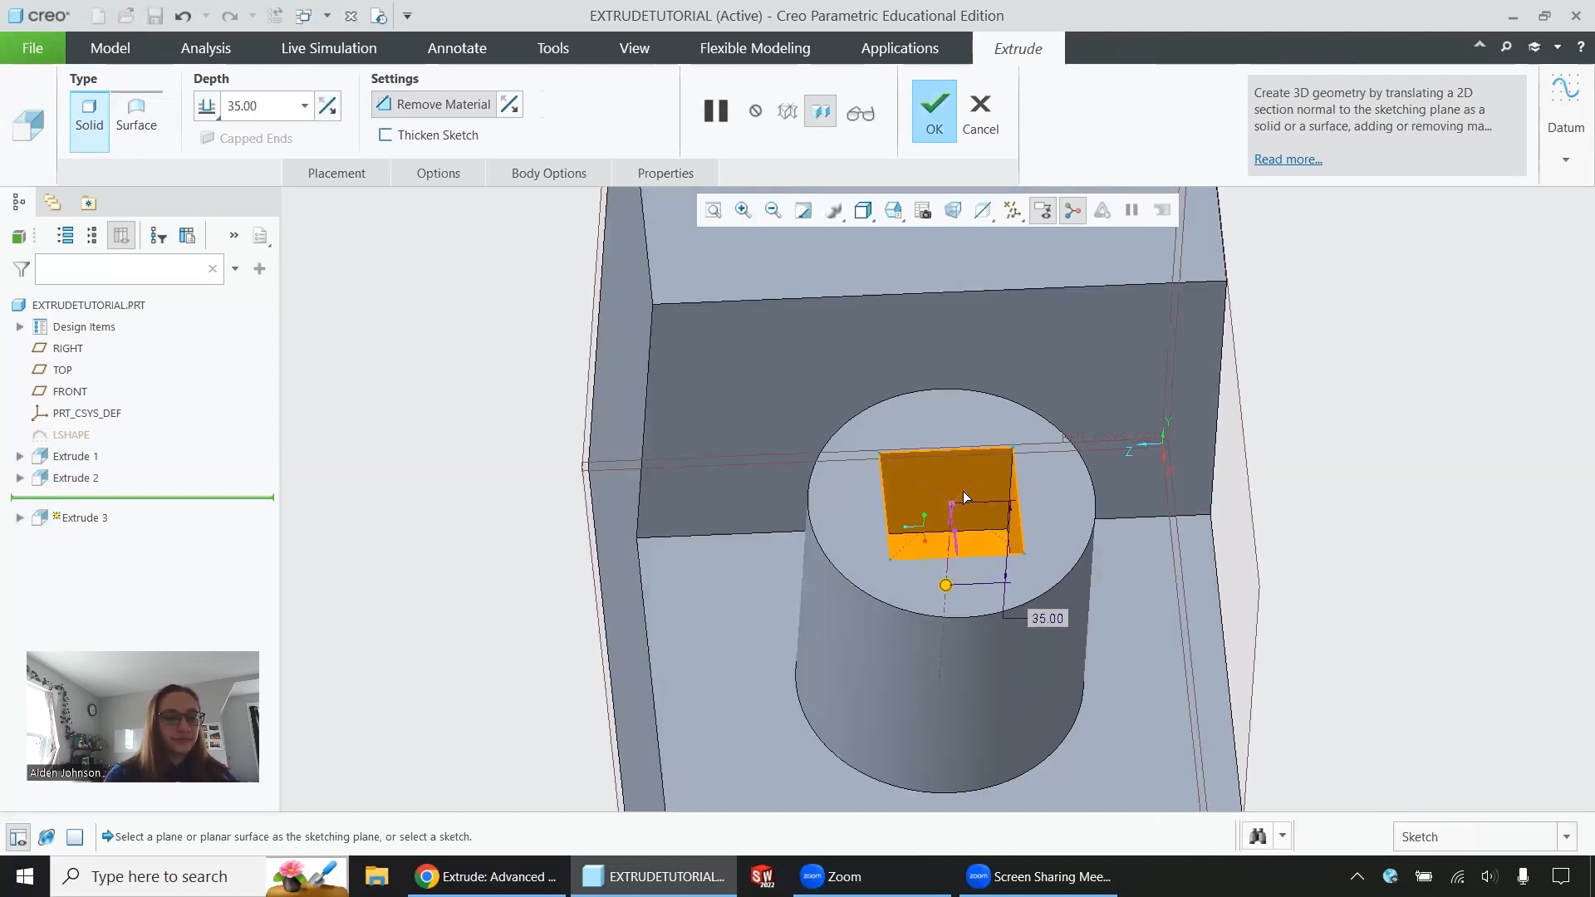
pyautogui.moveTo(963, 536); pyautogui.dragTo(972, 664, button='middle')
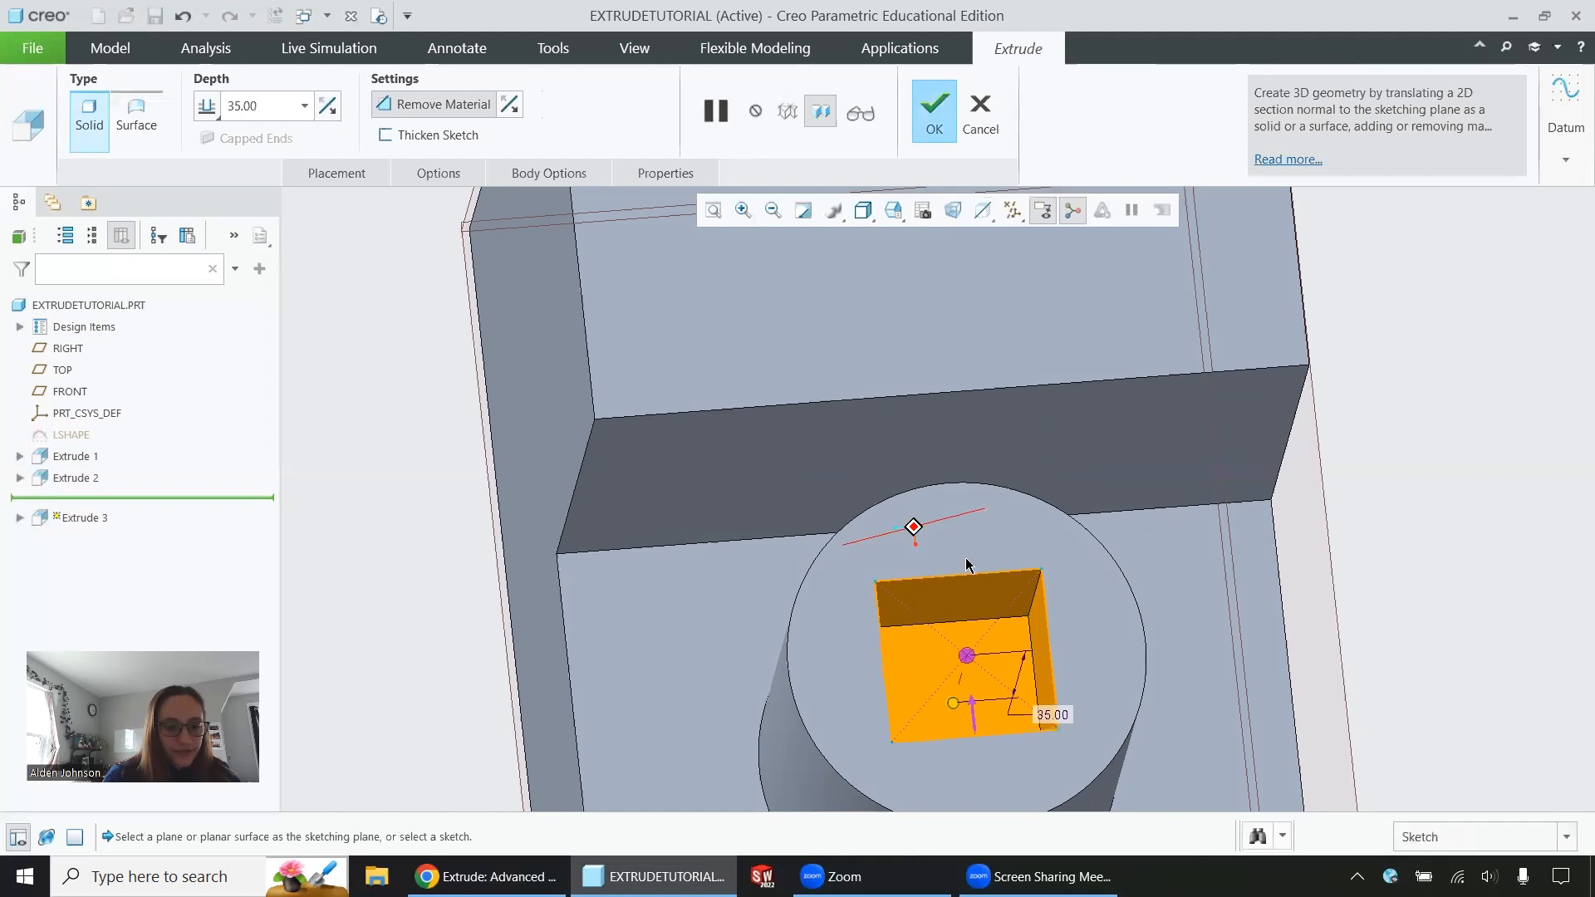
pyautogui.scroll(-1, 973, 714)
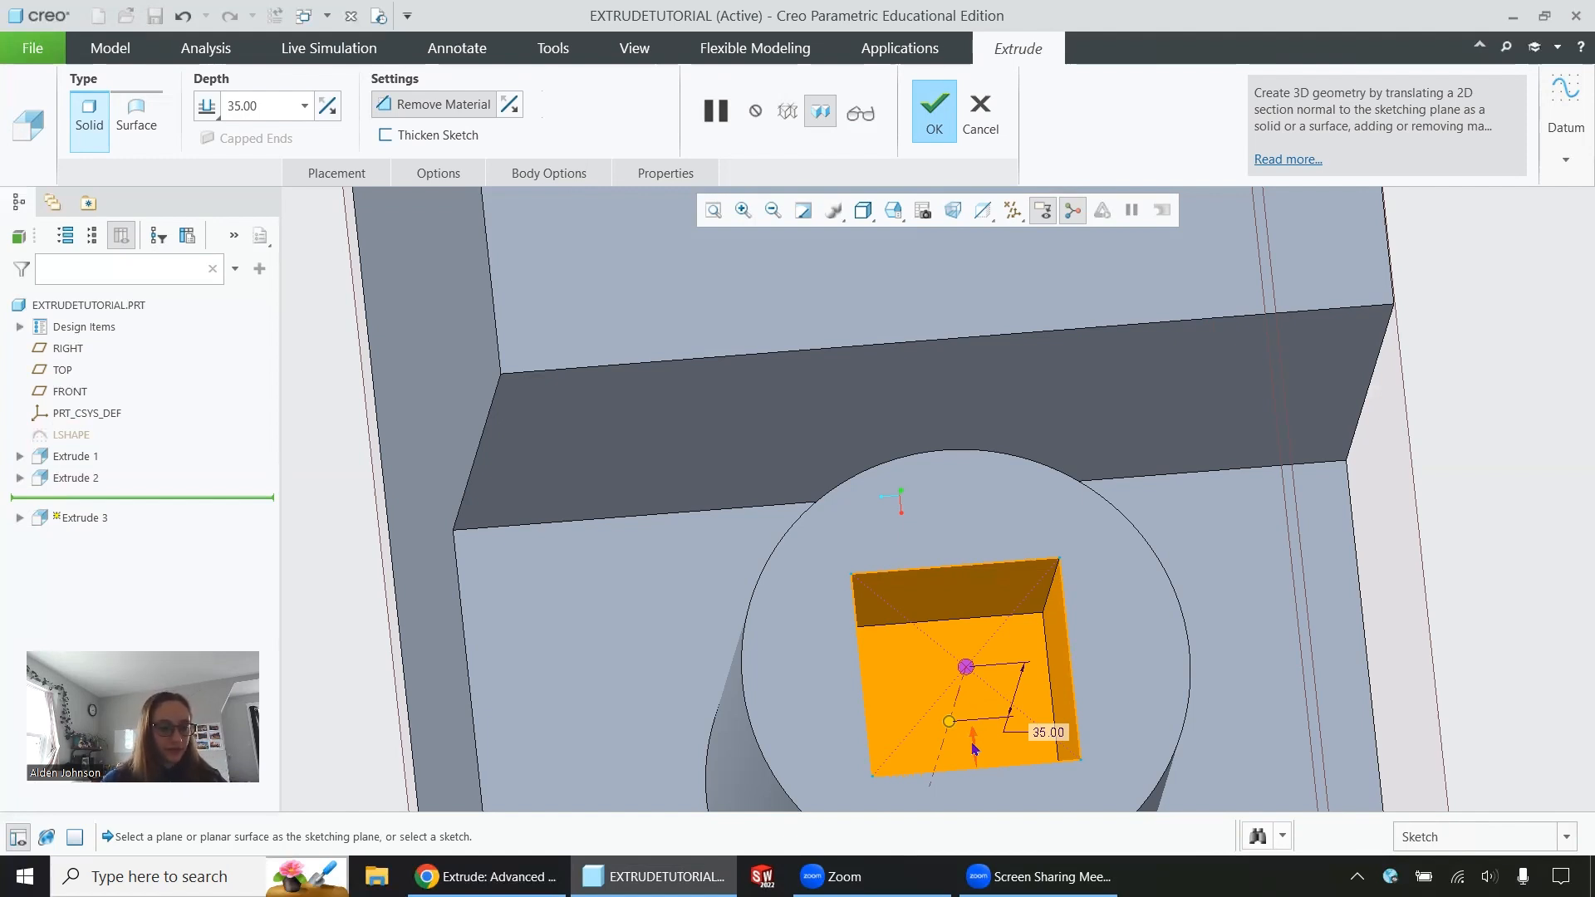
pyautogui.click(975, 748)
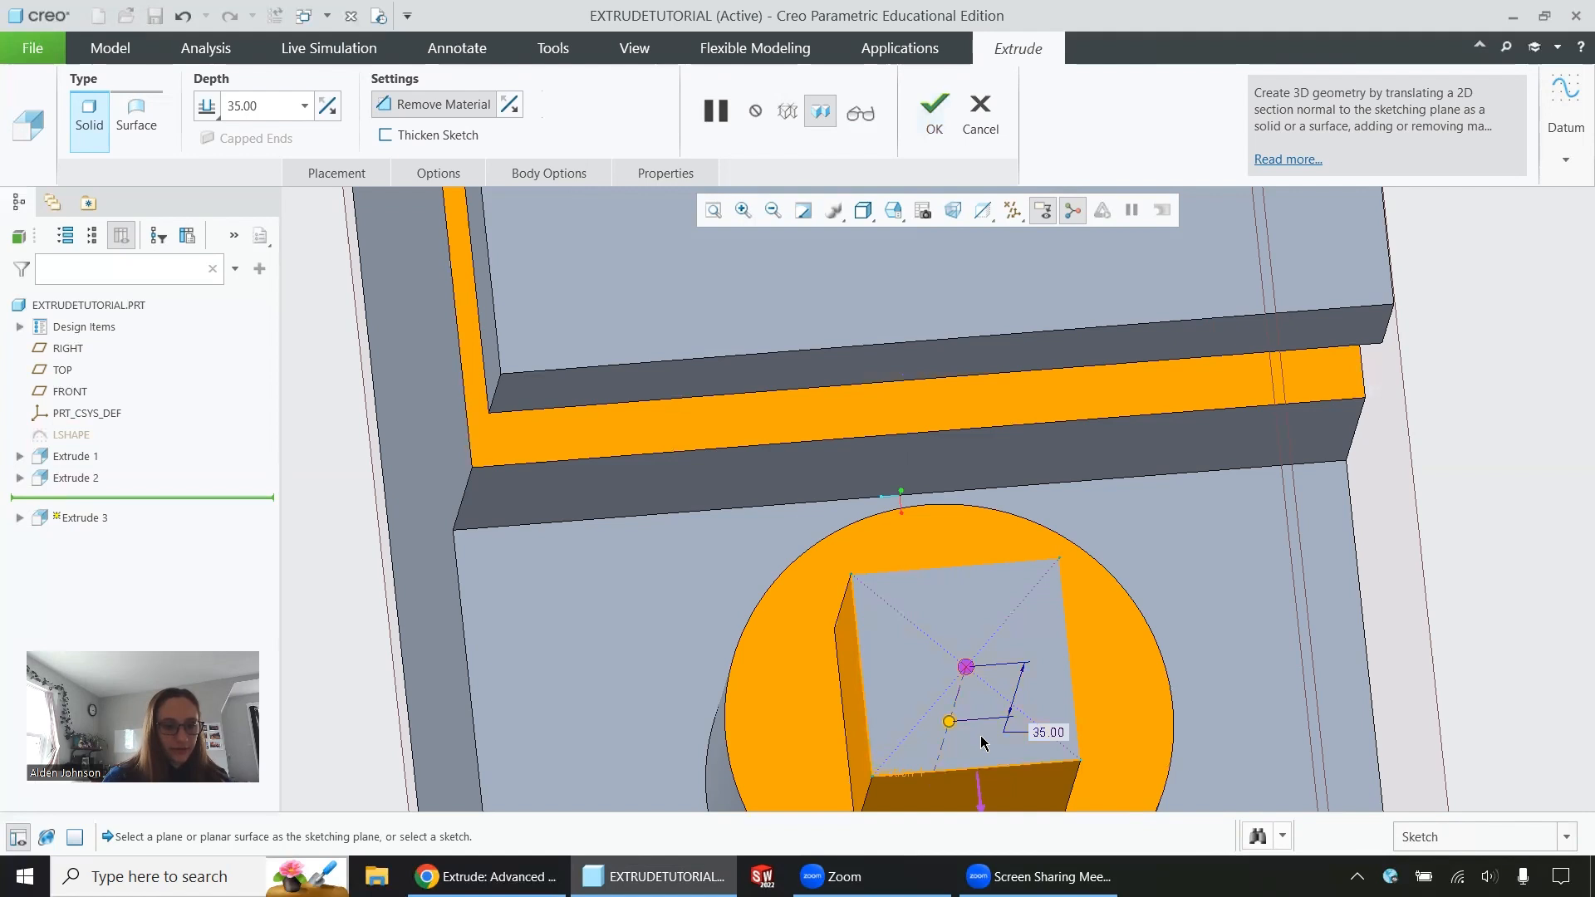
pyautogui.click(743, 210)
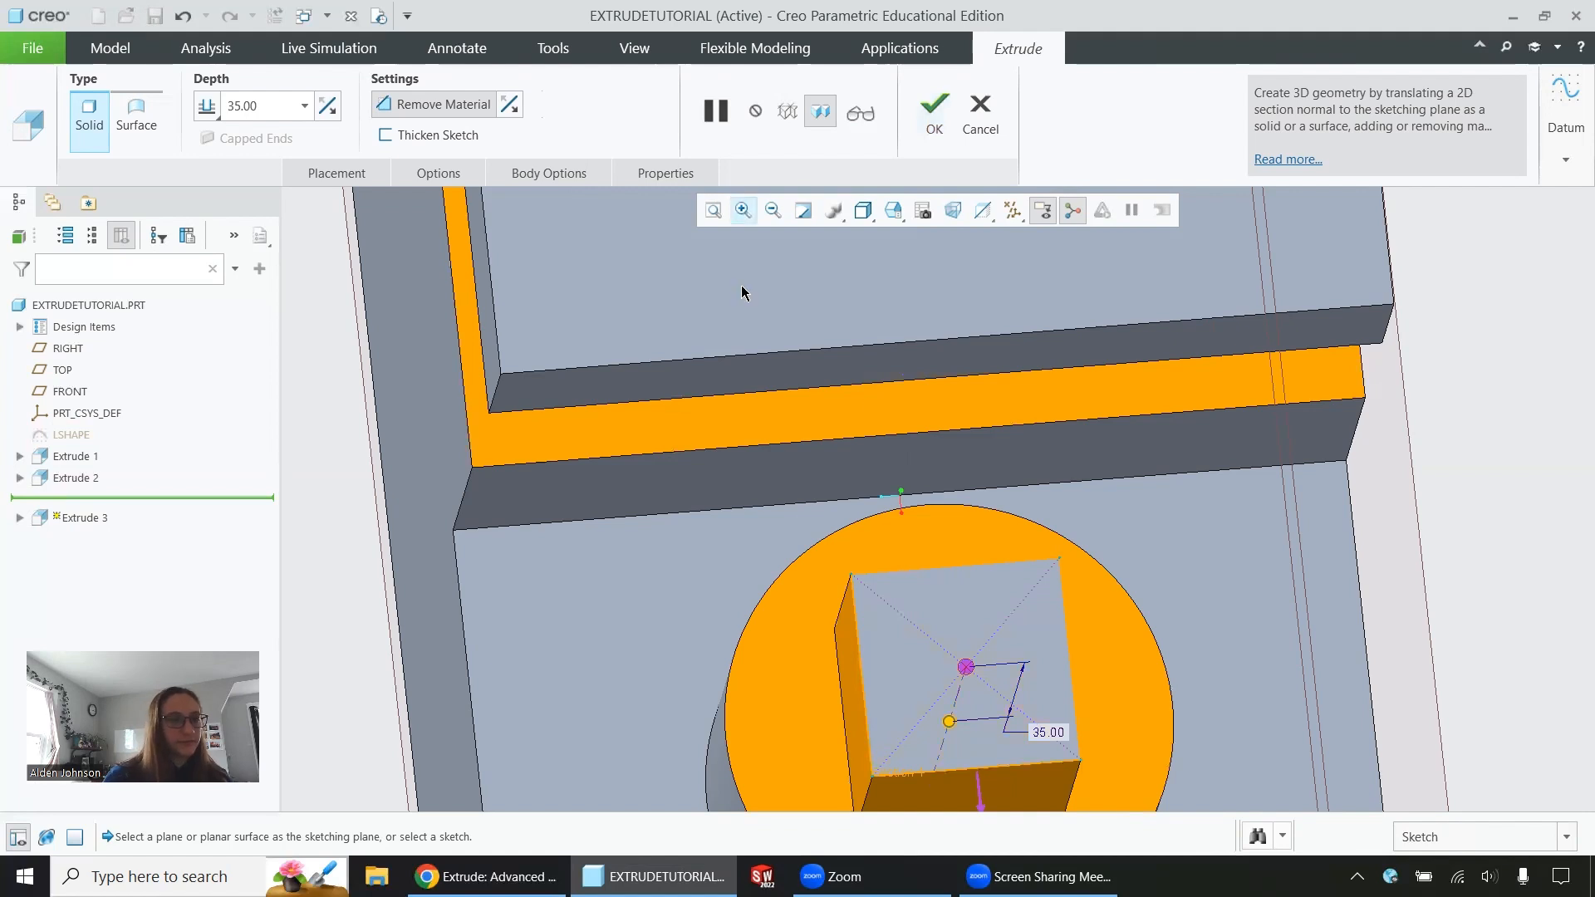
pyautogui.click(512, 105)
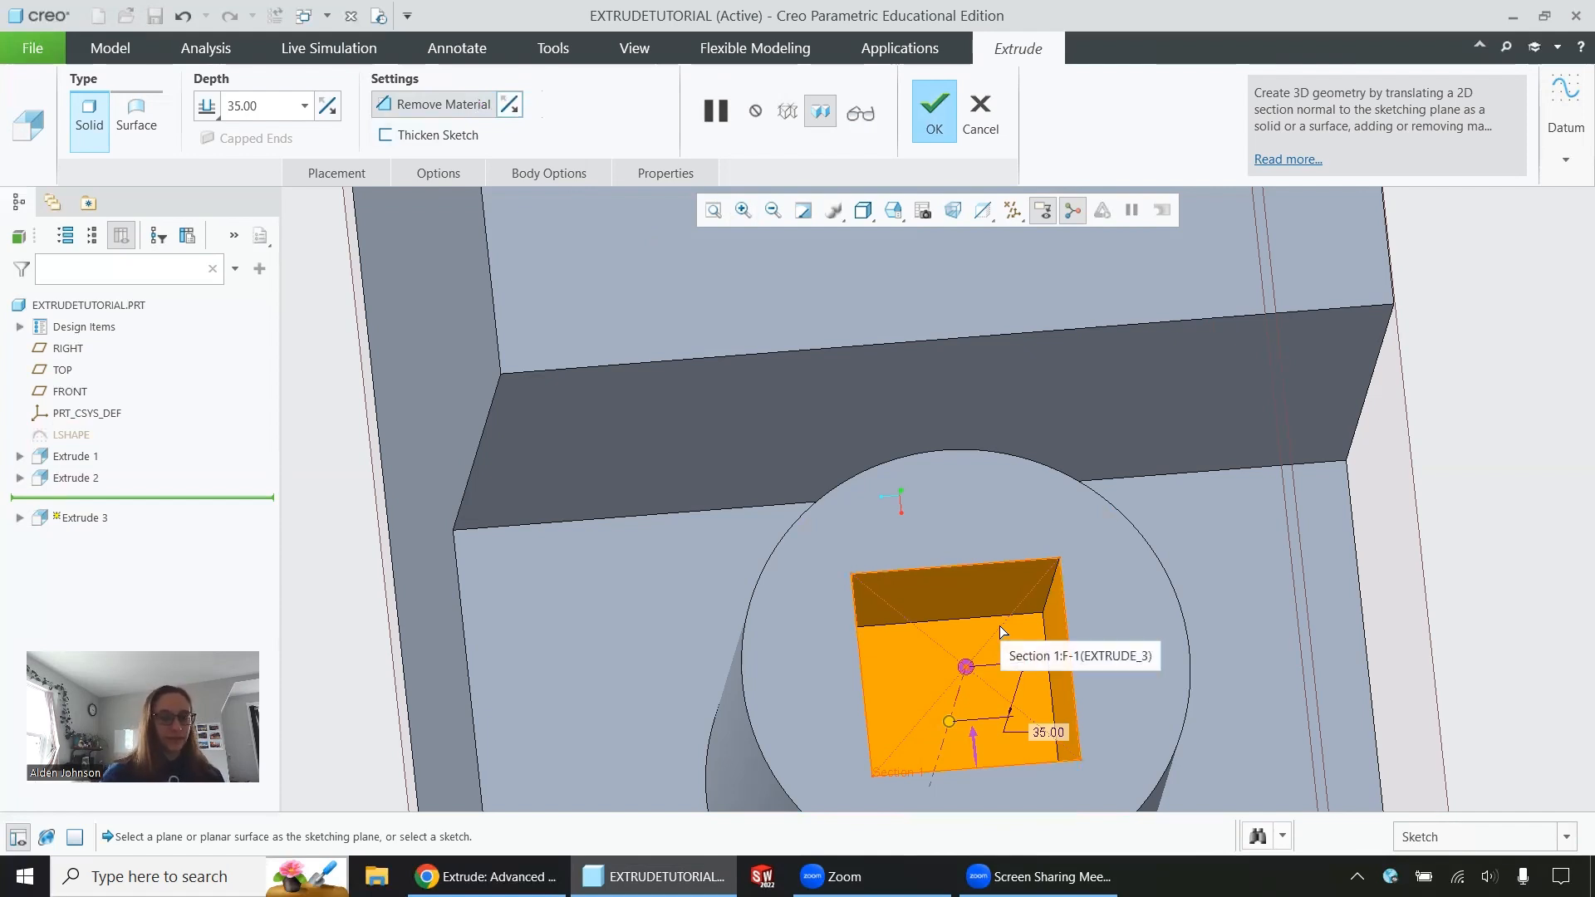
# Set the square cut's depth to 25 and complete the extrusion
pyautogui.moveTo(942, 550); pyautogui.dragTo(924, 501, button='middle')
pyautogui.click(255, 108)
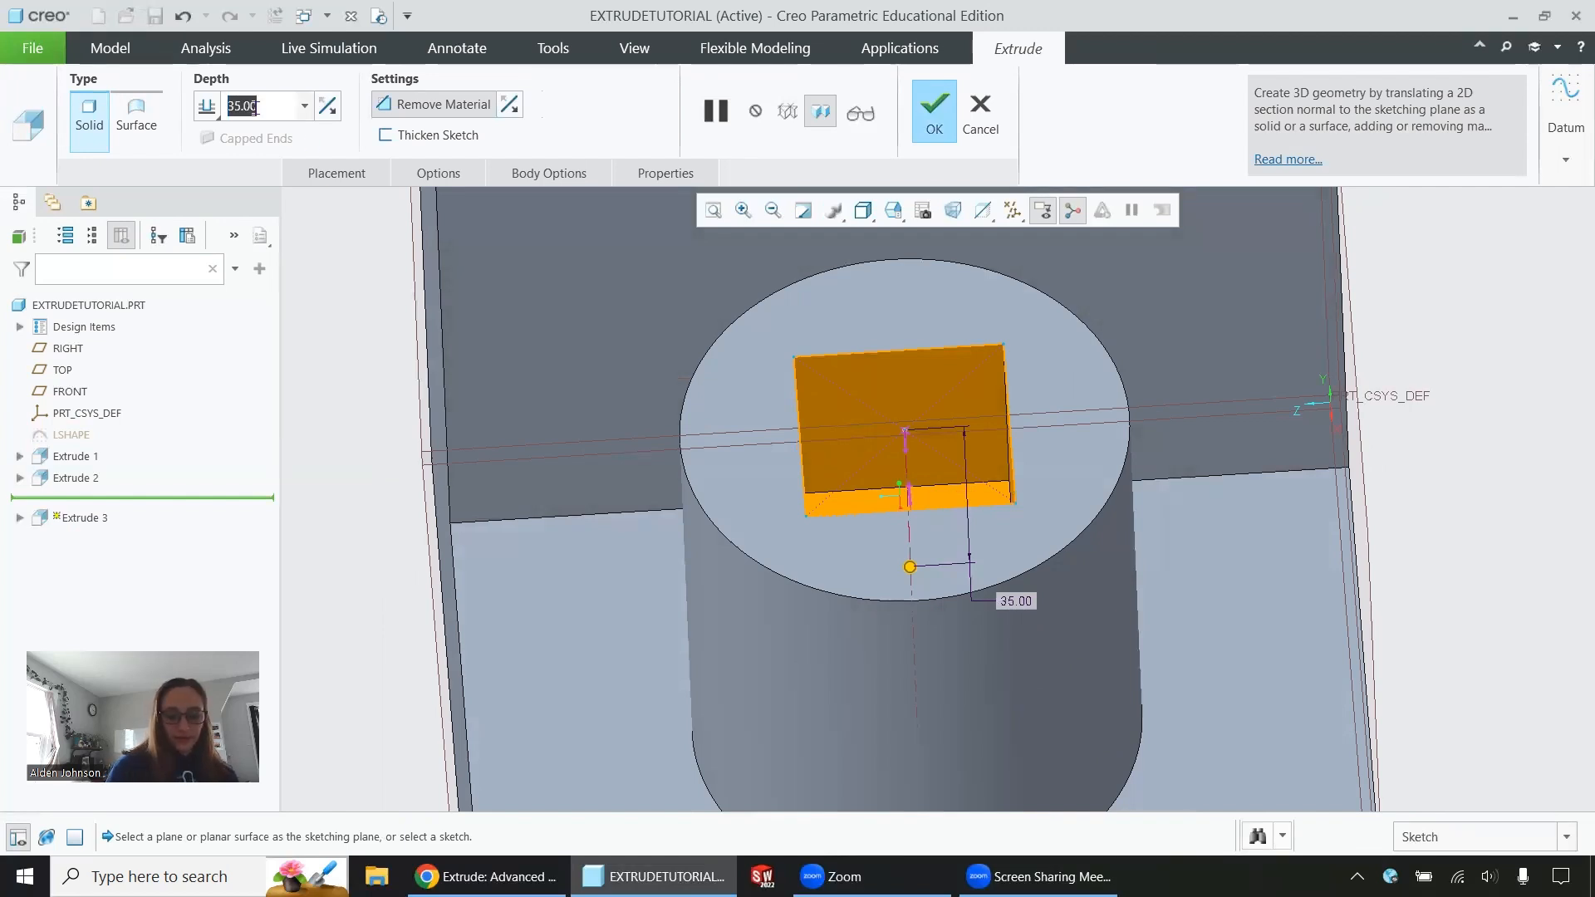
pyautogui.write('25')
pyautogui.press('Return')
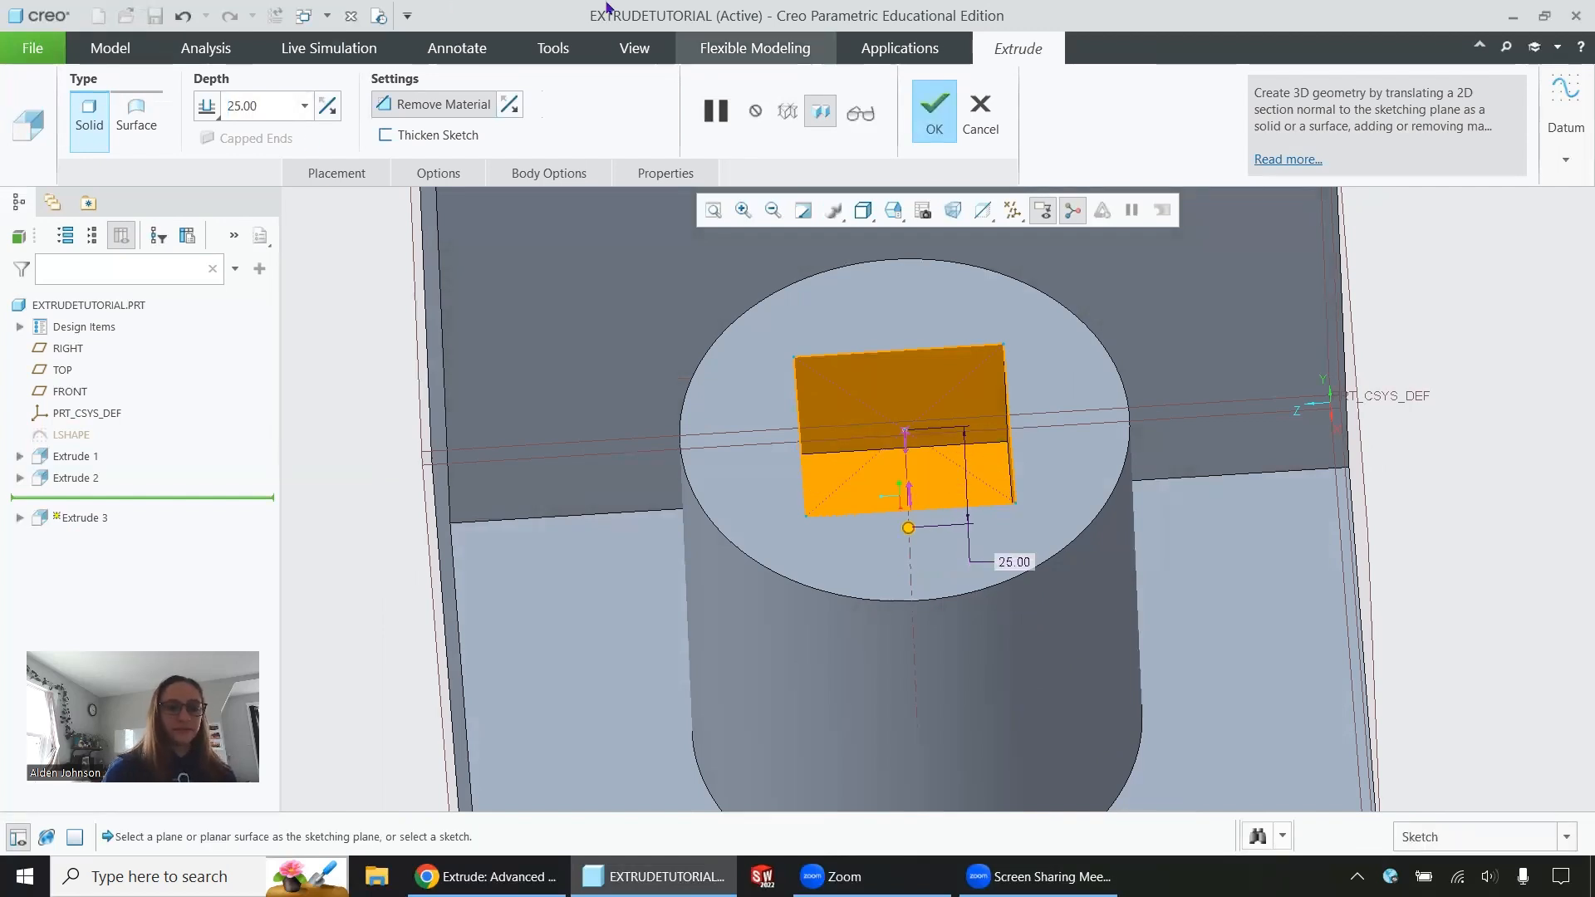
pyautogui.click(935, 129)
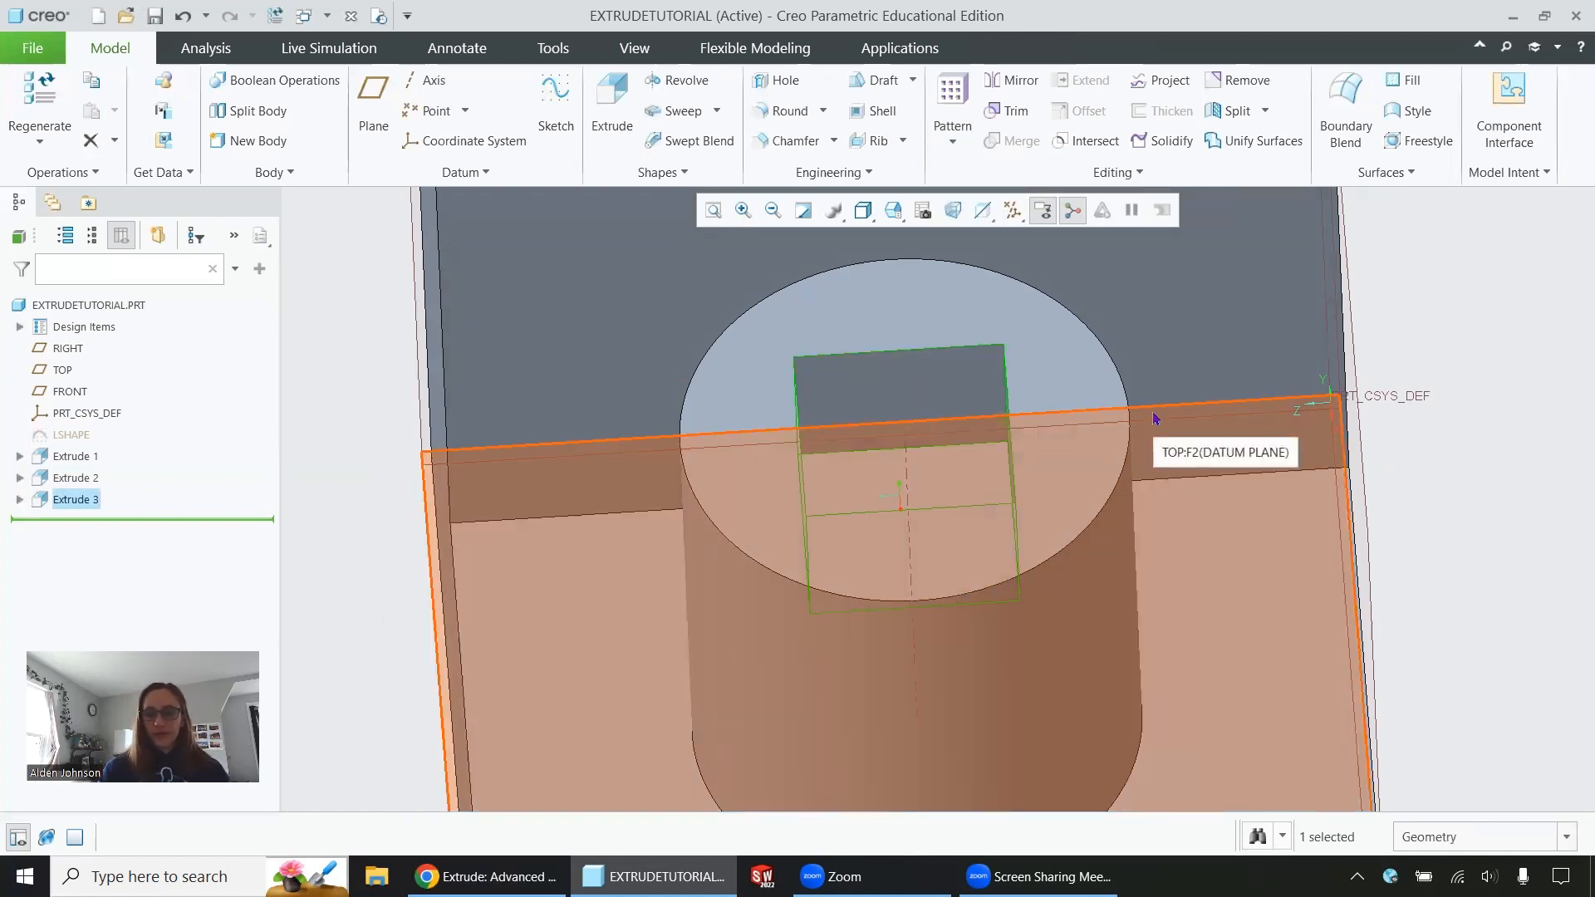
# Start an extrusion on the L block's tall back face, sketch a small circle in line with the cylinder's axis, and finish the sketch
pyautogui.moveTo(1129, 522); pyautogui.dragTo(823, 544, button='middle')
pyautogui.scroll(4, 822, 544)
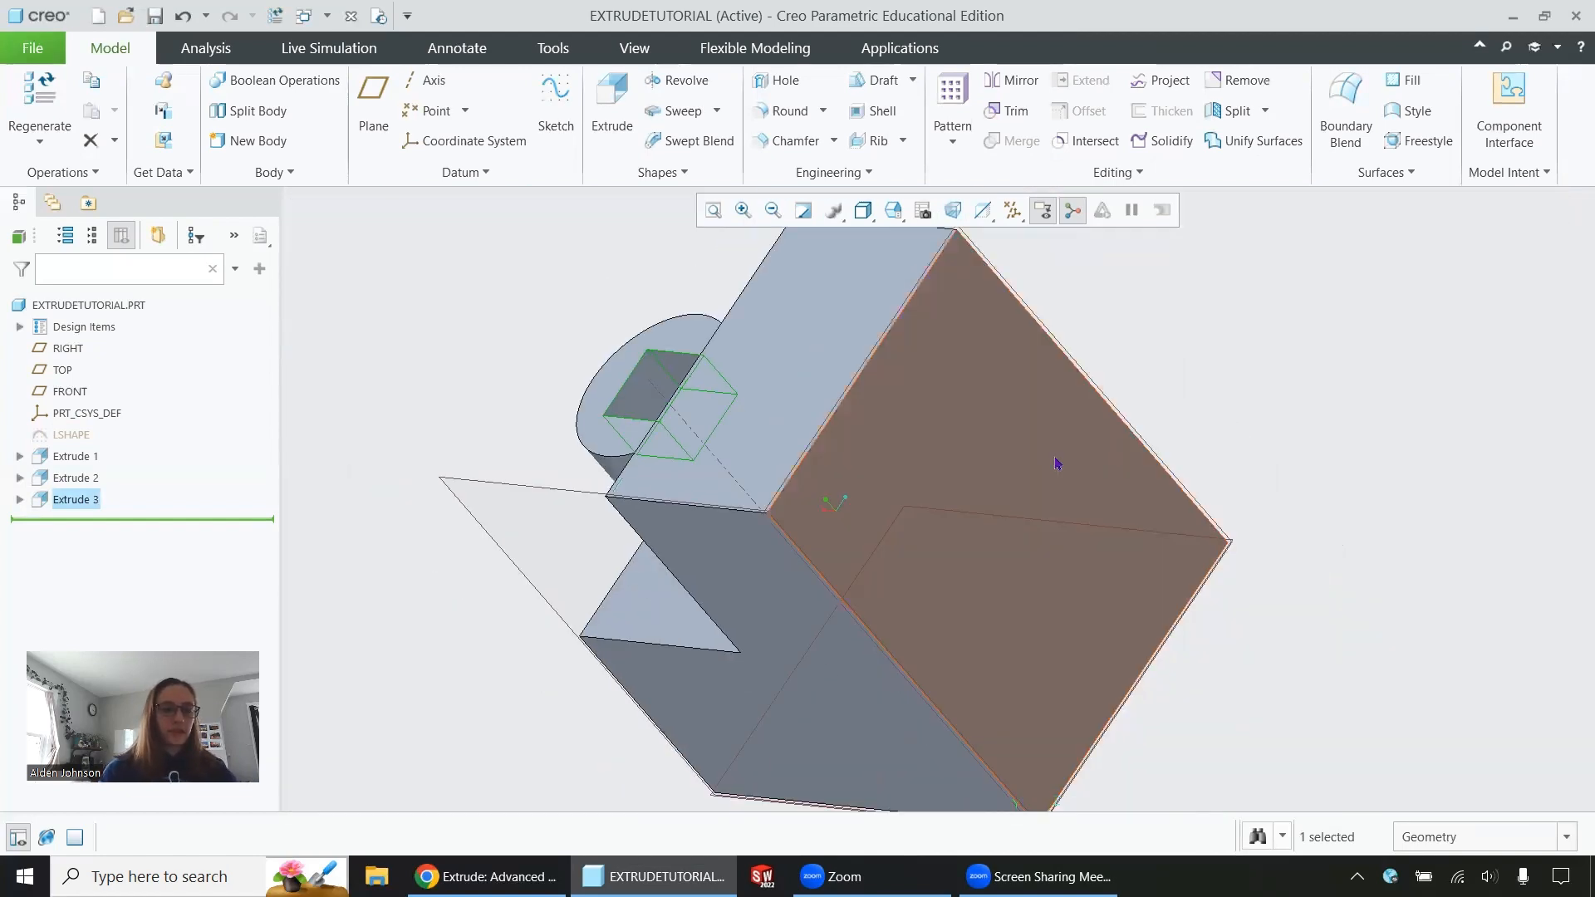
pyautogui.click(930, 459)
pyautogui.click(1086, 350)
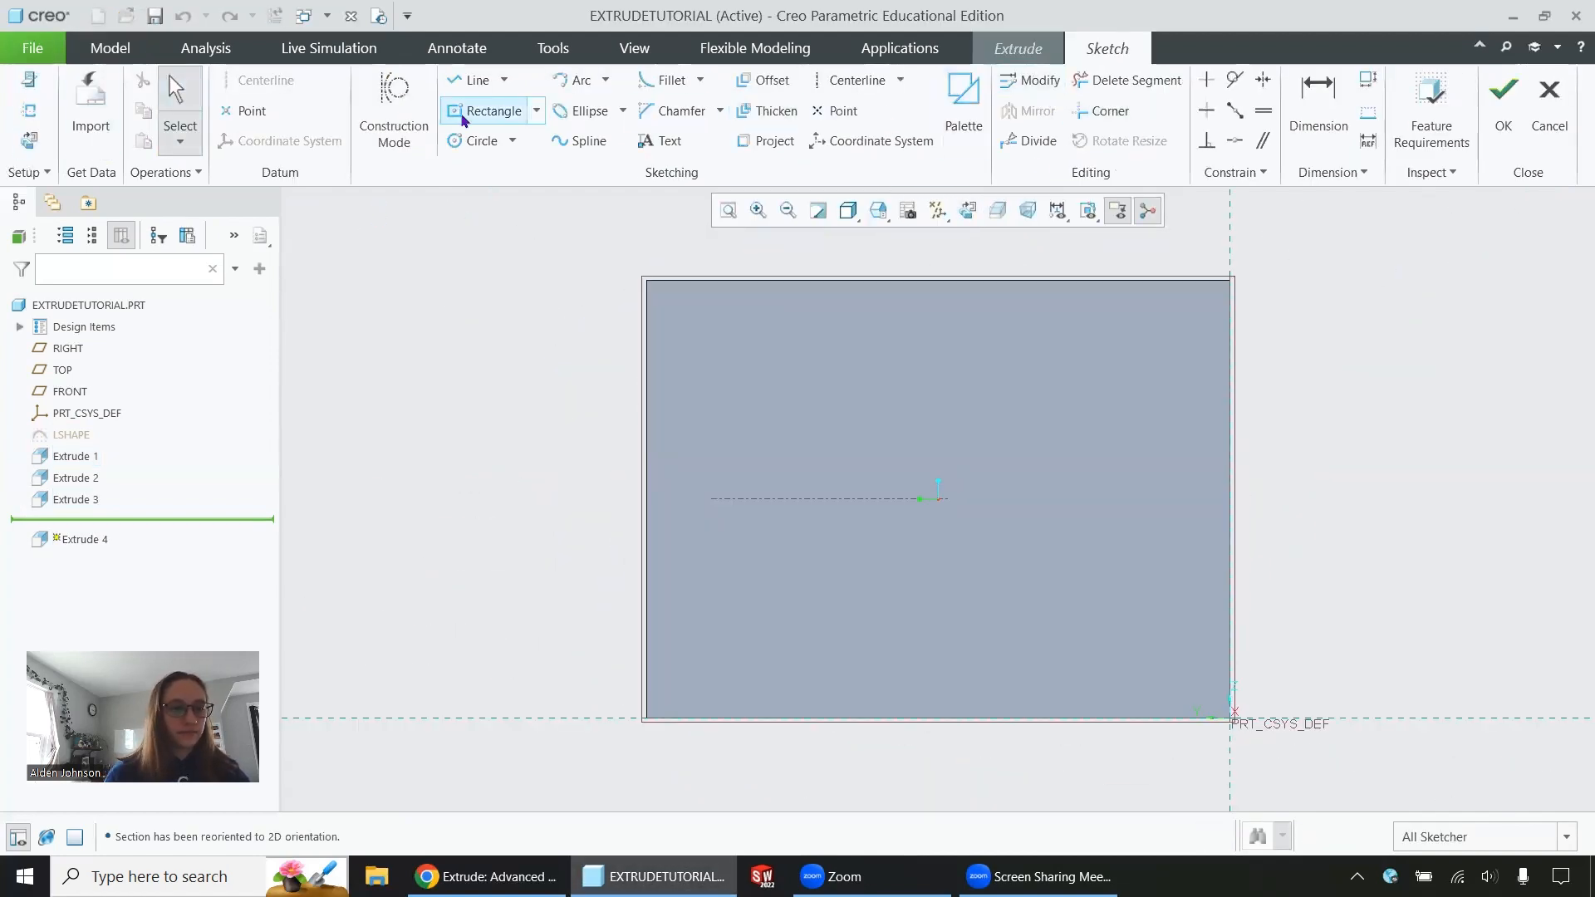
pyautogui.click(472, 141)
pyautogui.click(1503, 108)
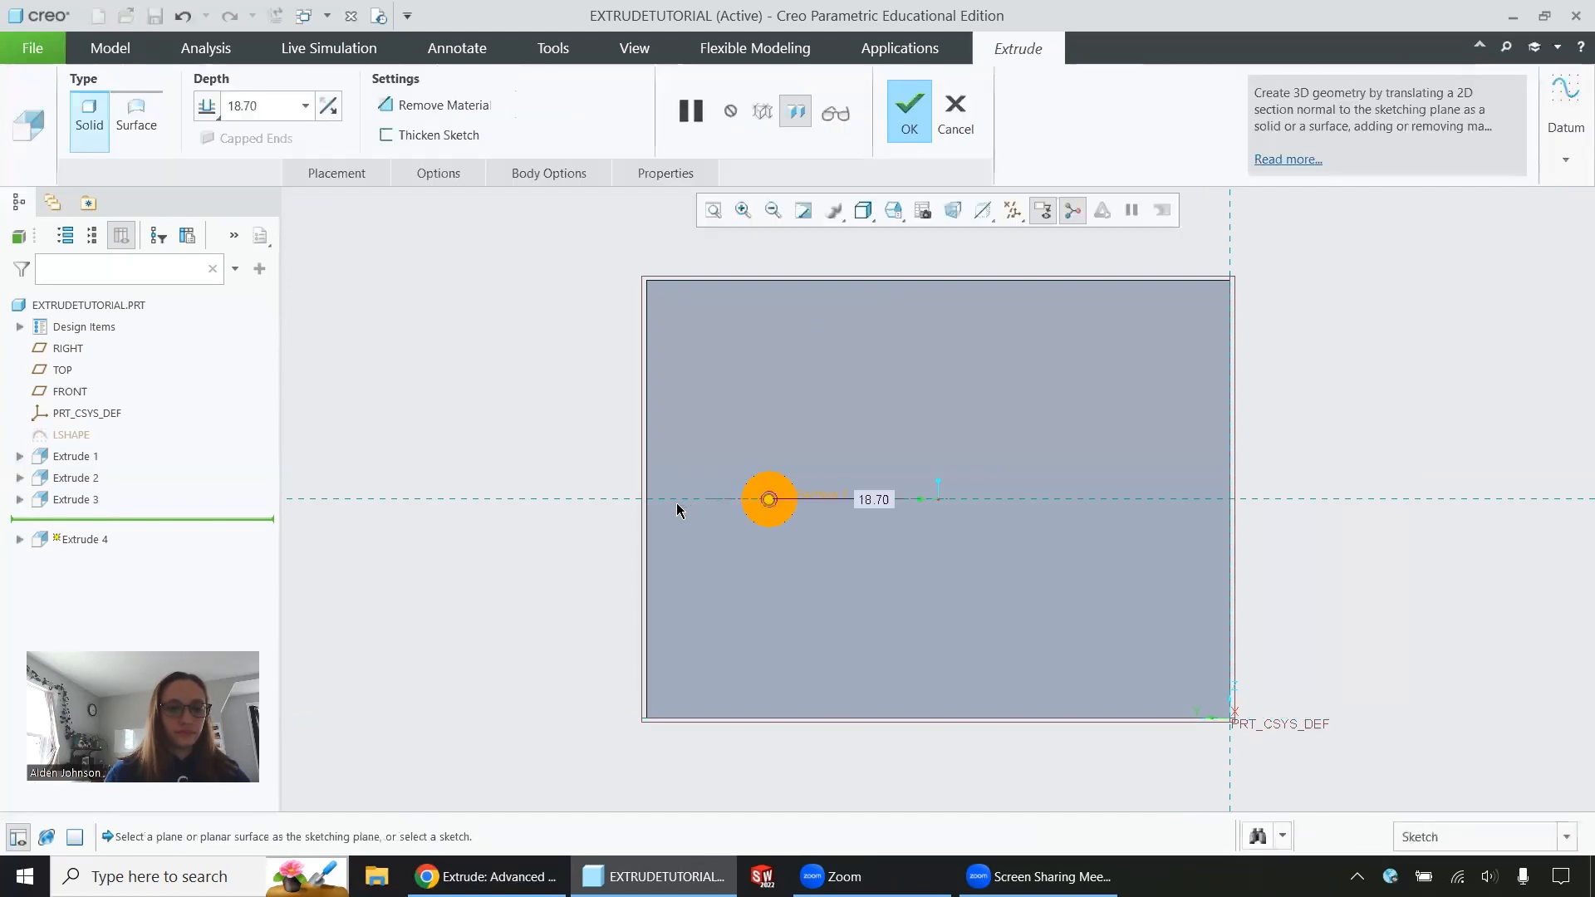
# Reverse the circle's extrusion into the L block so it removes material, with a variable depth of 20
pyautogui.scroll(-1, 776, 422)
pyautogui.scroll(2, 776, 466)
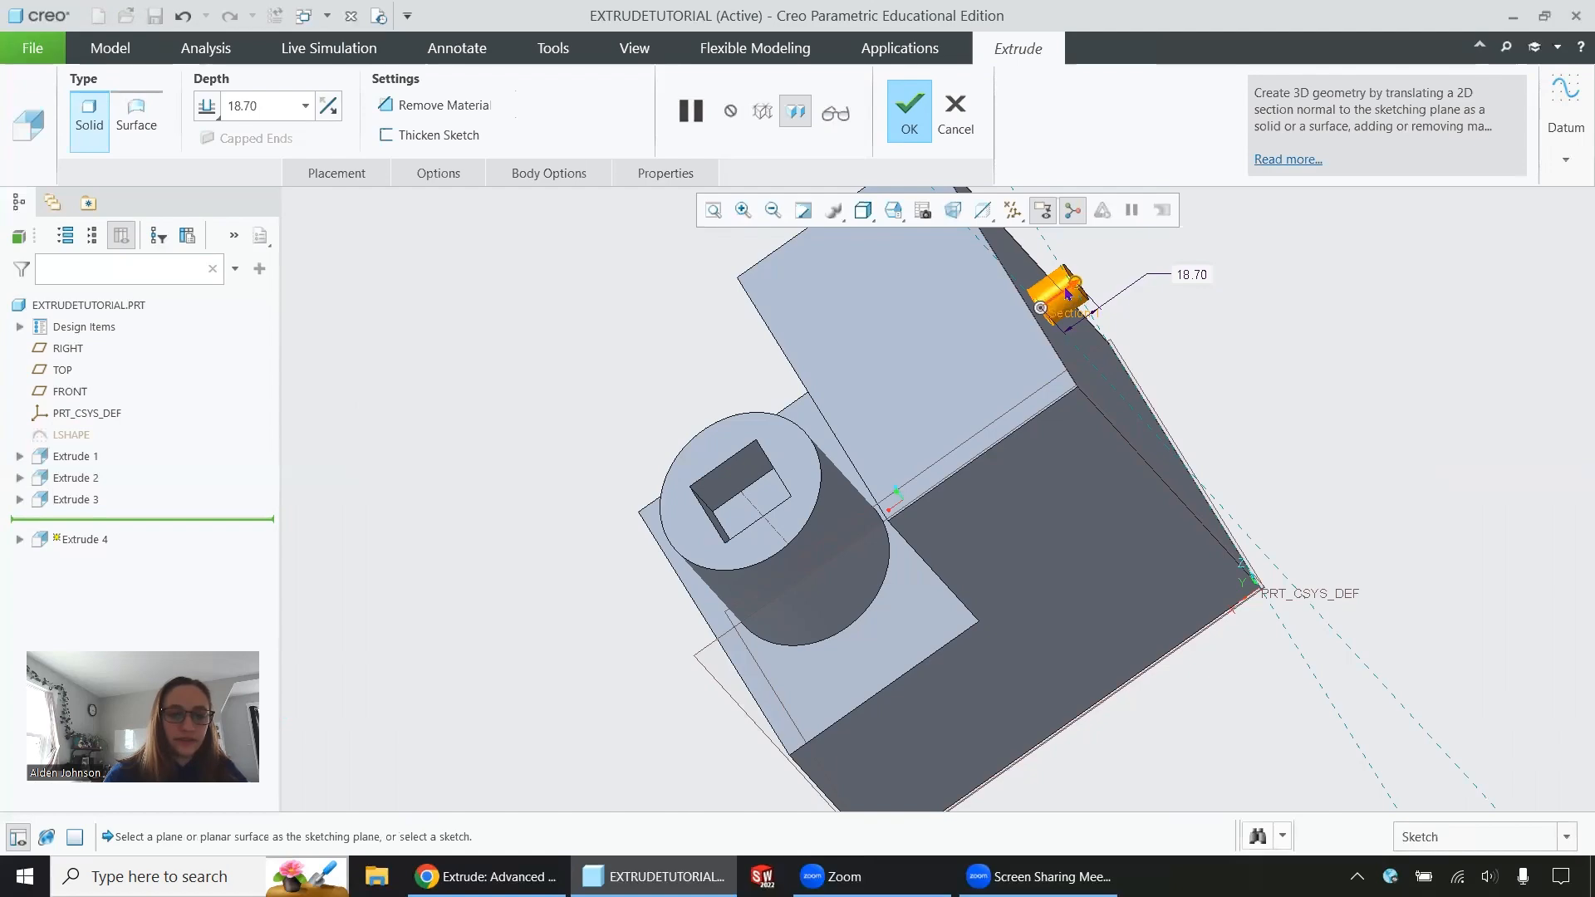
pyautogui.click(1066, 291)
pyautogui.moveTo(1084, 359)
pyautogui.mouseDown(button='middle')
pyautogui.moveTo(900, 495)
pyautogui.moveTo(839, 482)
pyautogui.moveTo(509, 264)
pyautogui.mouseUp(button='middle')
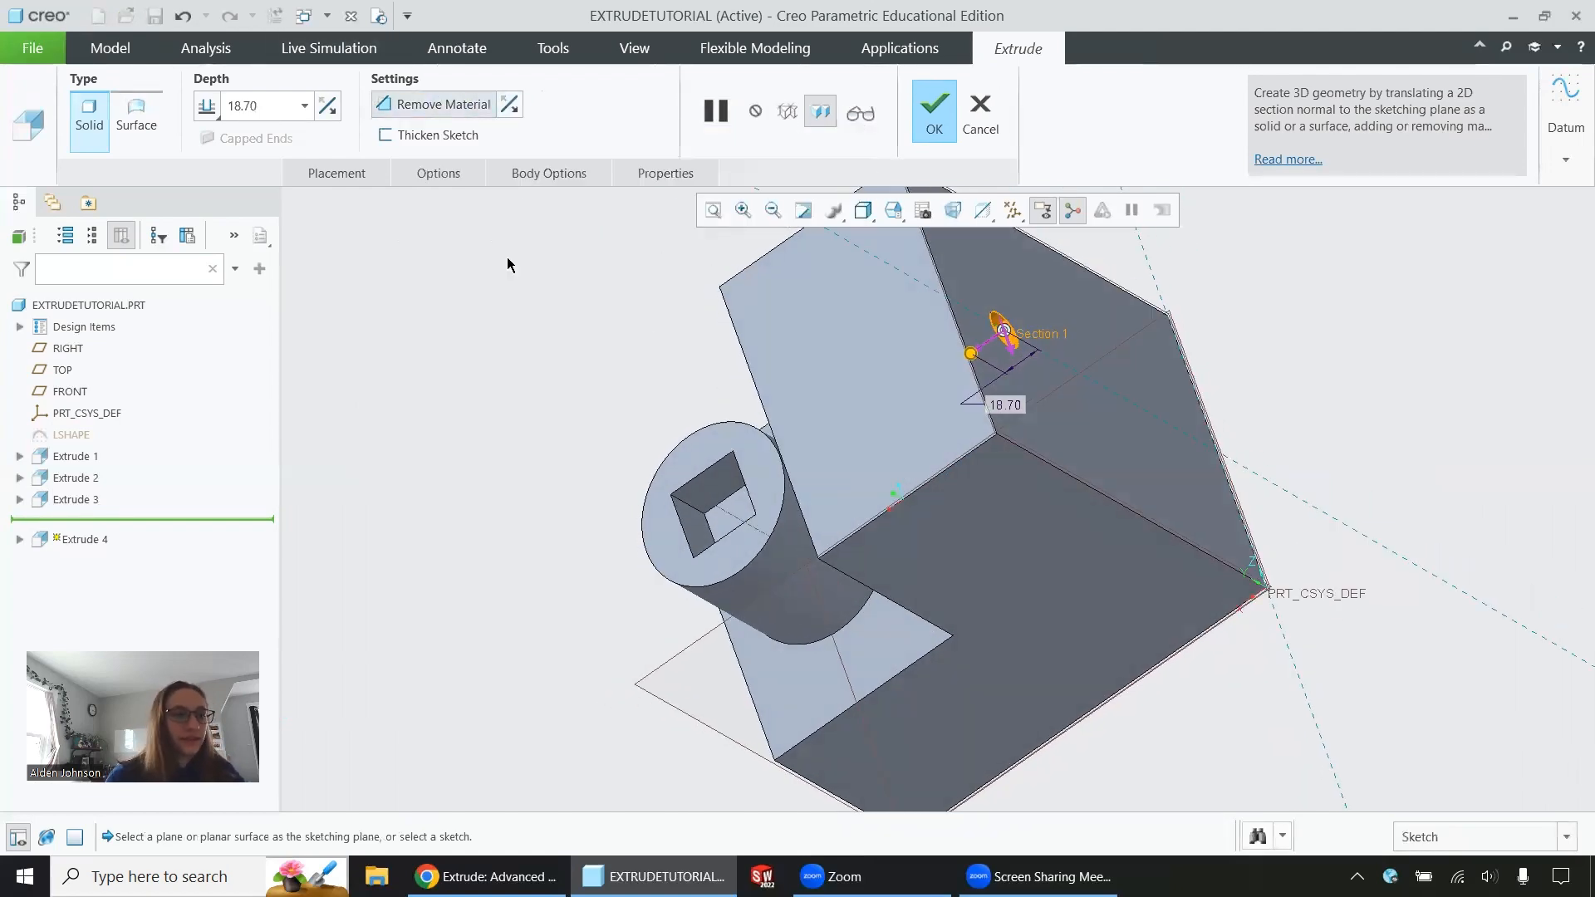
pyautogui.click(219, 117)
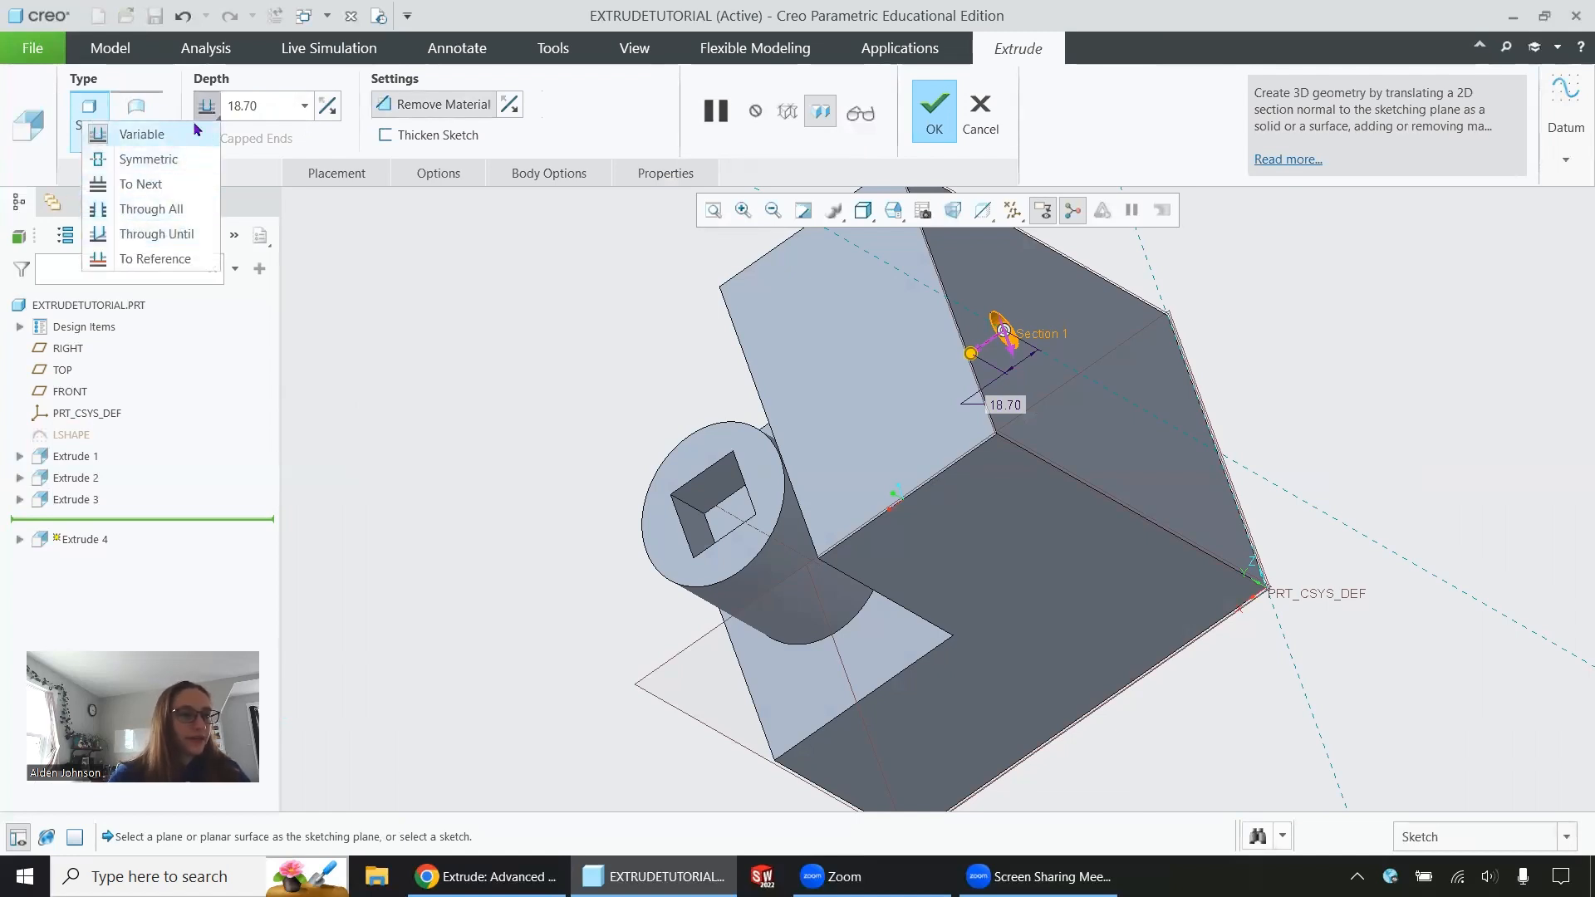
pyautogui.click(162, 141)
pyautogui.doubleClick(235, 106)
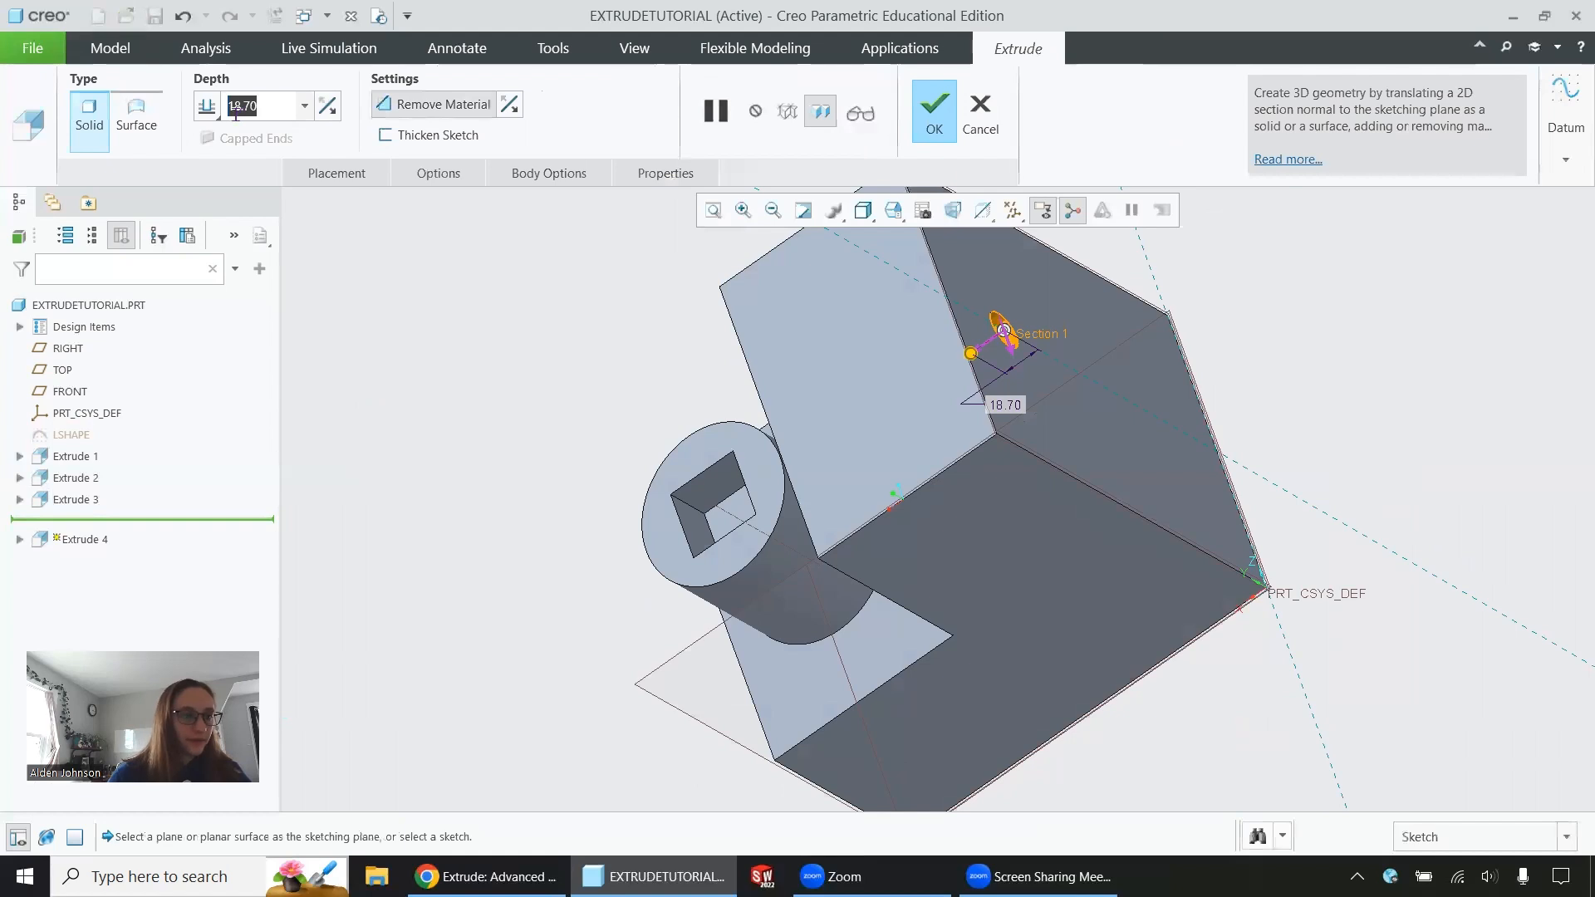
pyautogui.write('20')
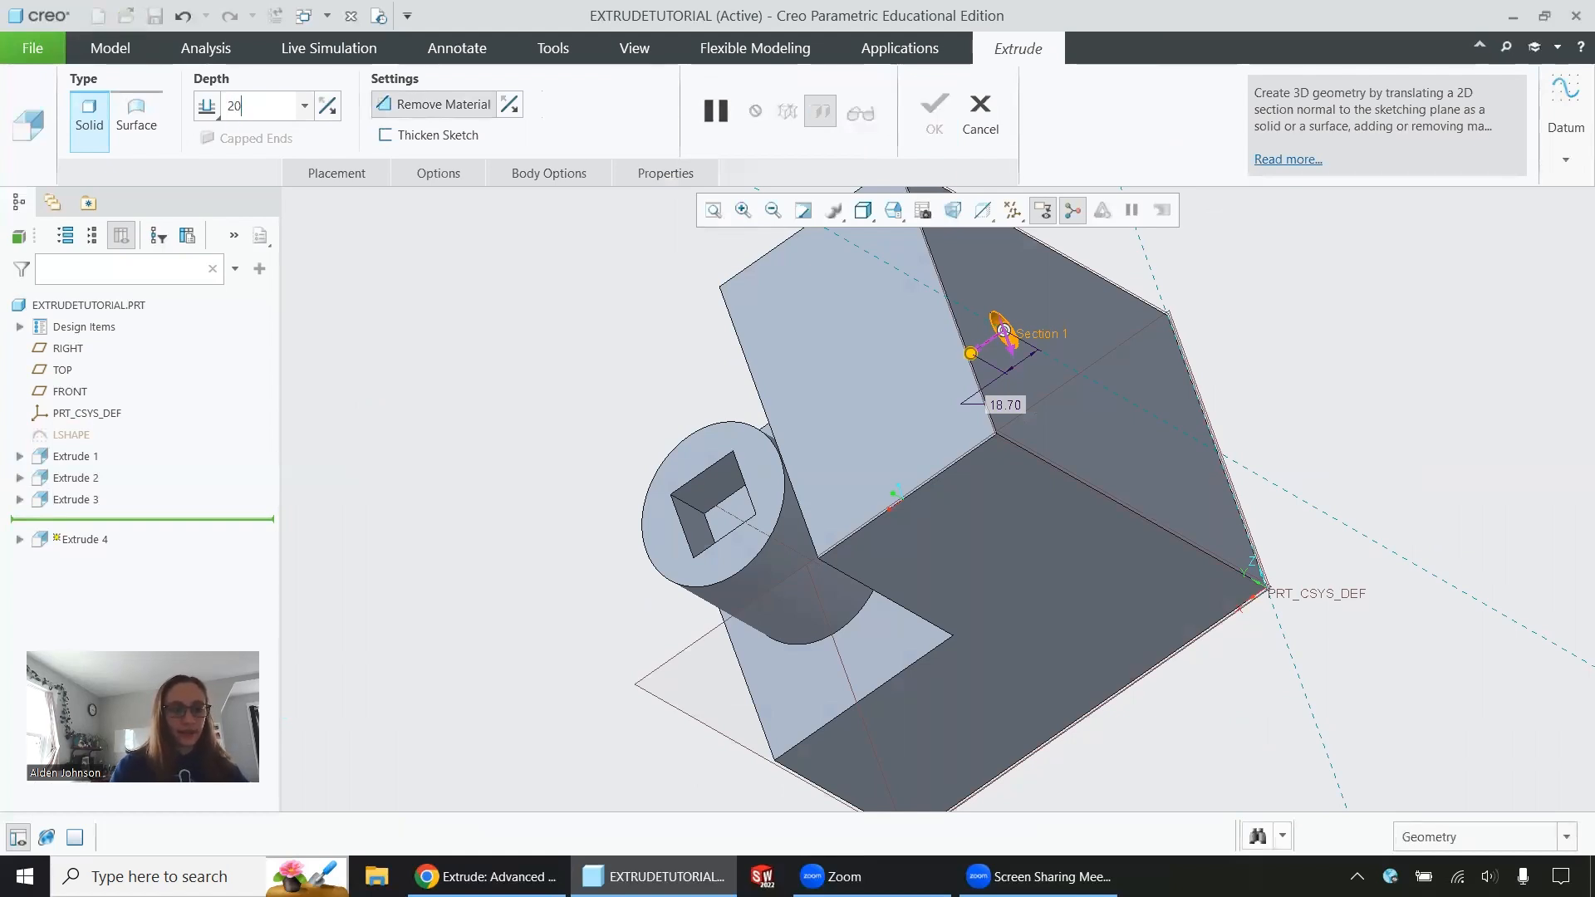
pyautogui.press('Return')
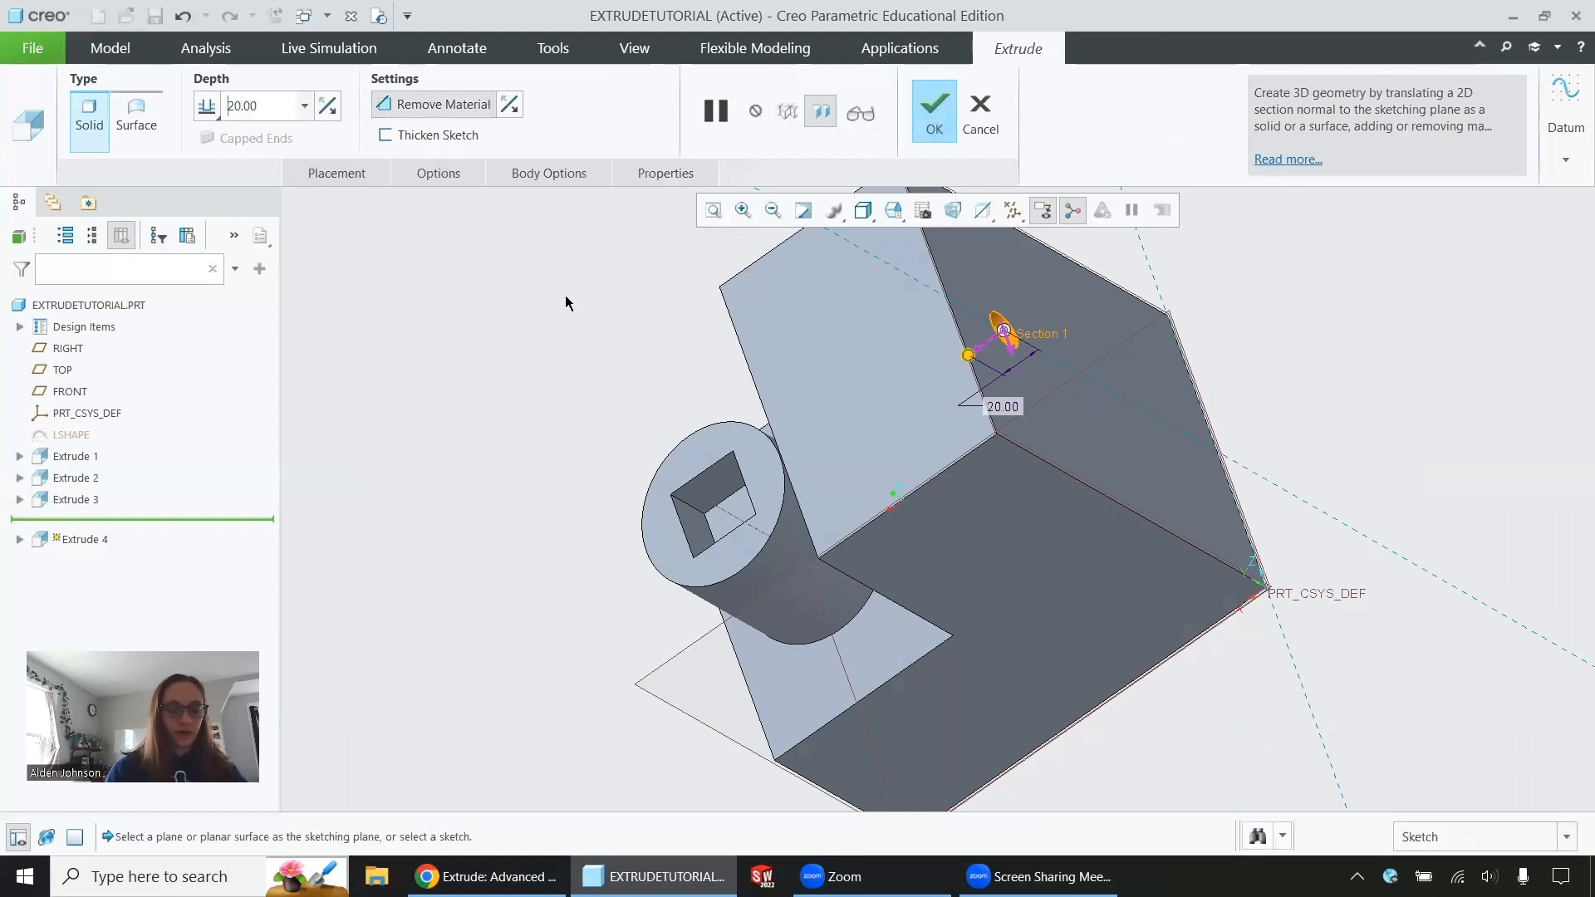
# Try a symmetric depth for the circular cut and inspect it from the back face
pyautogui.moveTo(1016, 484); pyautogui.dragTo(1020, 343, button='middle')
pyautogui.click(221, 117)
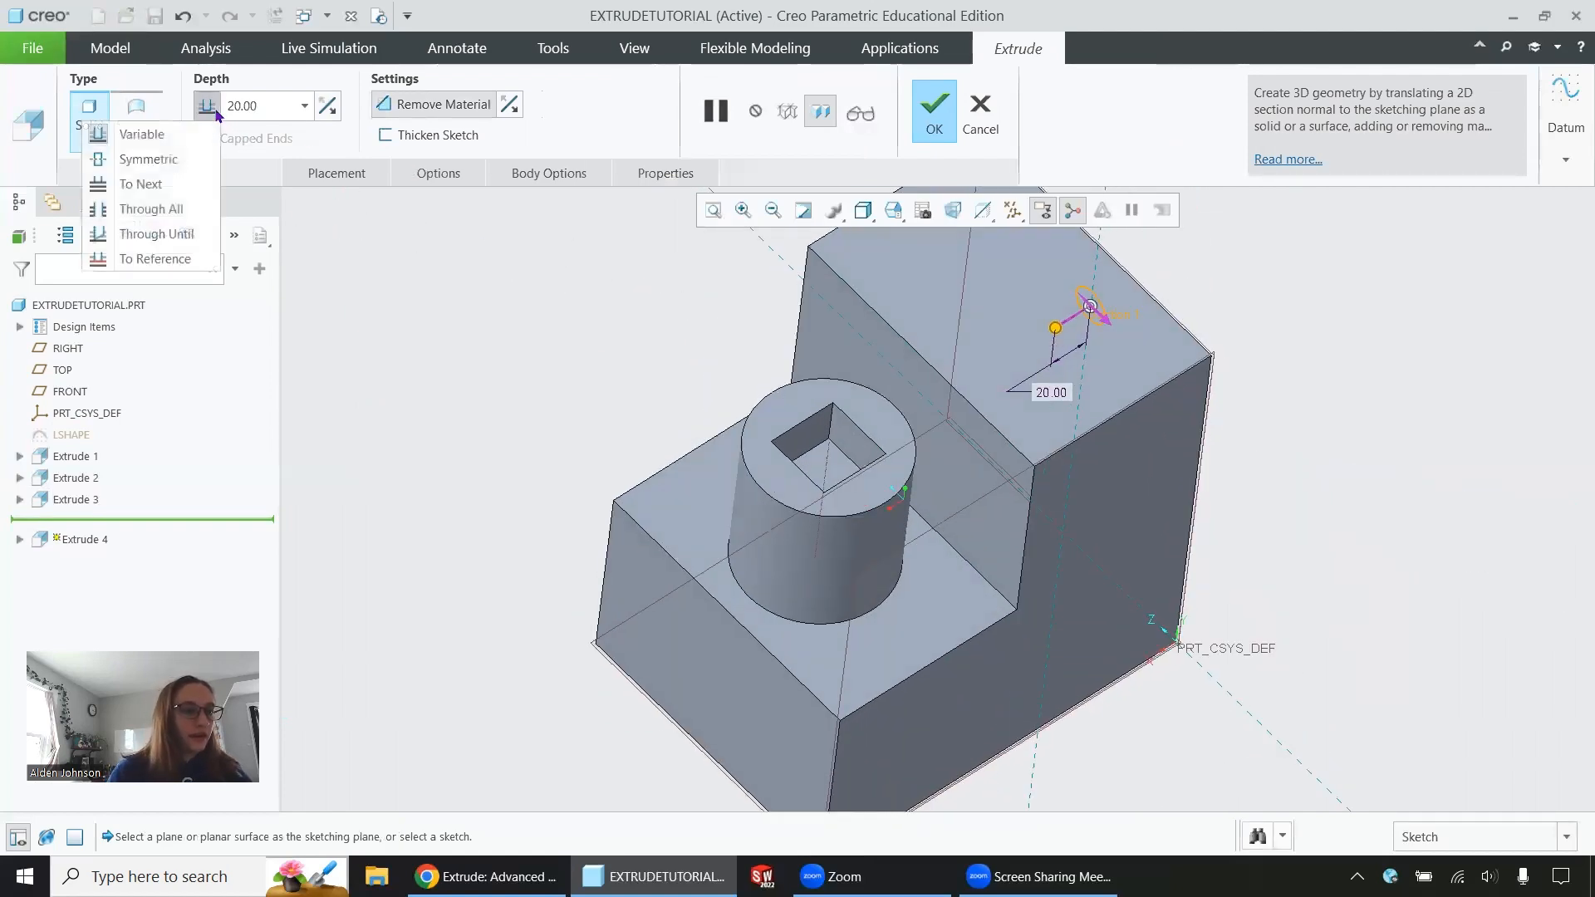
pyautogui.click(154, 158)
pyautogui.moveTo(1082, 541); pyautogui.dragTo(825, 289, button='middle')
# Restore the circular cut's depth type to Variable and complete the extrusion
pyautogui.click(209, 108)
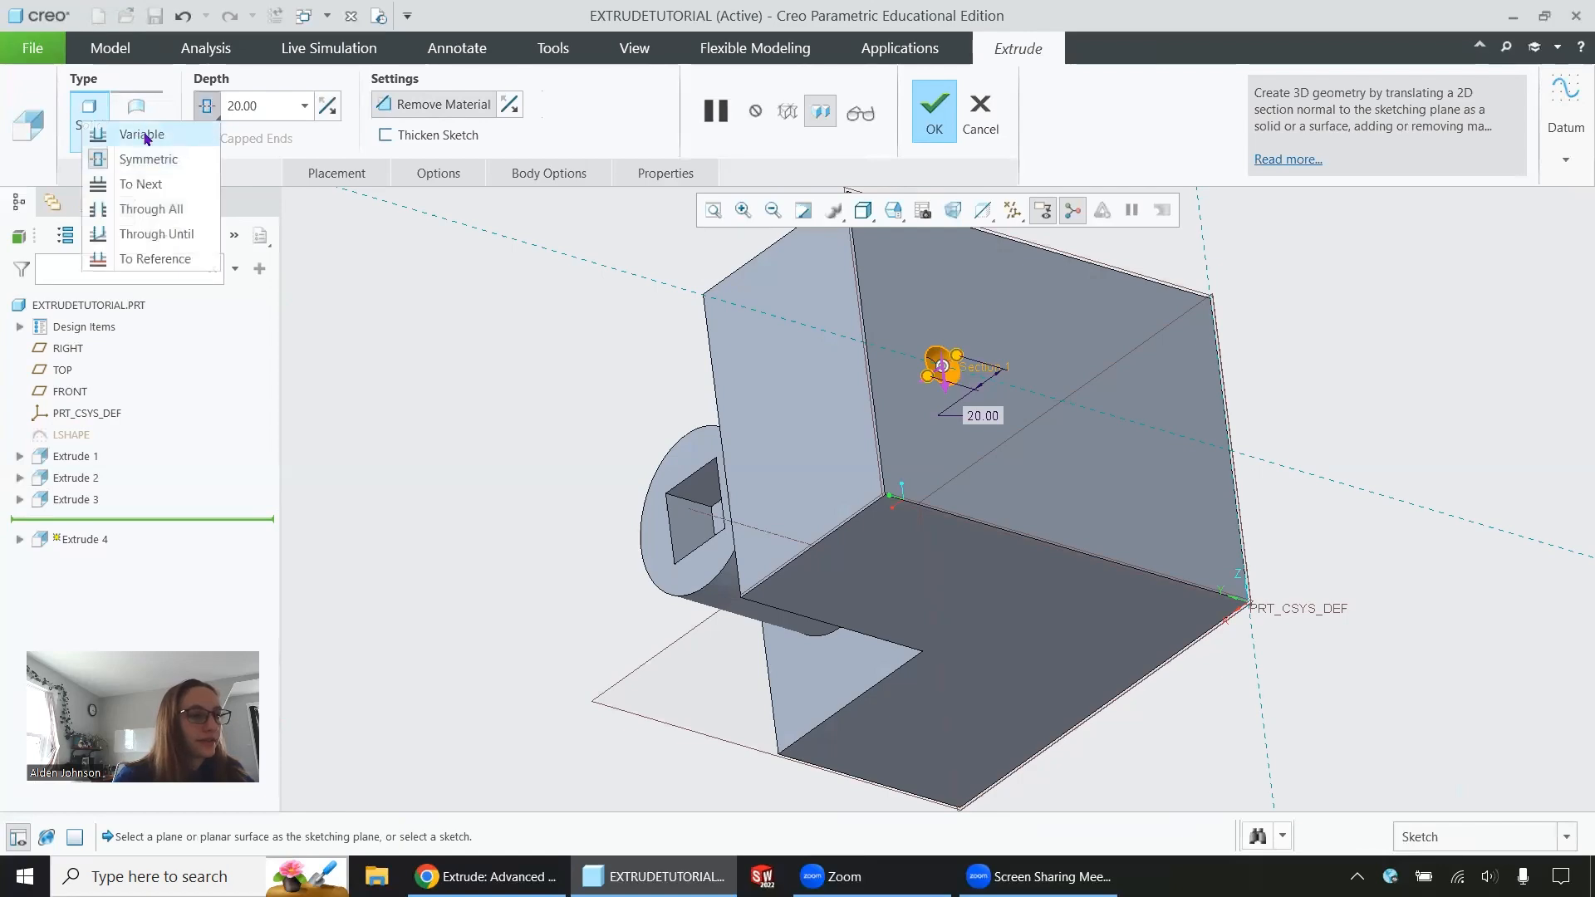
pyautogui.click(198, 128)
pyautogui.click(208, 111)
pyautogui.click(346, 336)
pyautogui.middleClick(347, 338)
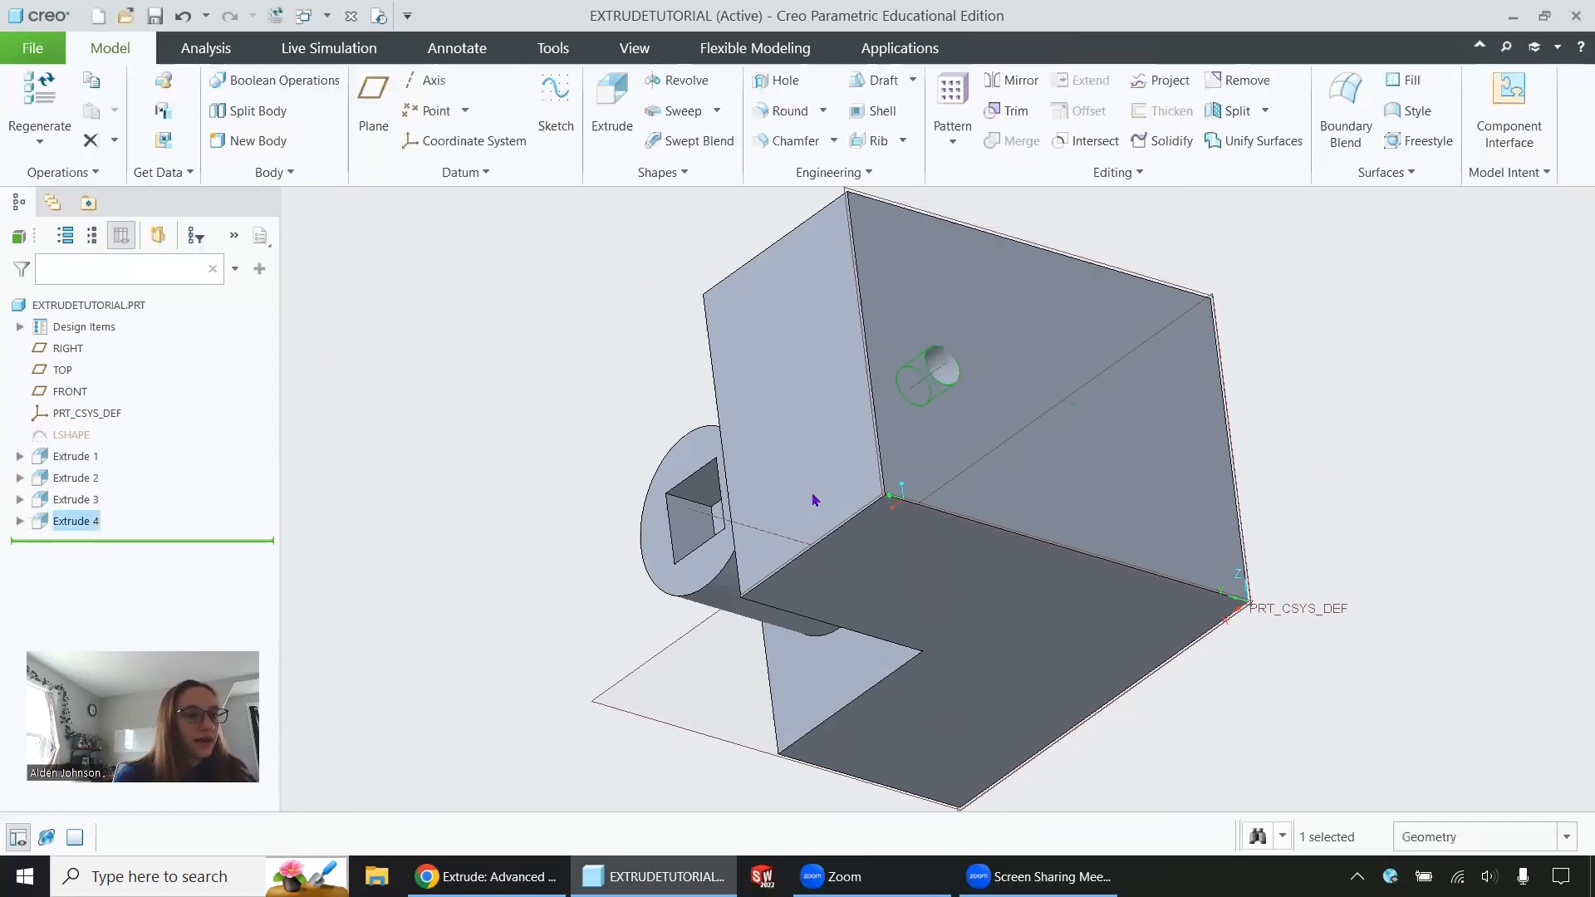
# Reopen the circular cut's definition and set its depth to Through All
pyautogui.moveTo(812, 498); pyautogui.dragTo(521, 400, button='middle')
pyautogui.click(89, 517)
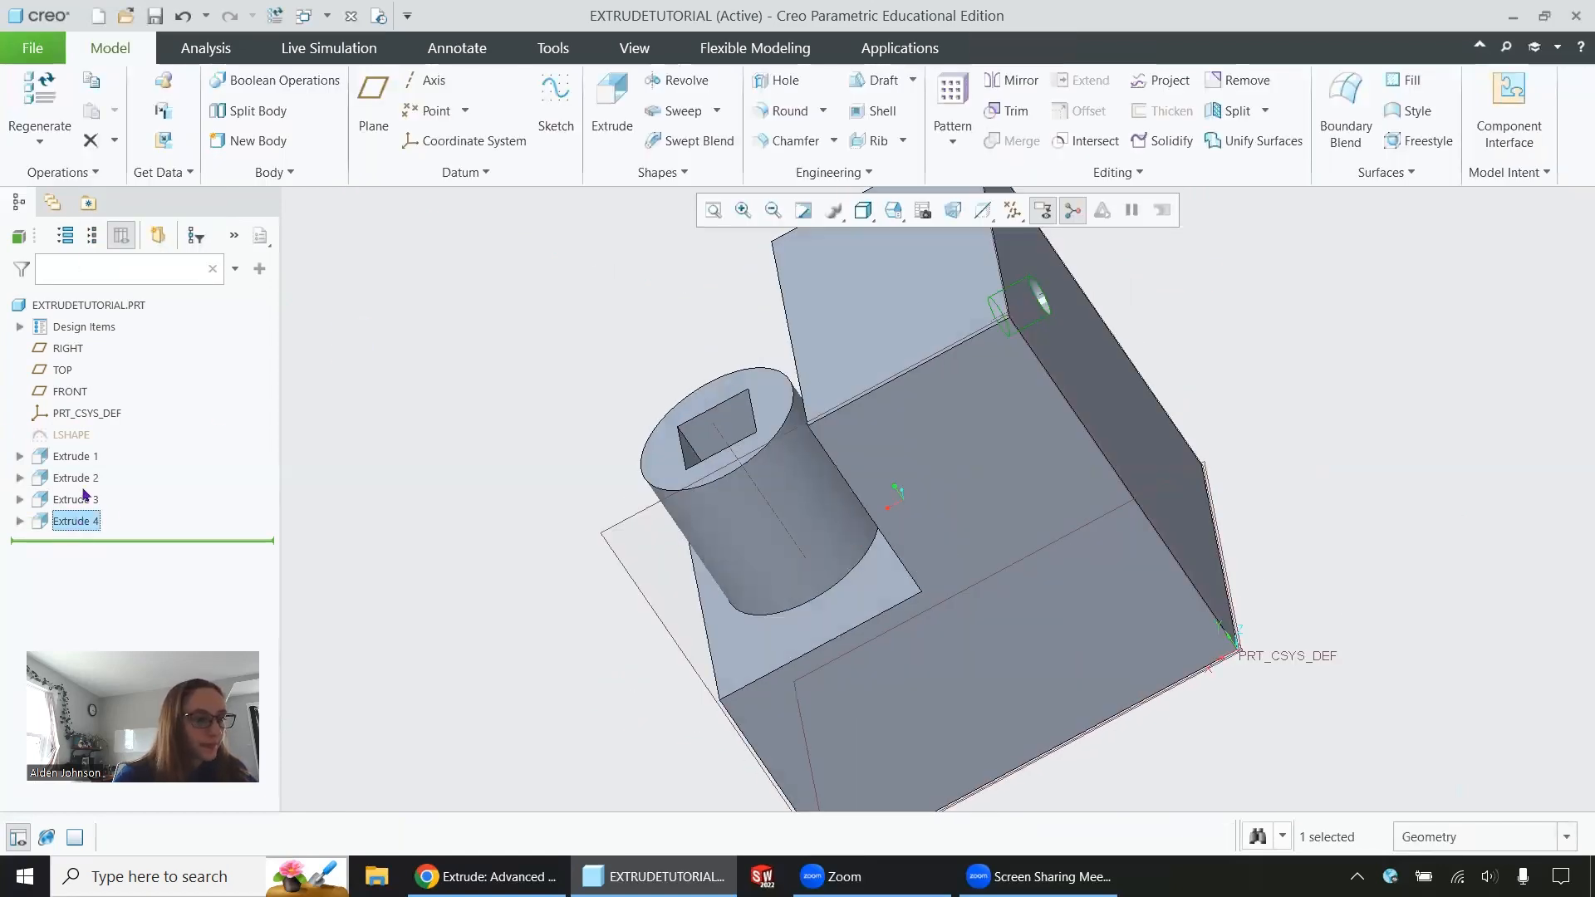
pyautogui.click(119, 378)
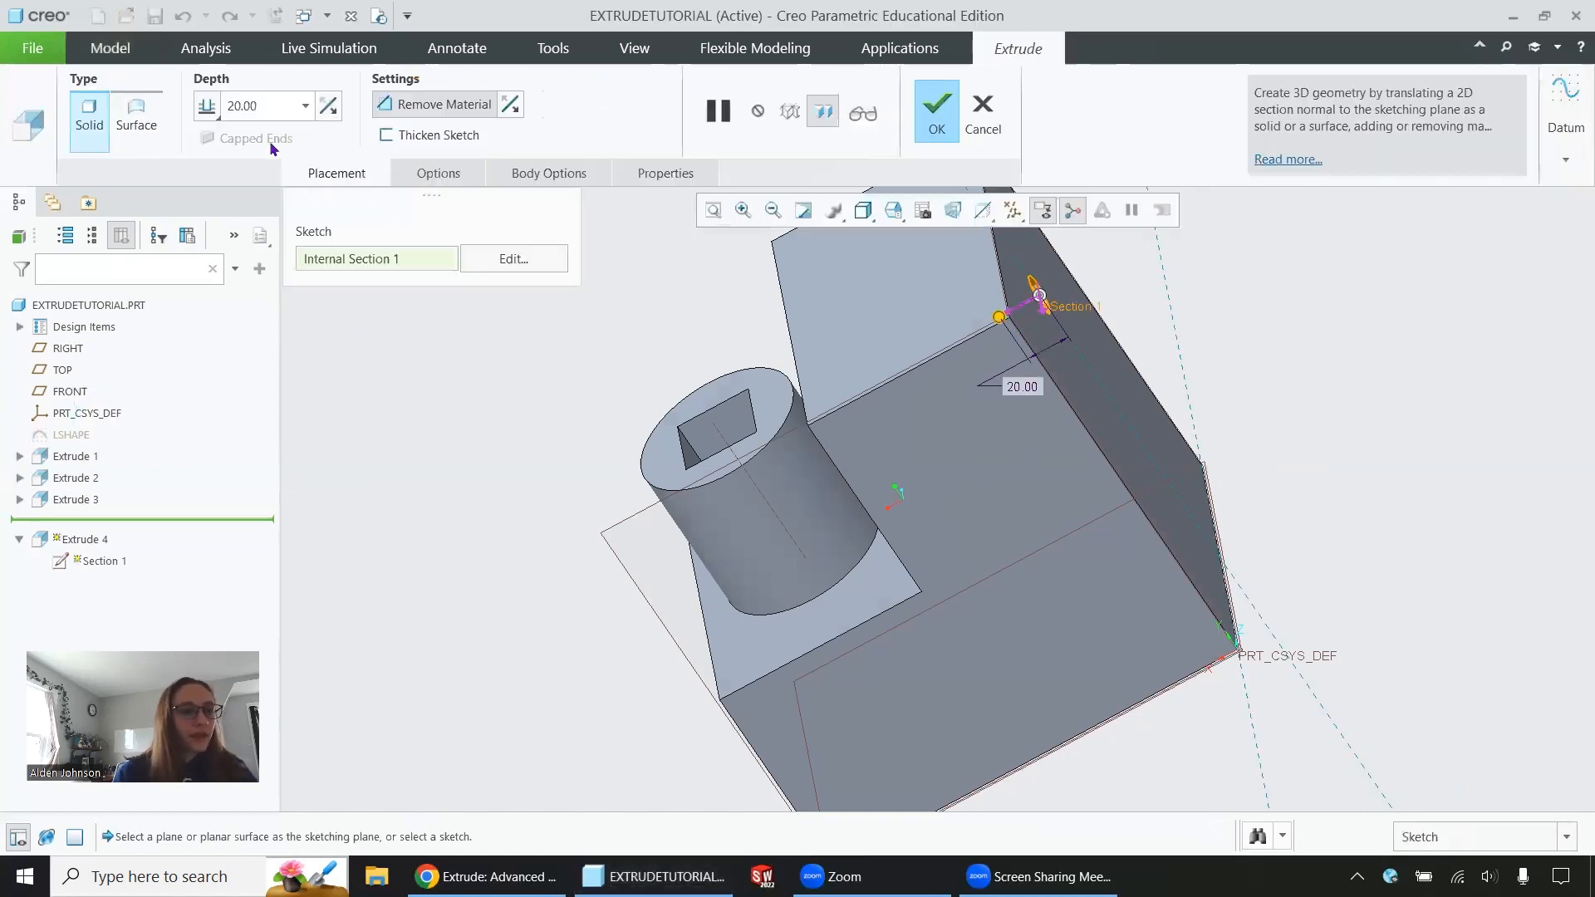
pyautogui.click(207, 110)
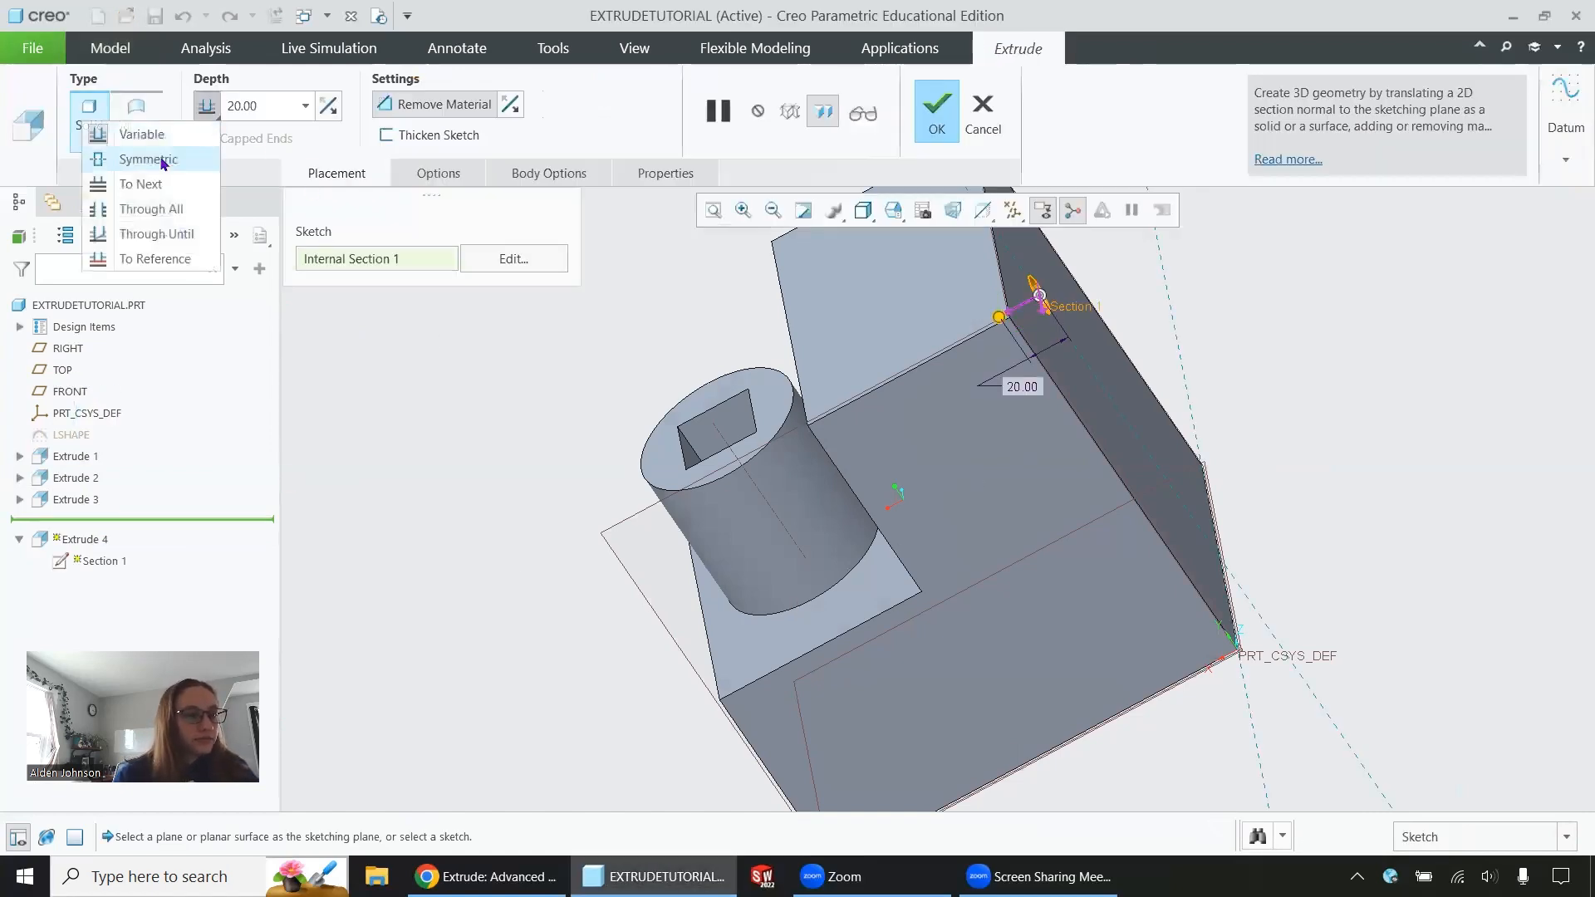
pyautogui.click(146, 208)
pyautogui.moveTo(829, 532); pyautogui.dragTo(1137, 311, button='middle')
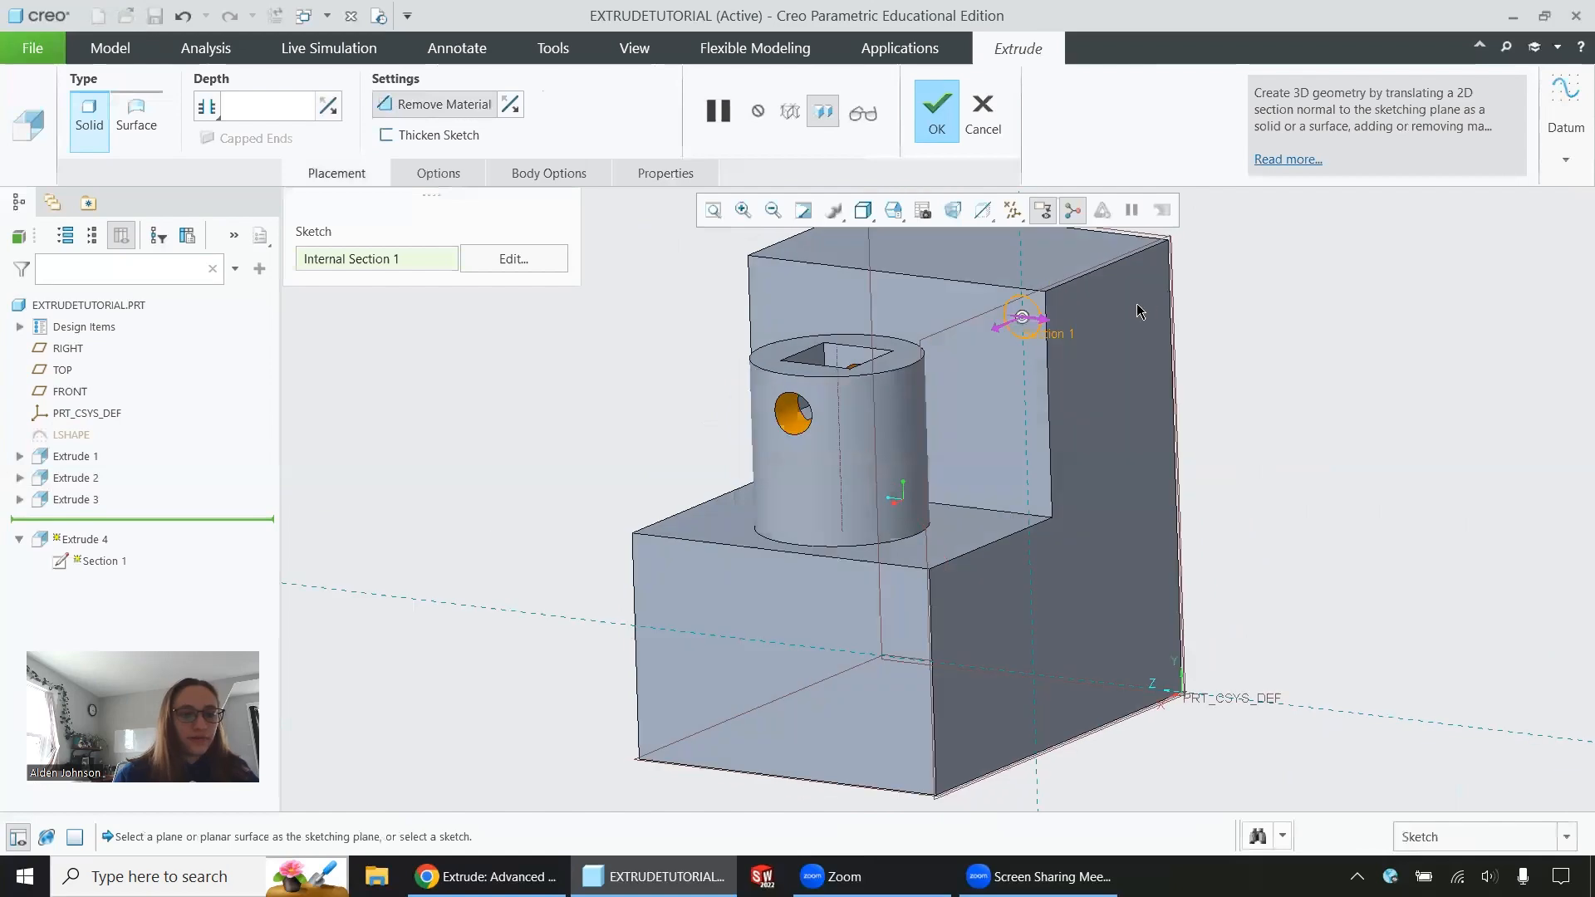
pyautogui.moveTo(1159, 454); pyautogui.dragTo(1093, 555, button='middle')
# Set the circular cut's depth to To Reference, ending at the L block's inner upright face beside the cylinder
pyautogui.click(205, 109)
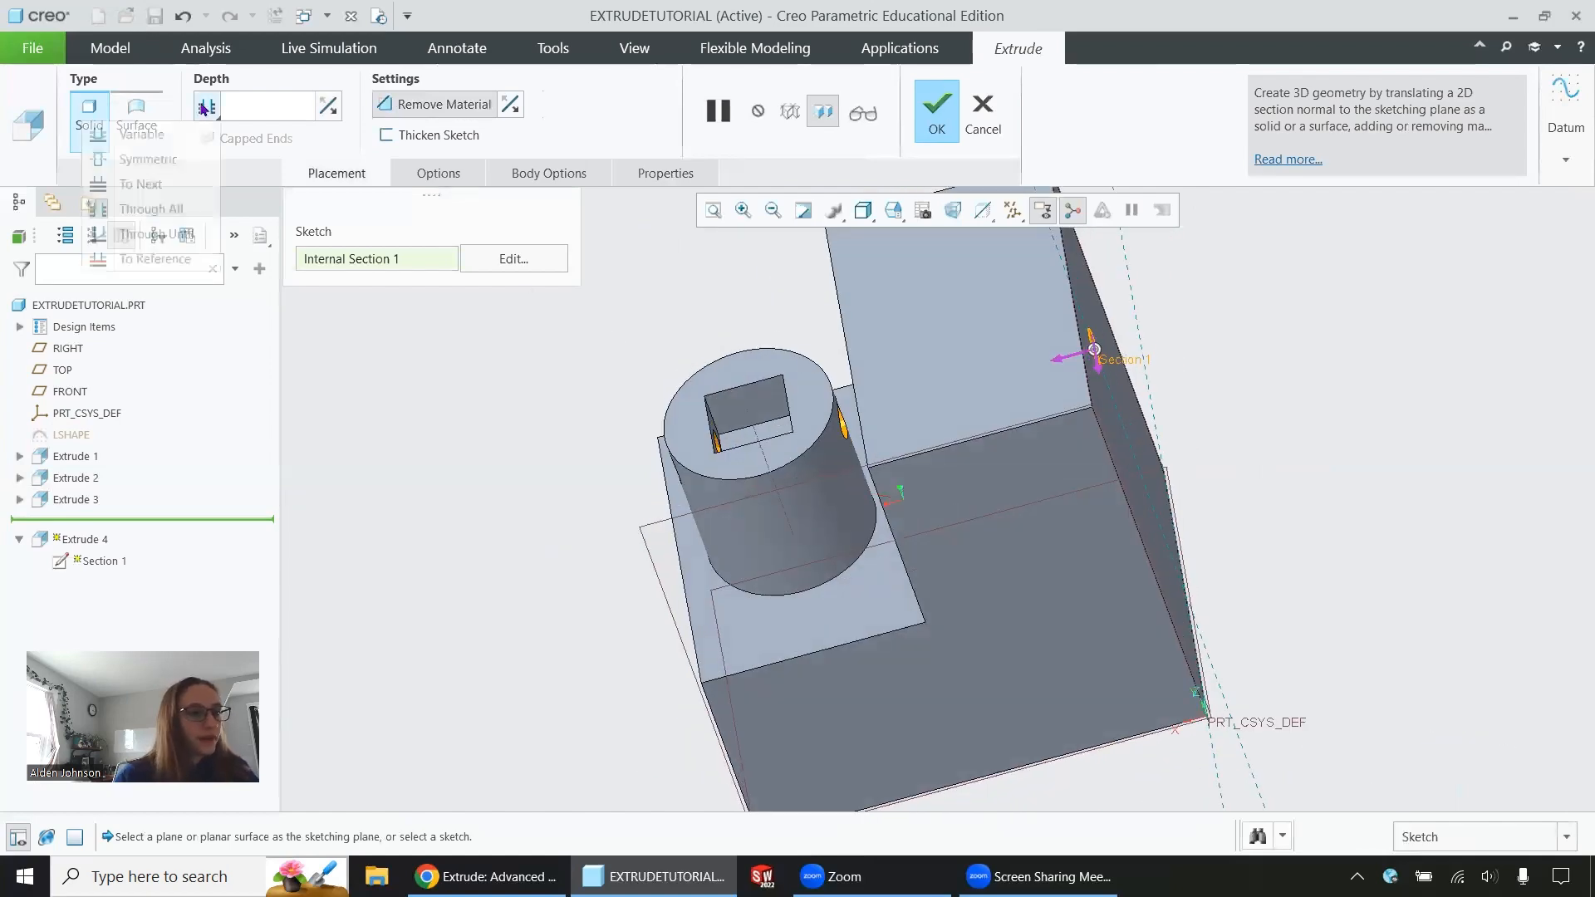
pyautogui.click(158, 258)
pyautogui.moveTo(804, 477); pyautogui.dragTo(930, 372, button='middle')
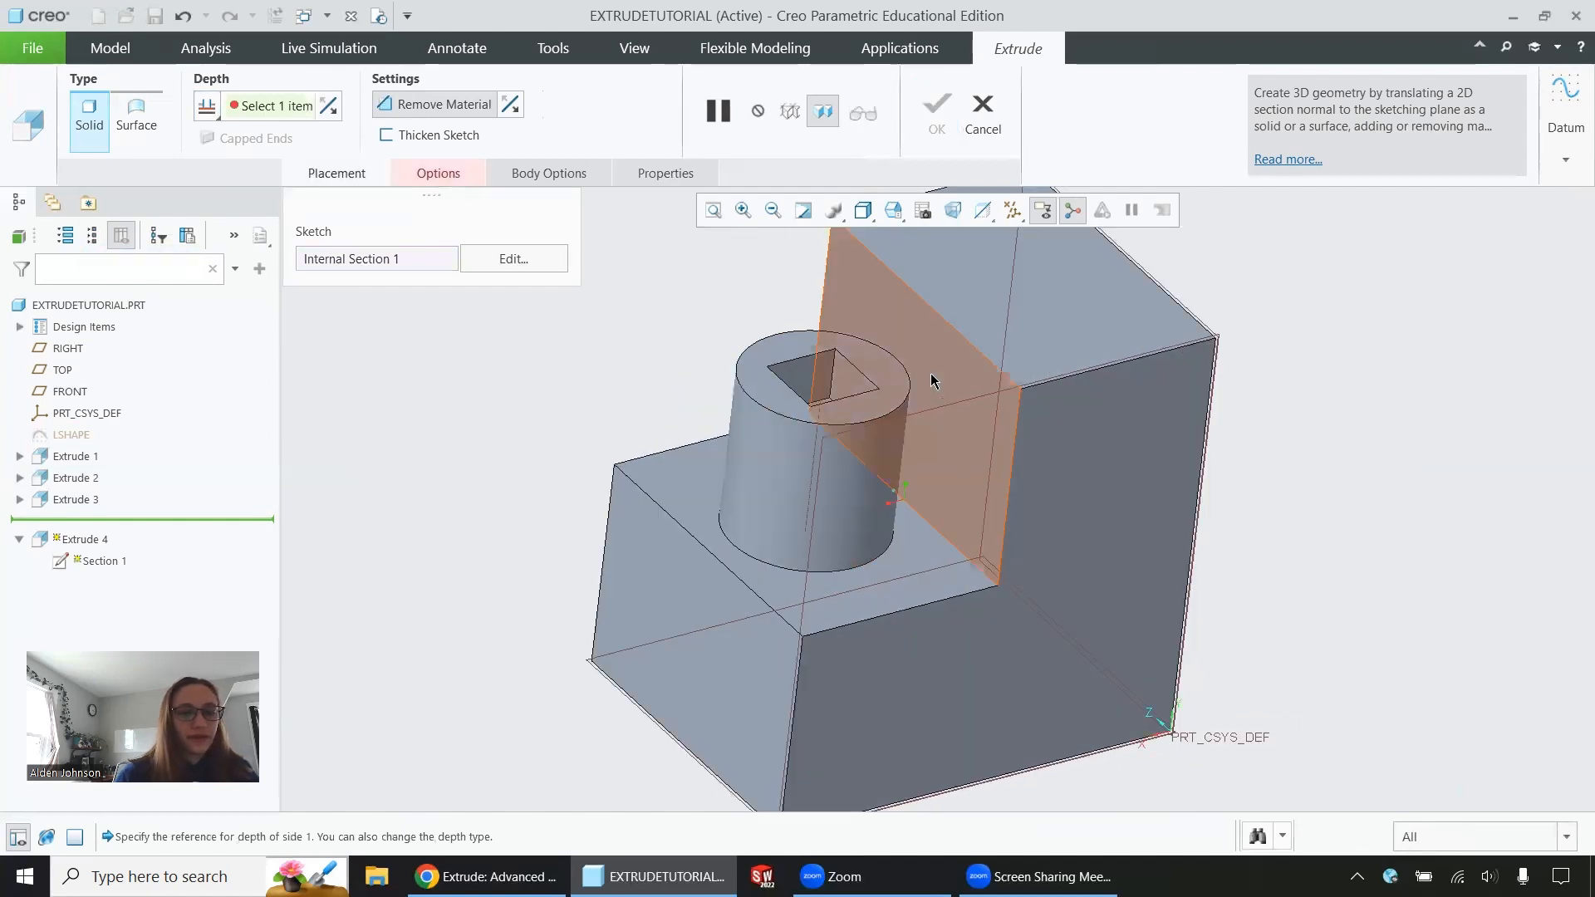
pyautogui.click(956, 377)
pyautogui.moveTo(1206, 370); pyautogui.dragTo(1099, 397, button='middle')
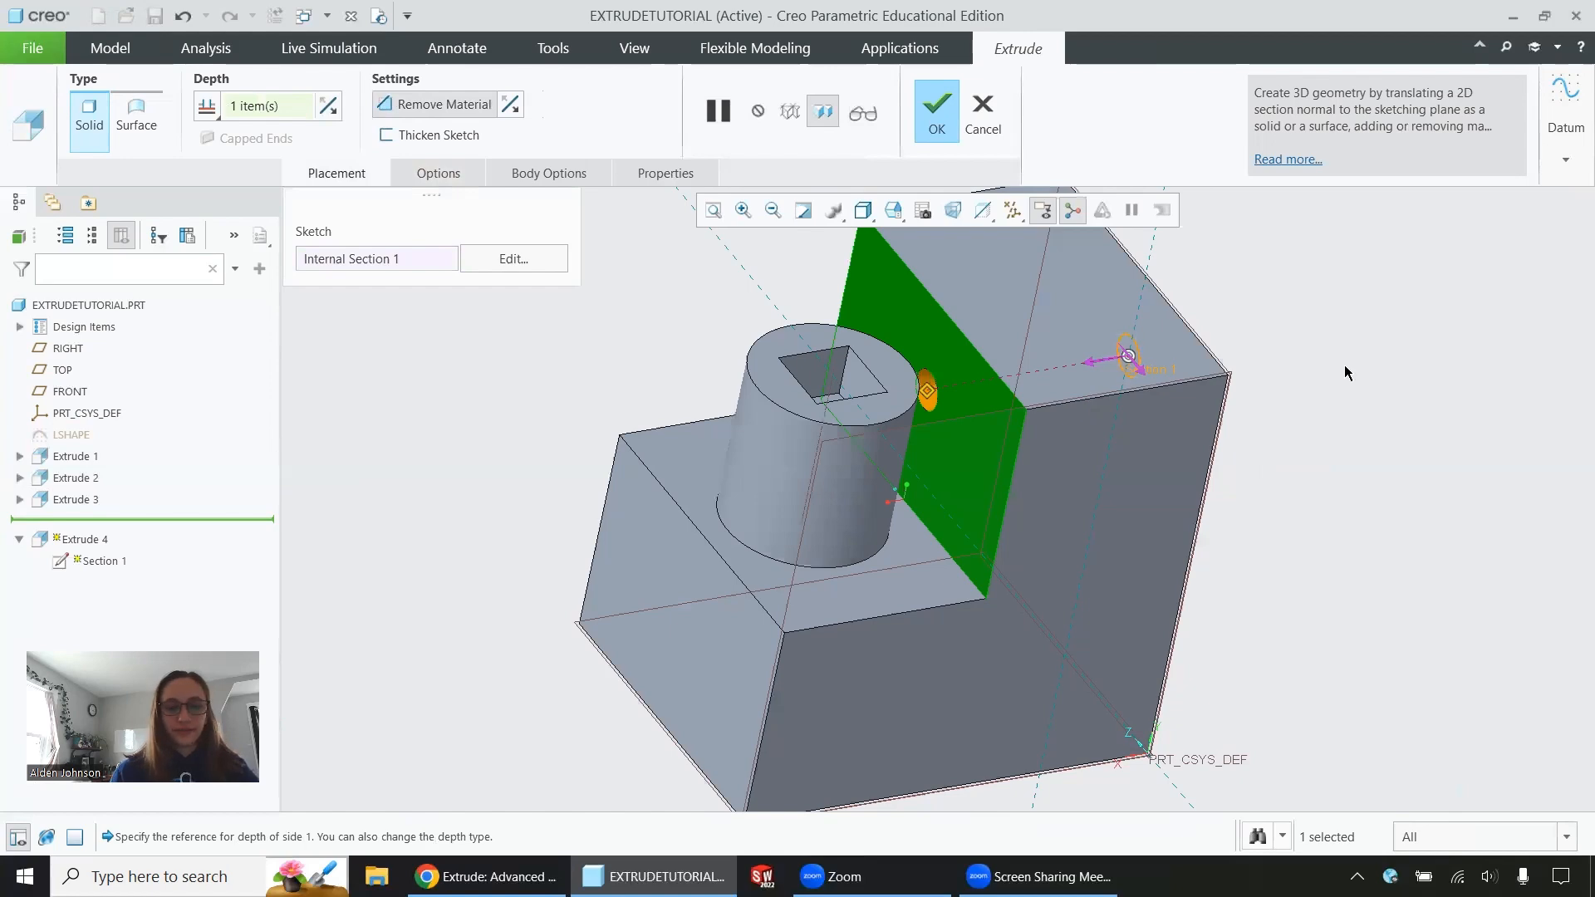
pyautogui.moveTo(1344, 367); pyautogui.dragTo(1320, 367, button='middle')
# Try ending the circular cut at the square pocket's near wall, its far wall, and the cylinder's outer surface
pyautogui.moveTo(995, 400); pyautogui.dragTo(787, 557, button='middle')
pyautogui.click(885, 376)
pyautogui.scroll(2, 733, 550)
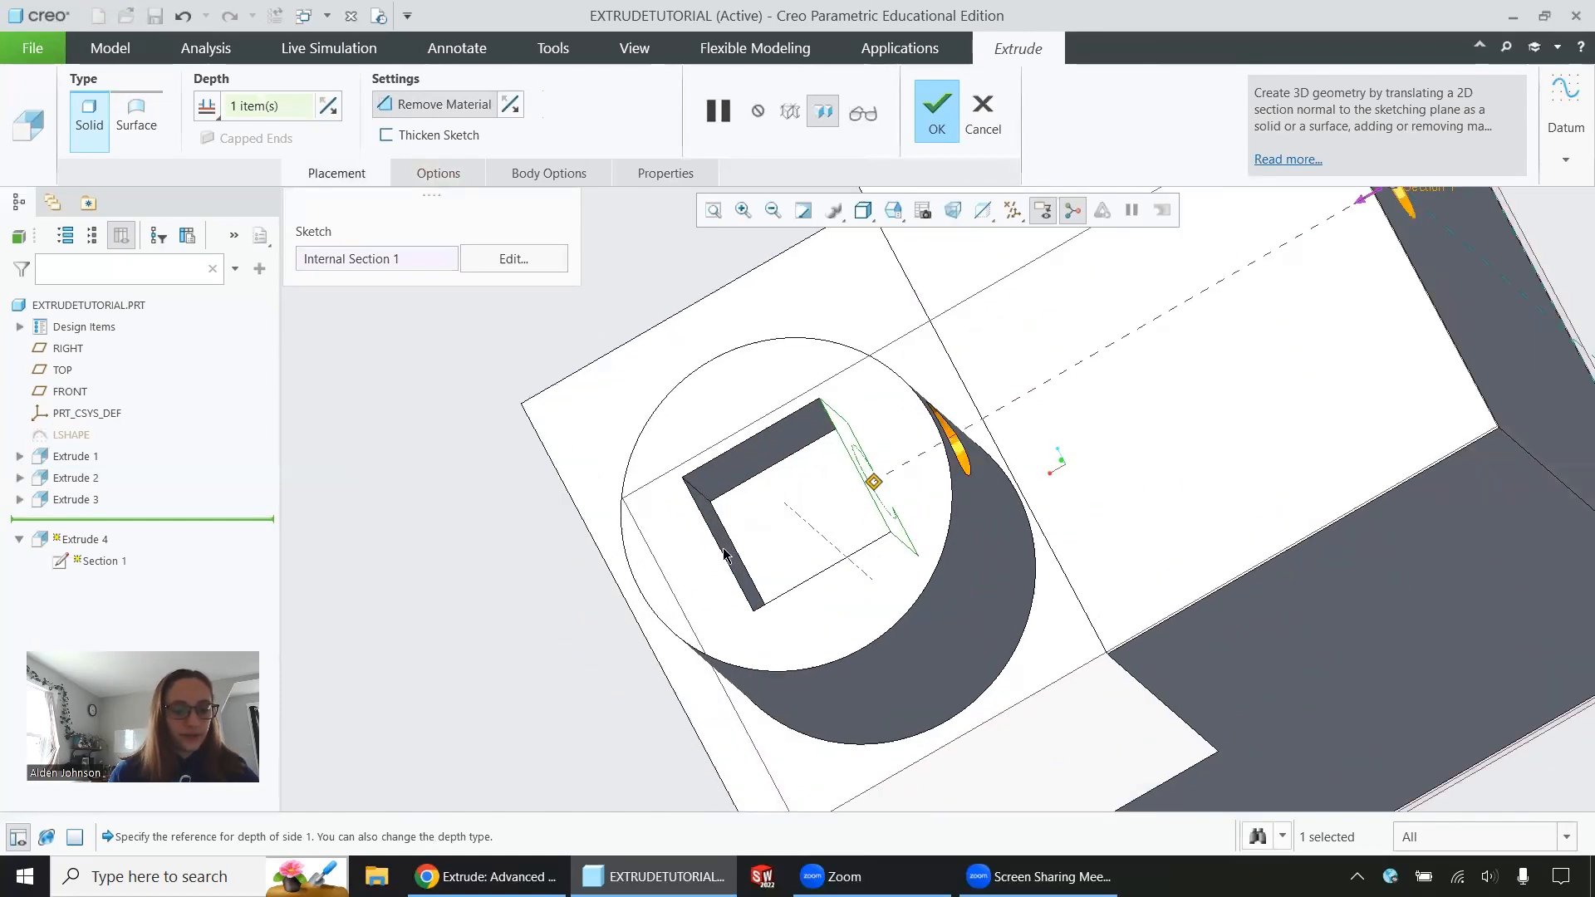
pyautogui.moveTo(735, 563); pyautogui.dragTo(819, 471, button='middle')
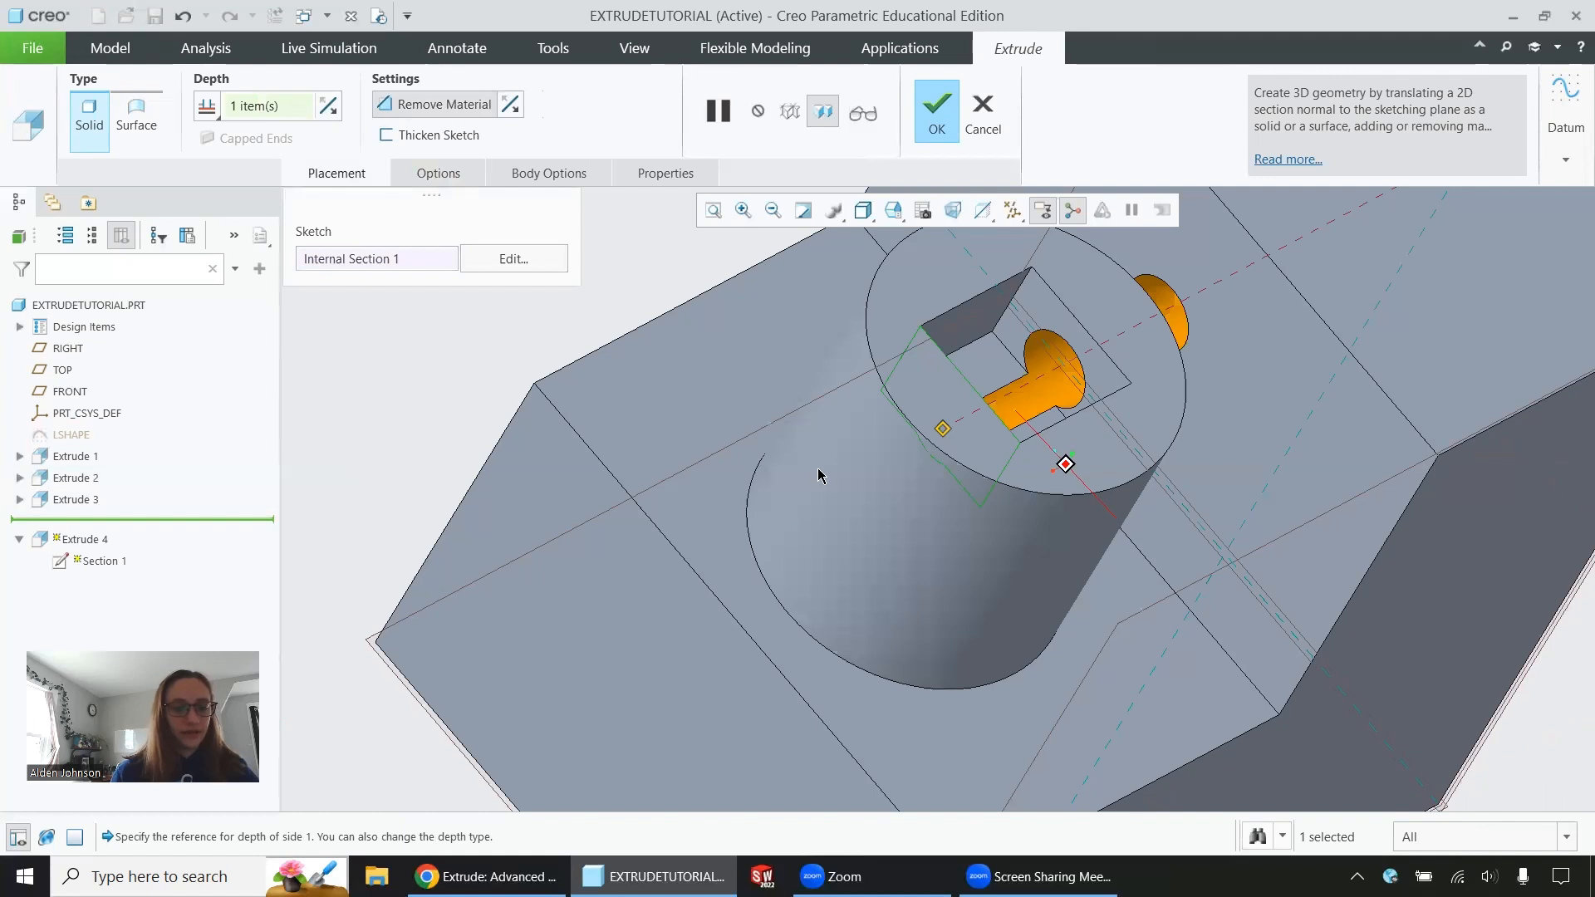
pyautogui.click(821, 476)
# Reselect the L block's inner upright face as the circular cut's depth reference and complete the feature
pyautogui.click(207, 108)
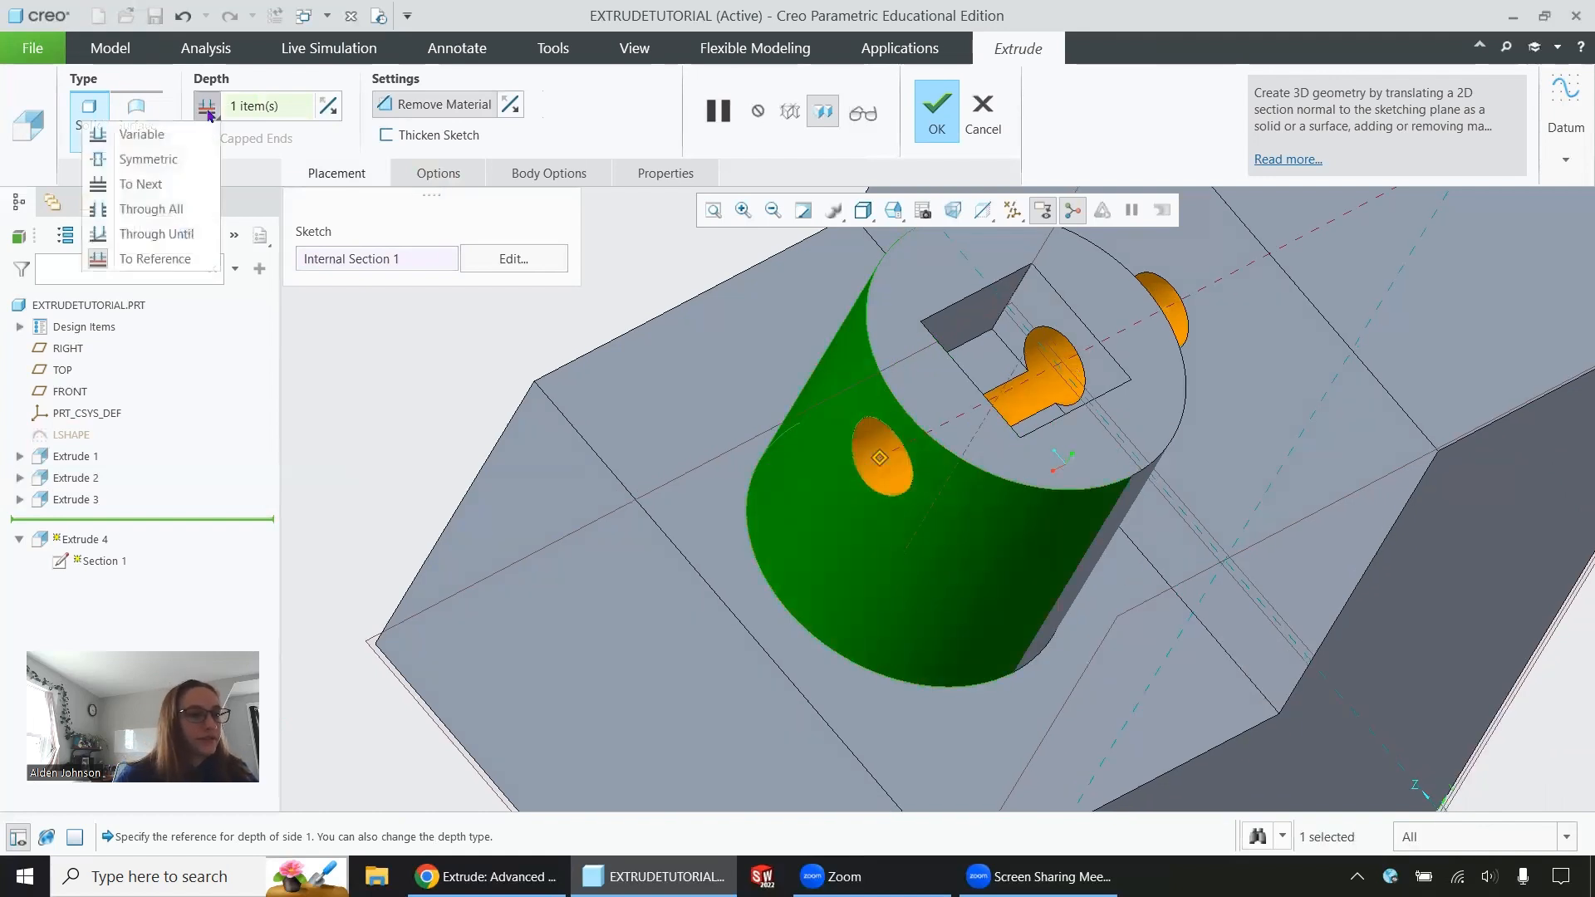
pyautogui.click(1186, 384)
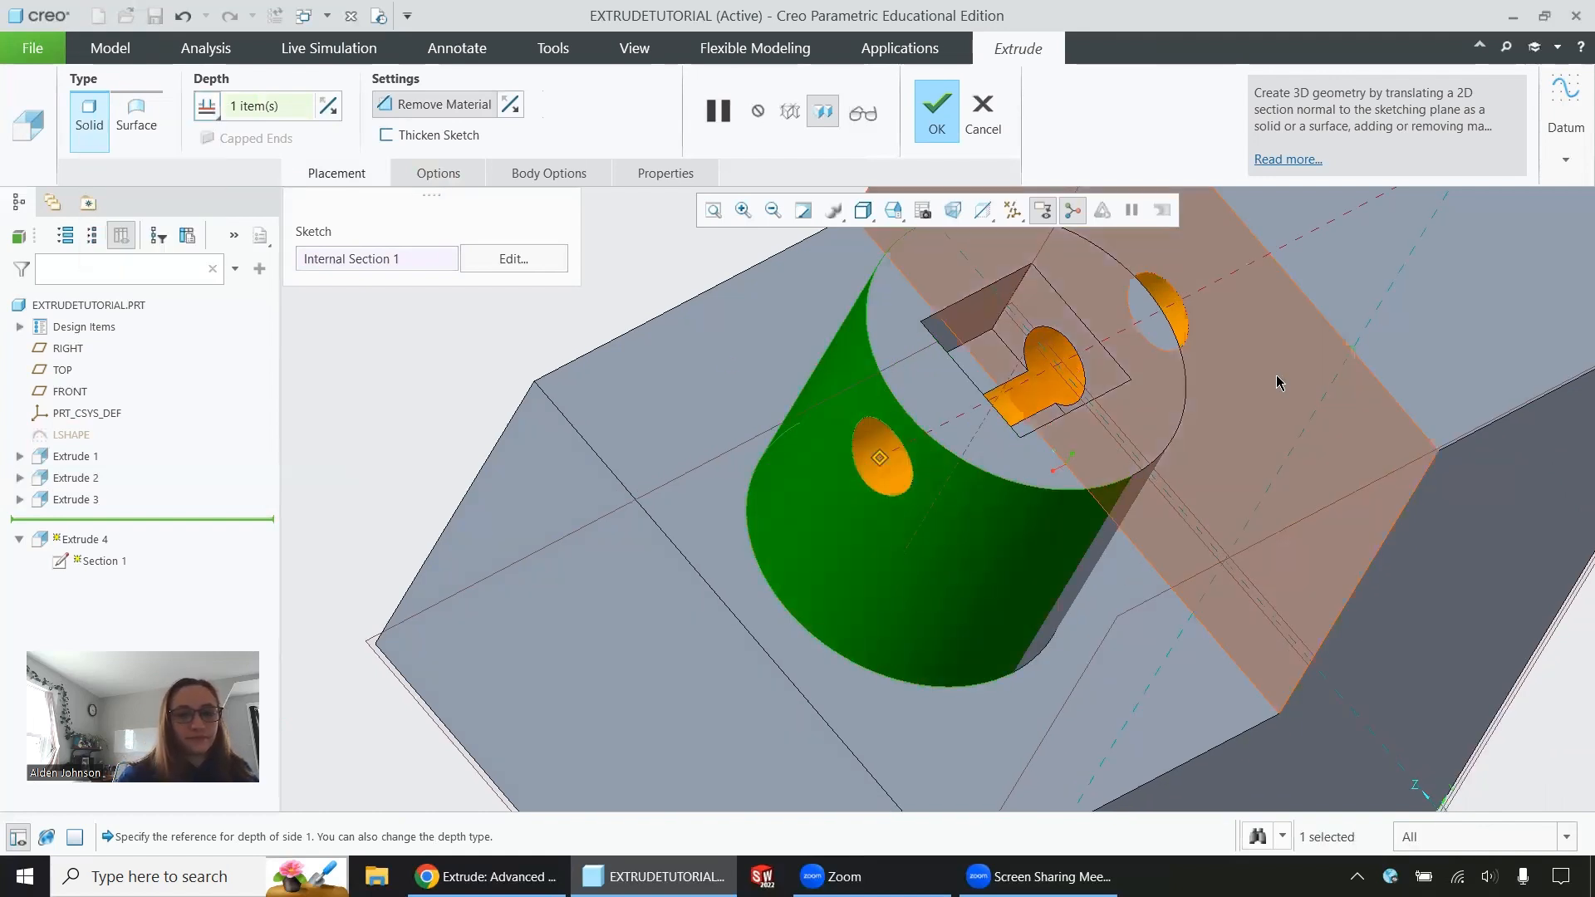
pyautogui.moveTo(1107, 444); pyautogui.dragTo(1077, 427, button='middle')
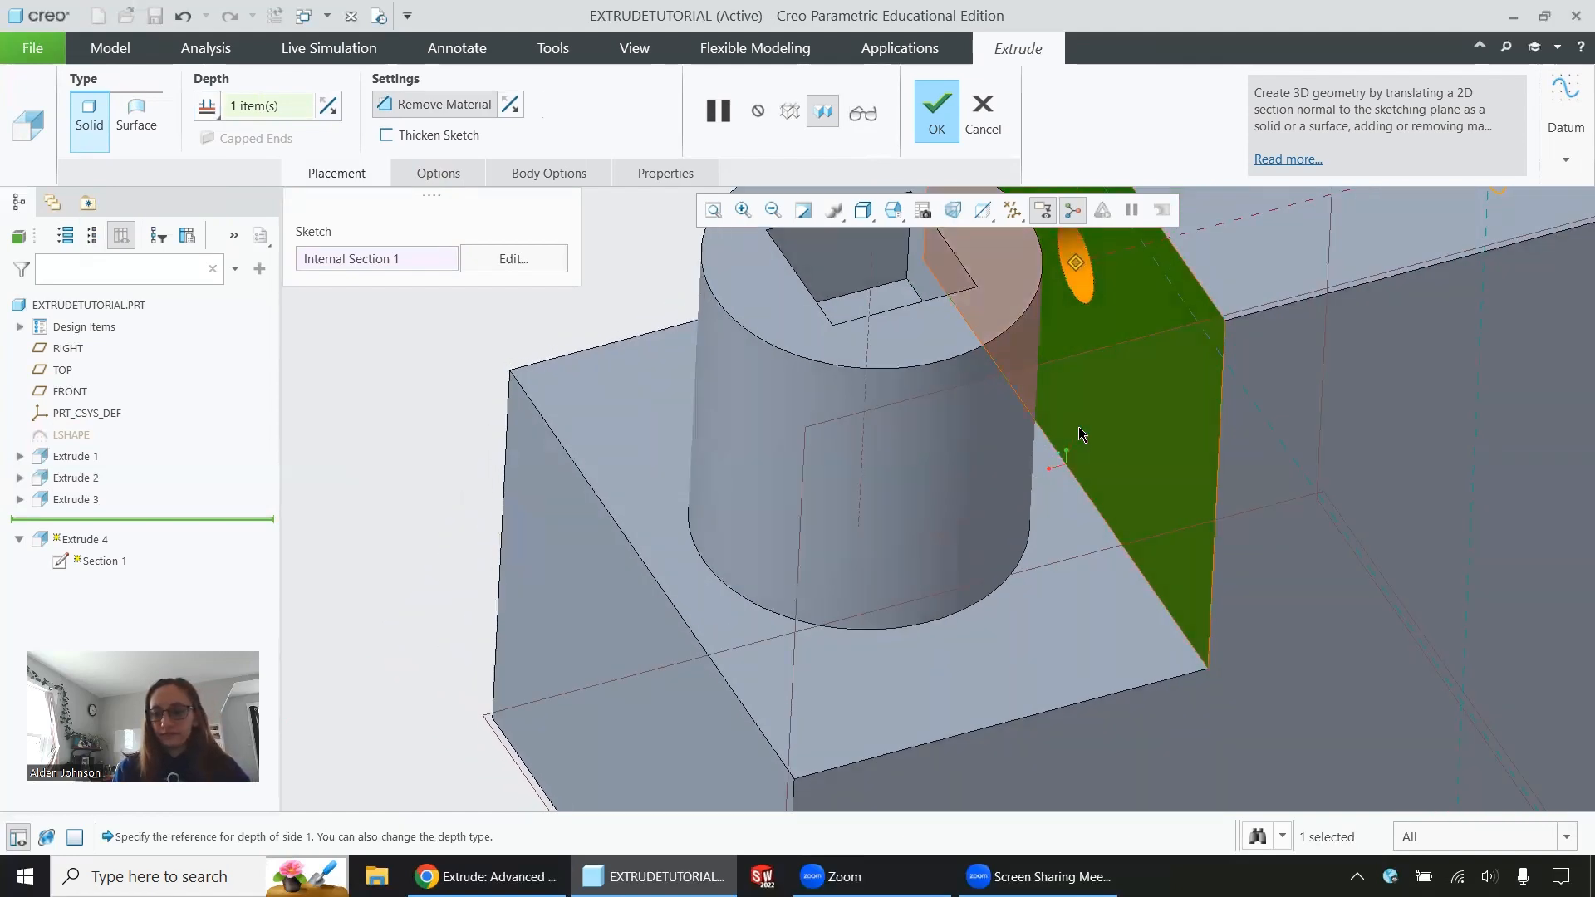
pyautogui.click(955, 123)
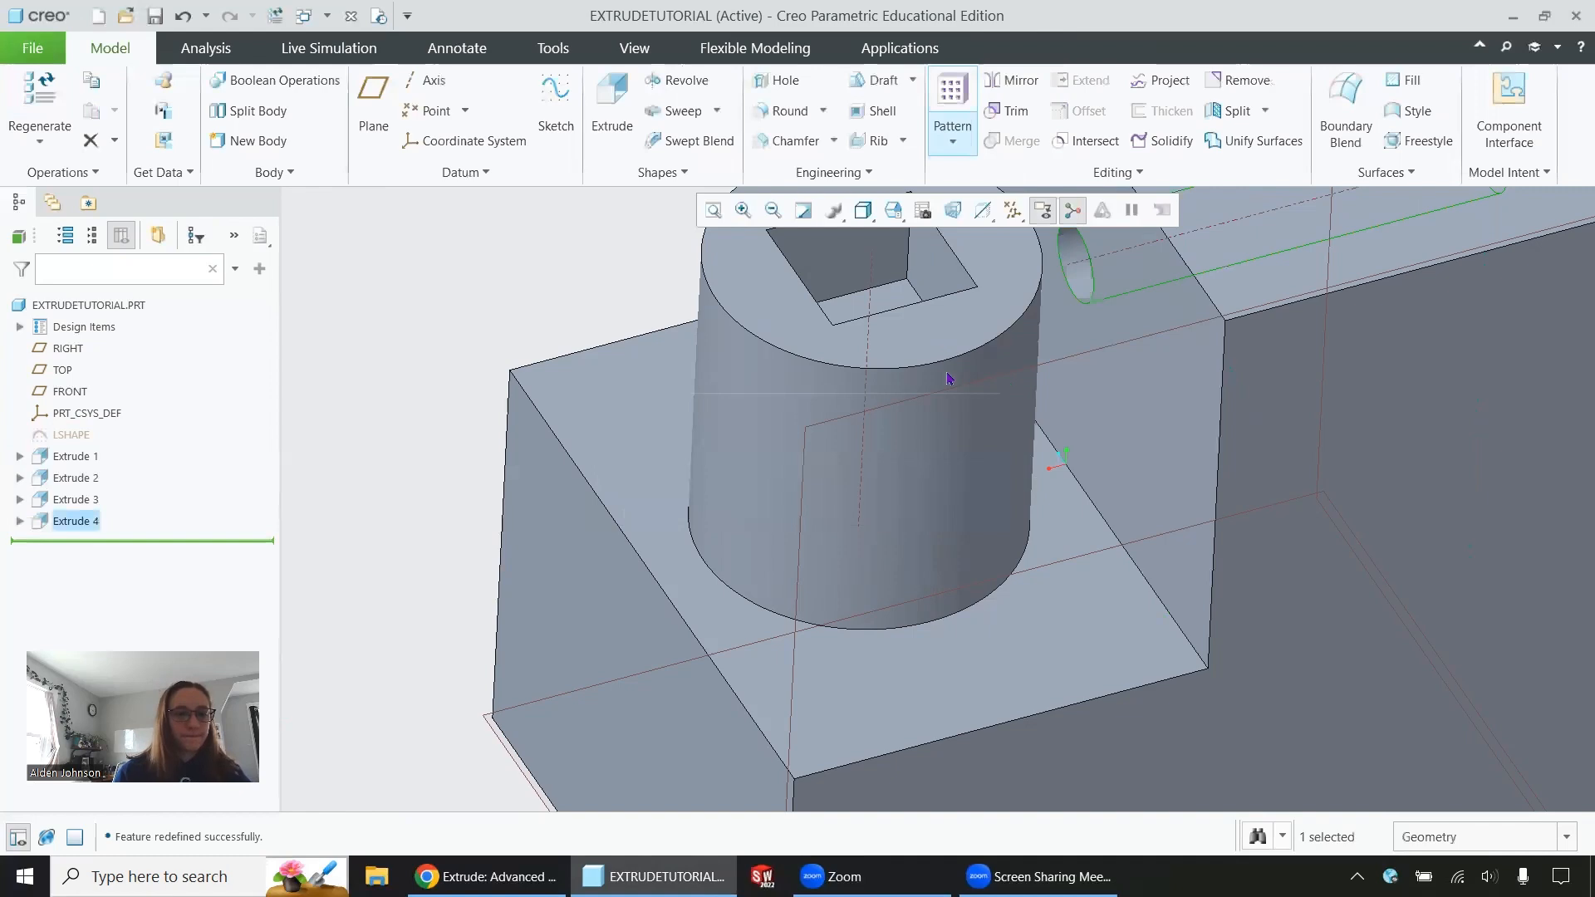
# Start an extrusion on the L block's inner upright face and sketch a rectangle about 26 by 15.5, centred on the cylinder's axis near its base
pyautogui.scroll(-3, 496, 376)
pyautogui.moveTo(496, 377); pyautogui.dragTo(940, 478, button='middle')
pyautogui.click(889, 404)
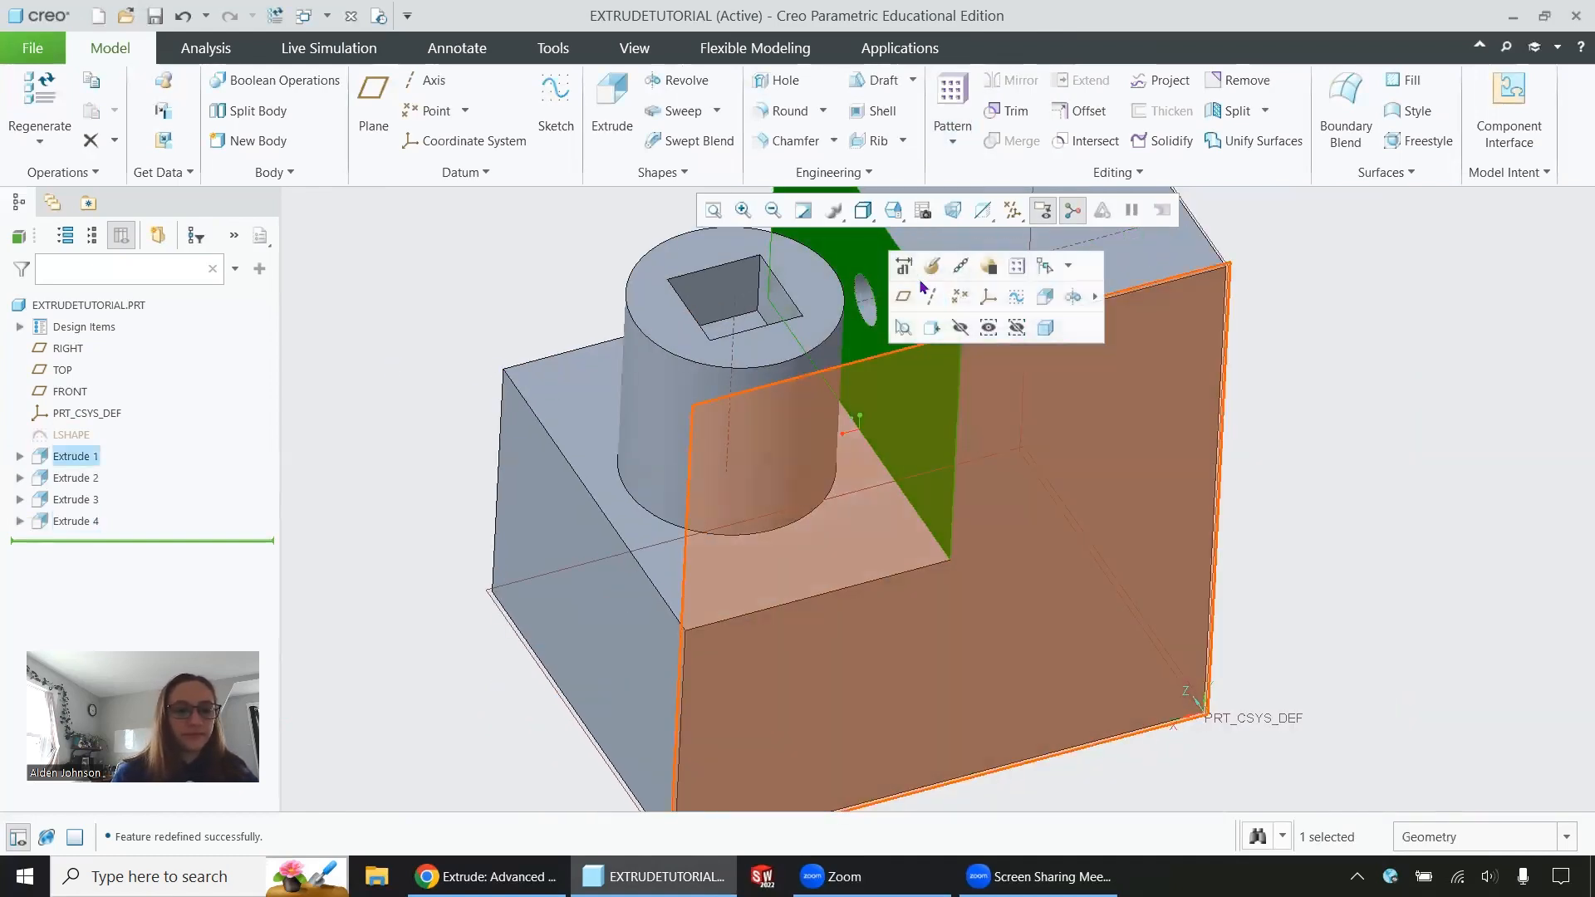
pyautogui.click(1034, 294)
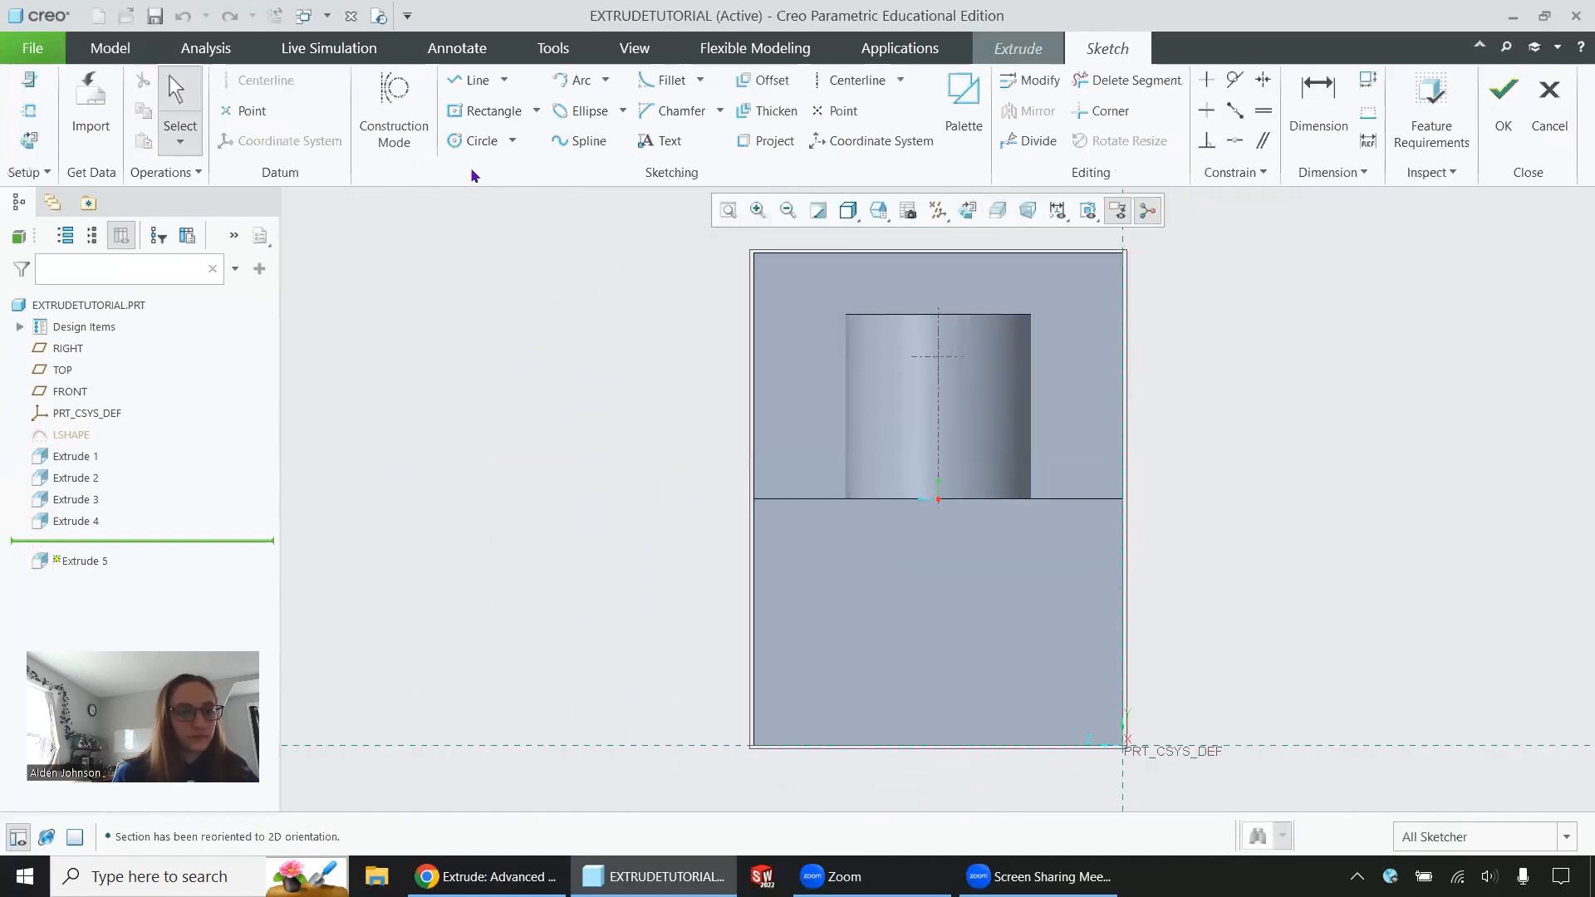
pyautogui.click(486, 110)
pyautogui.click(938, 463)
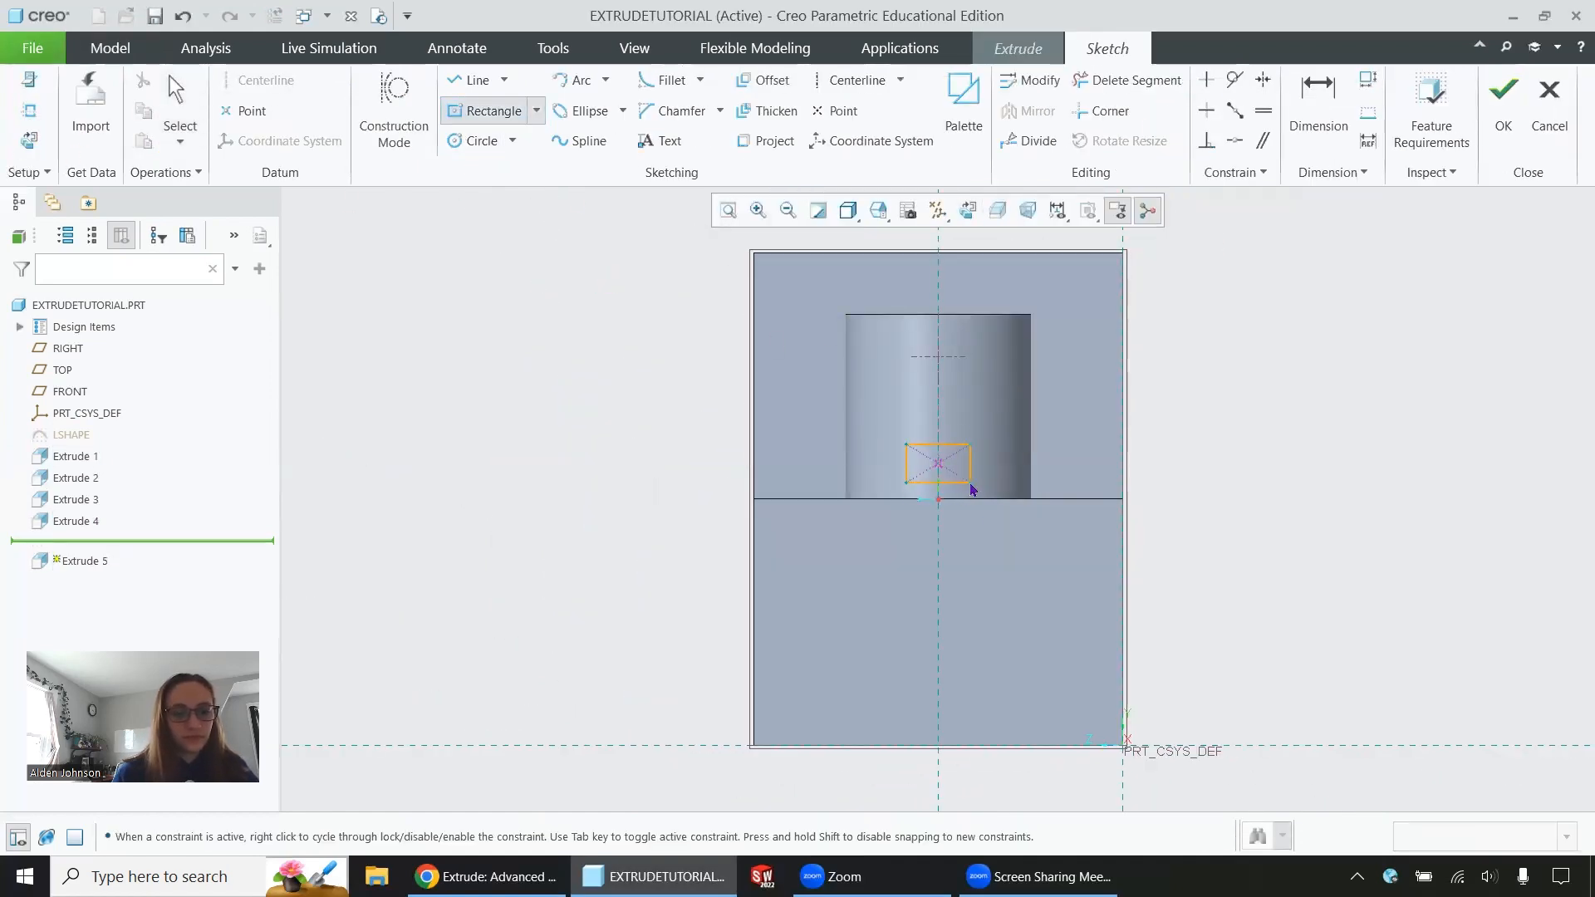
pyautogui.click(970, 483)
pyautogui.middleClick(993, 388)
pyautogui.click(993, 388)
# Set the rectangle's lower edge 100 above the bottom of the block
pyautogui.scroll(-2, 976, 445)
pyautogui.doubleClick(864, 741)
pyautogui.write('100')
pyautogui.press('Return')
# Set the rectangle's width and height to 25 each and finish the sketch
pyautogui.scroll(-4, 885, 573)
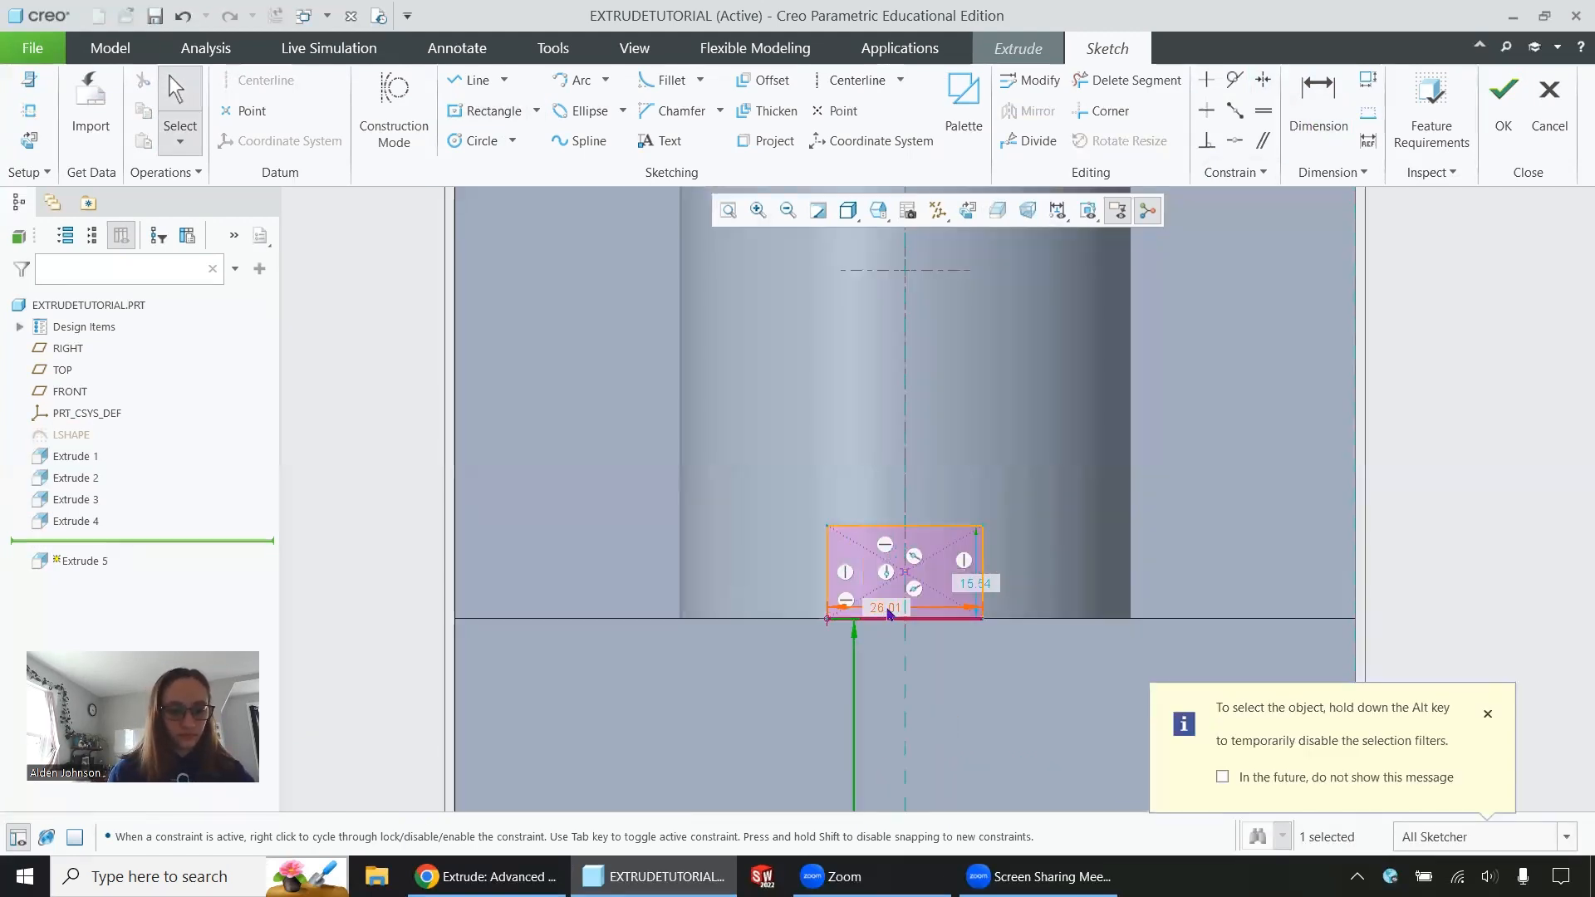
pyautogui.write('25')
pyautogui.press('Return')
pyautogui.doubleClick(966, 586)
pyautogui.write('25')
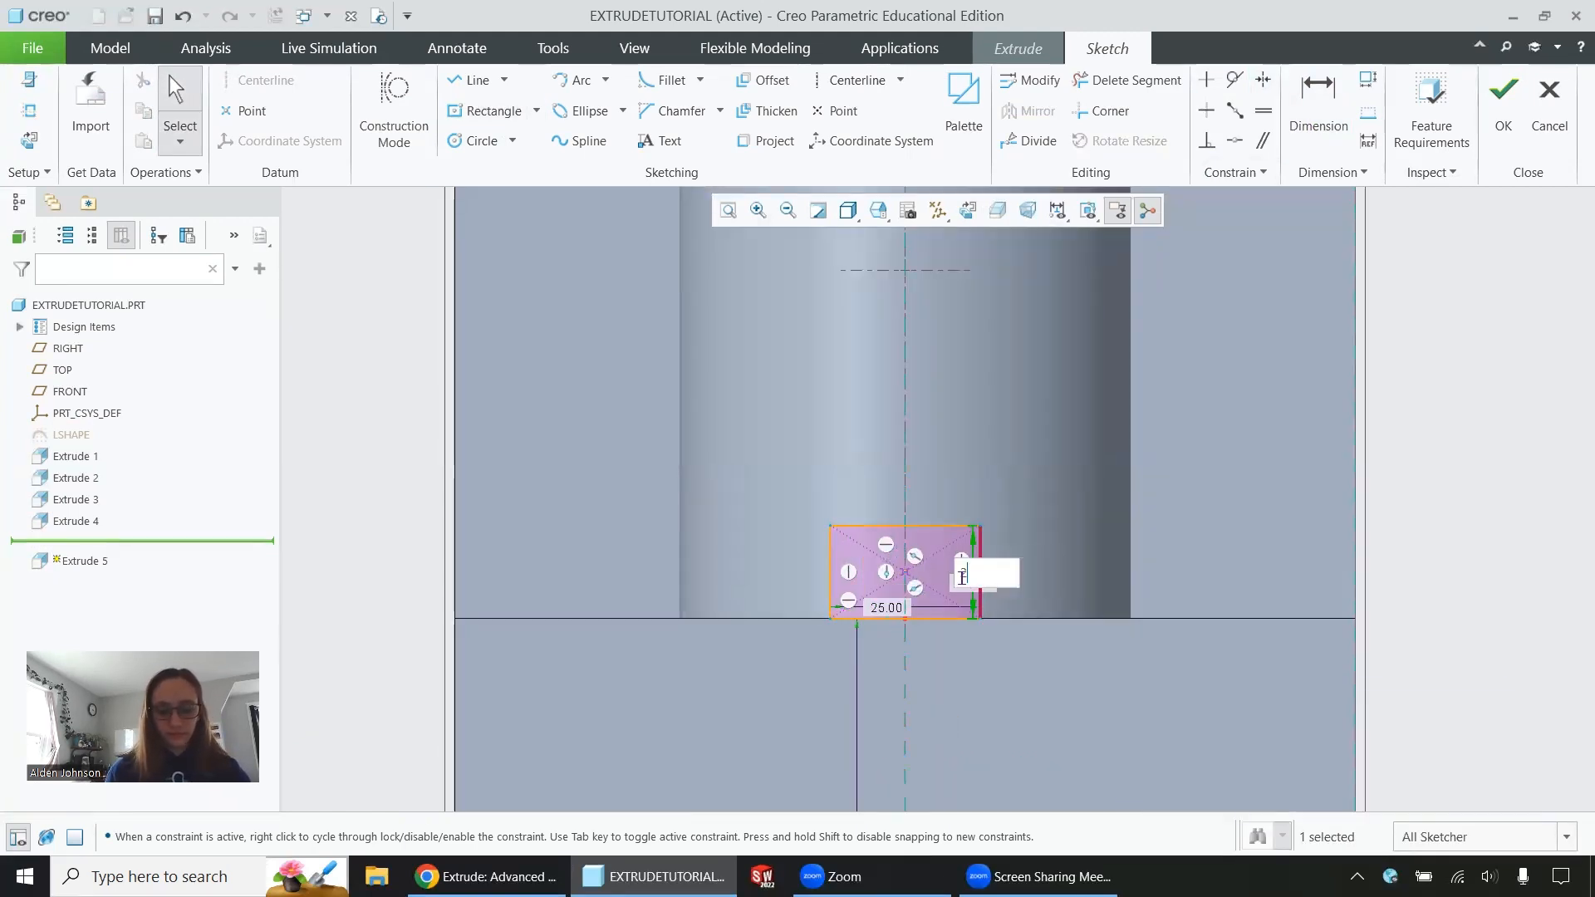
pyautogui.press('Return')
pyautogui.scroll(1, 1039, 536)
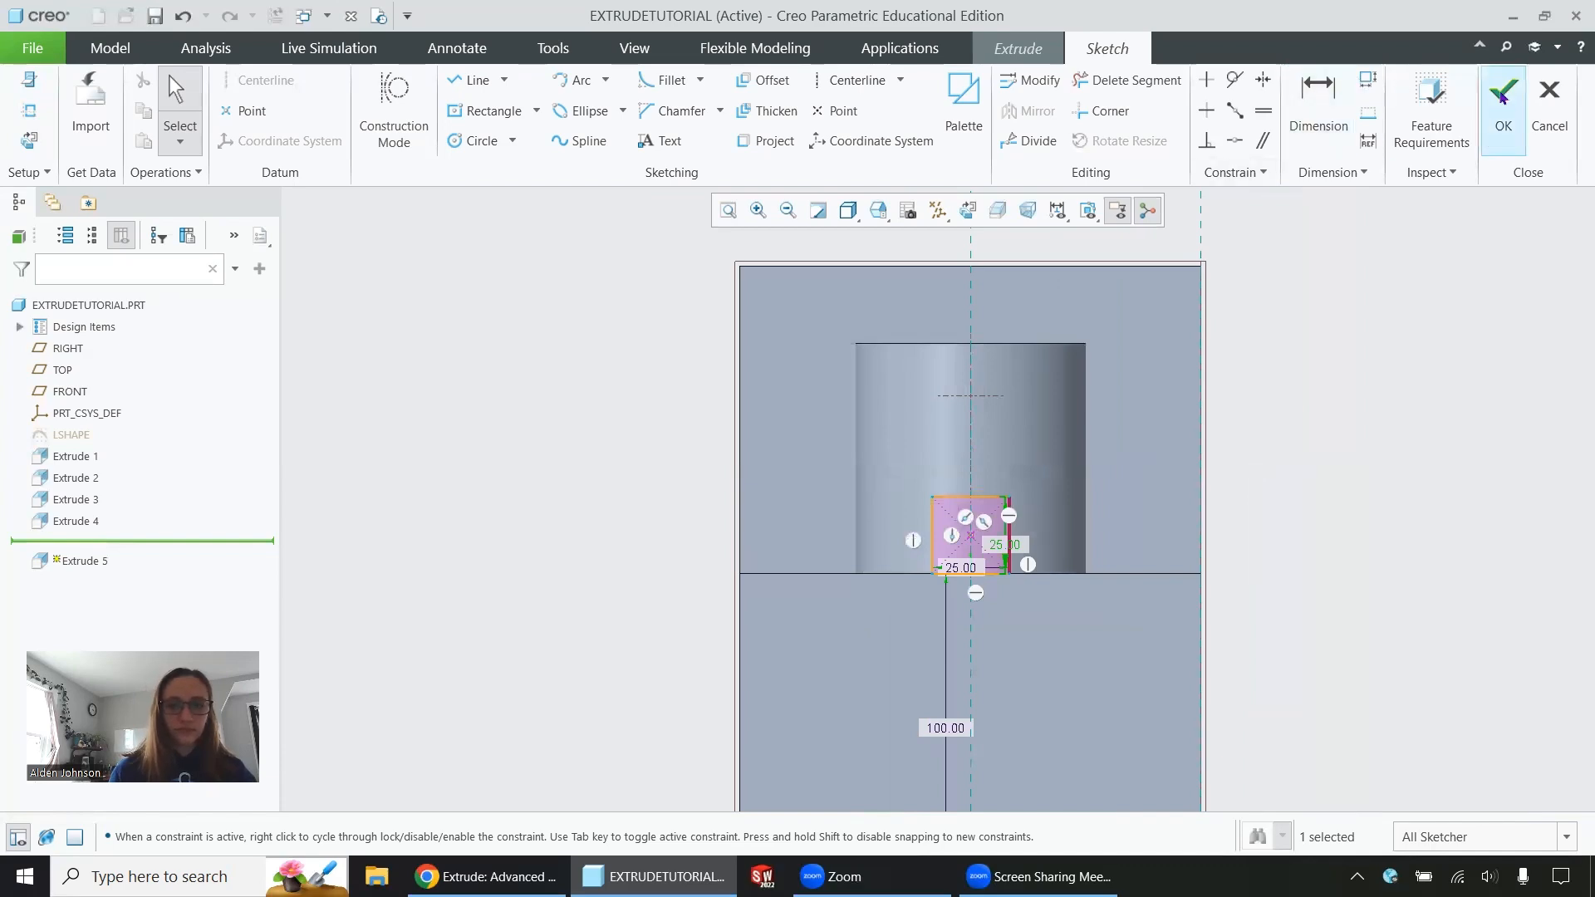
pyautogui.click(1504, 93)
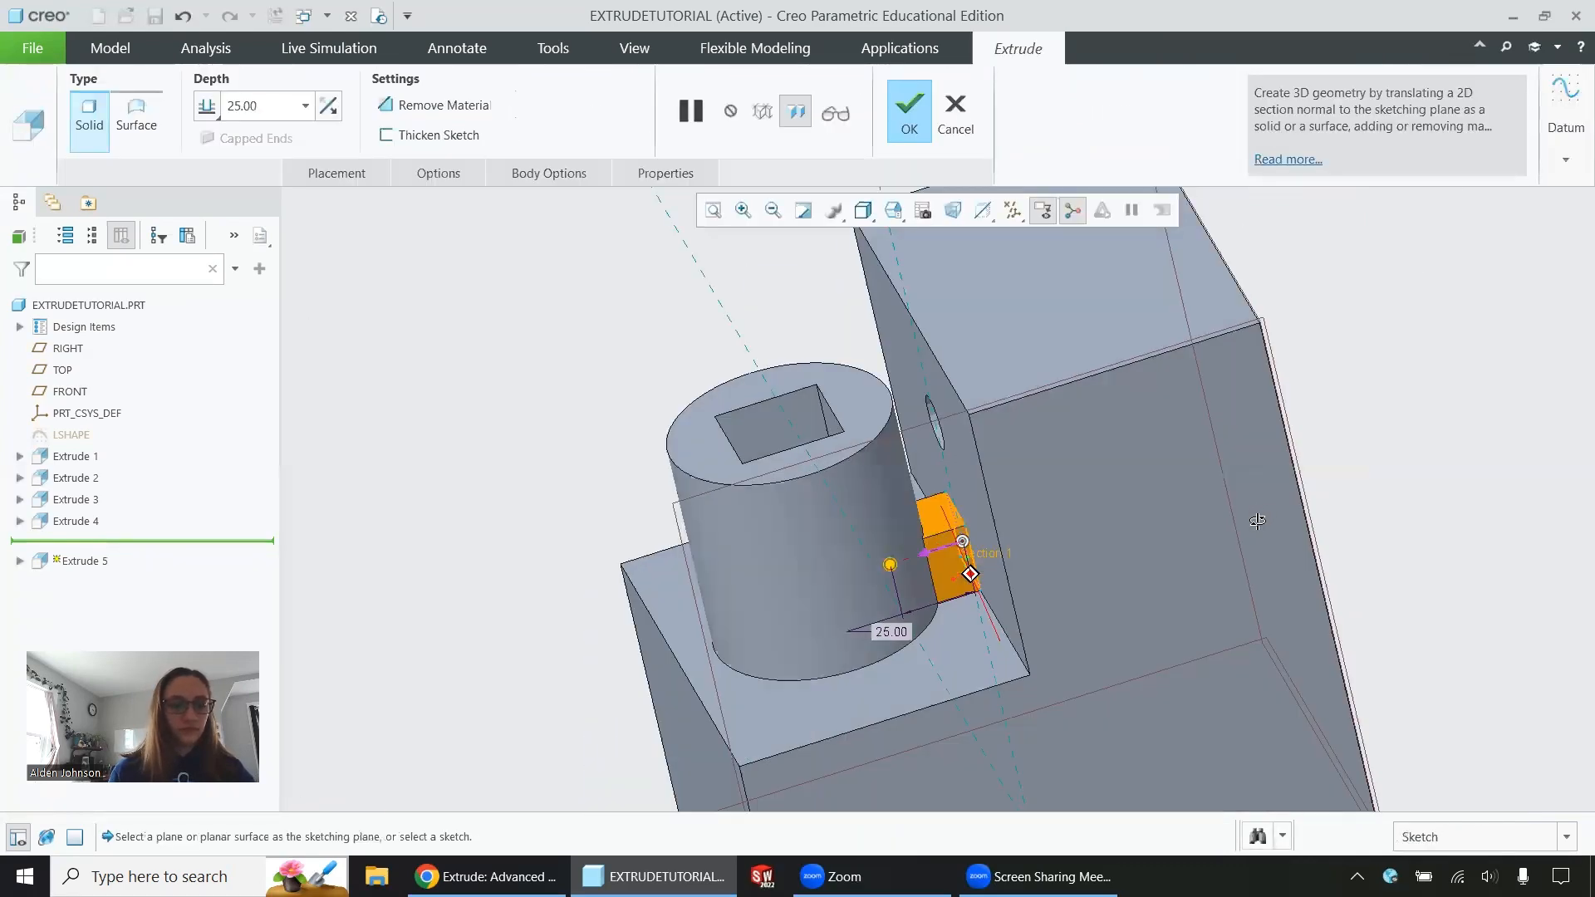
# Set the square extrusion to remove material, with its Side 1 depth set To Reference at the cylinder's far outer surface
pyautogui.click(440, 104)
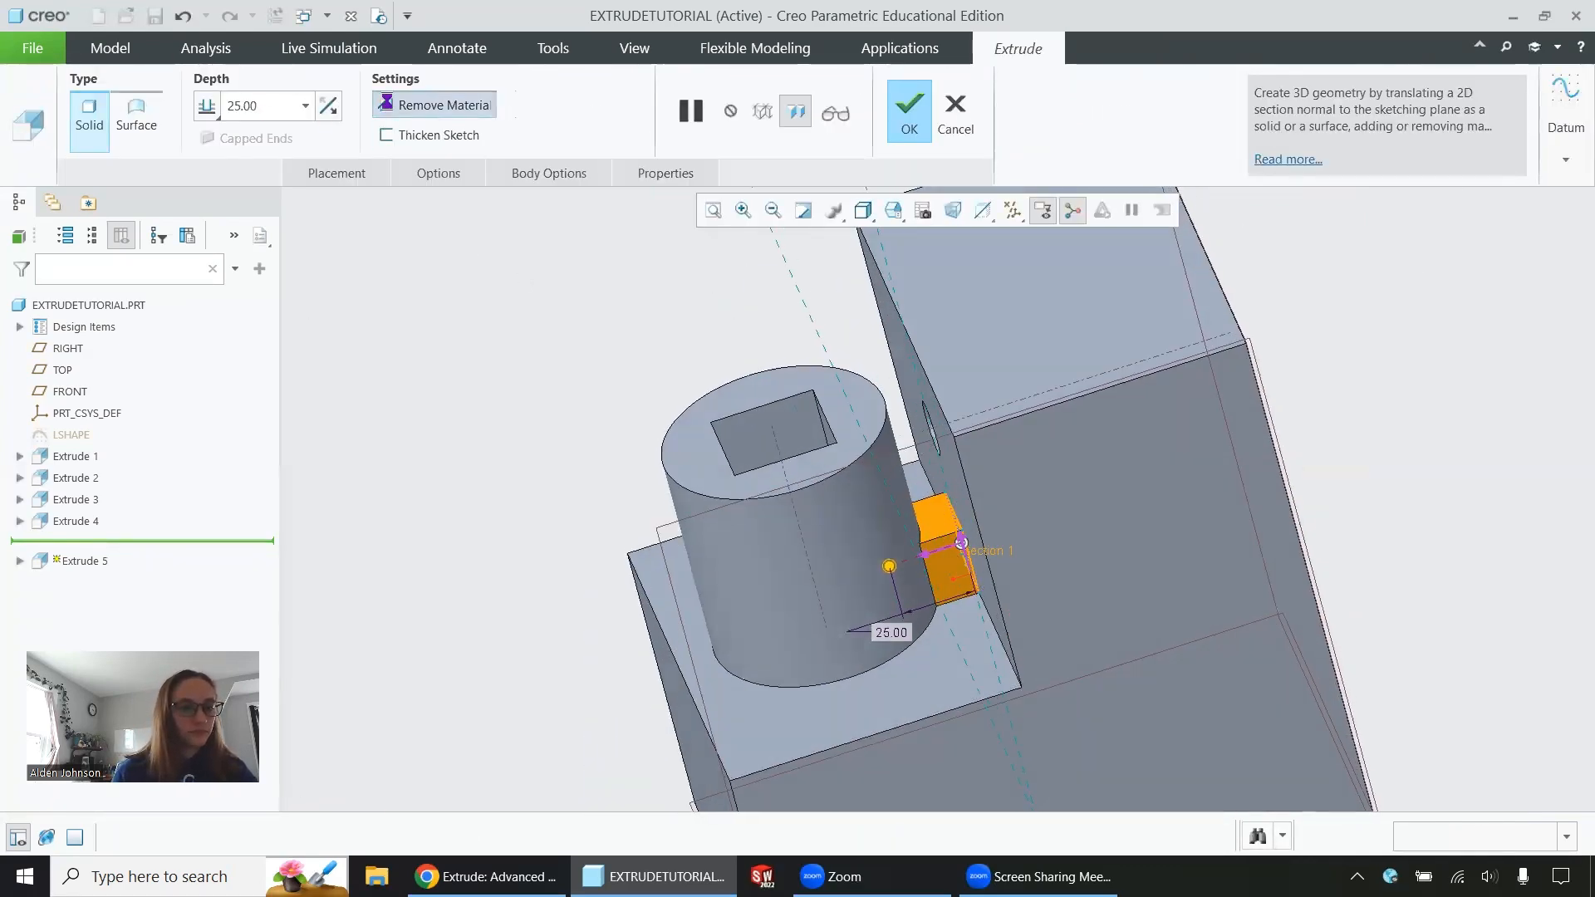
pyautogui.moveTo(933, 576); pyautogui.dragTo(991, 553, button='middle')
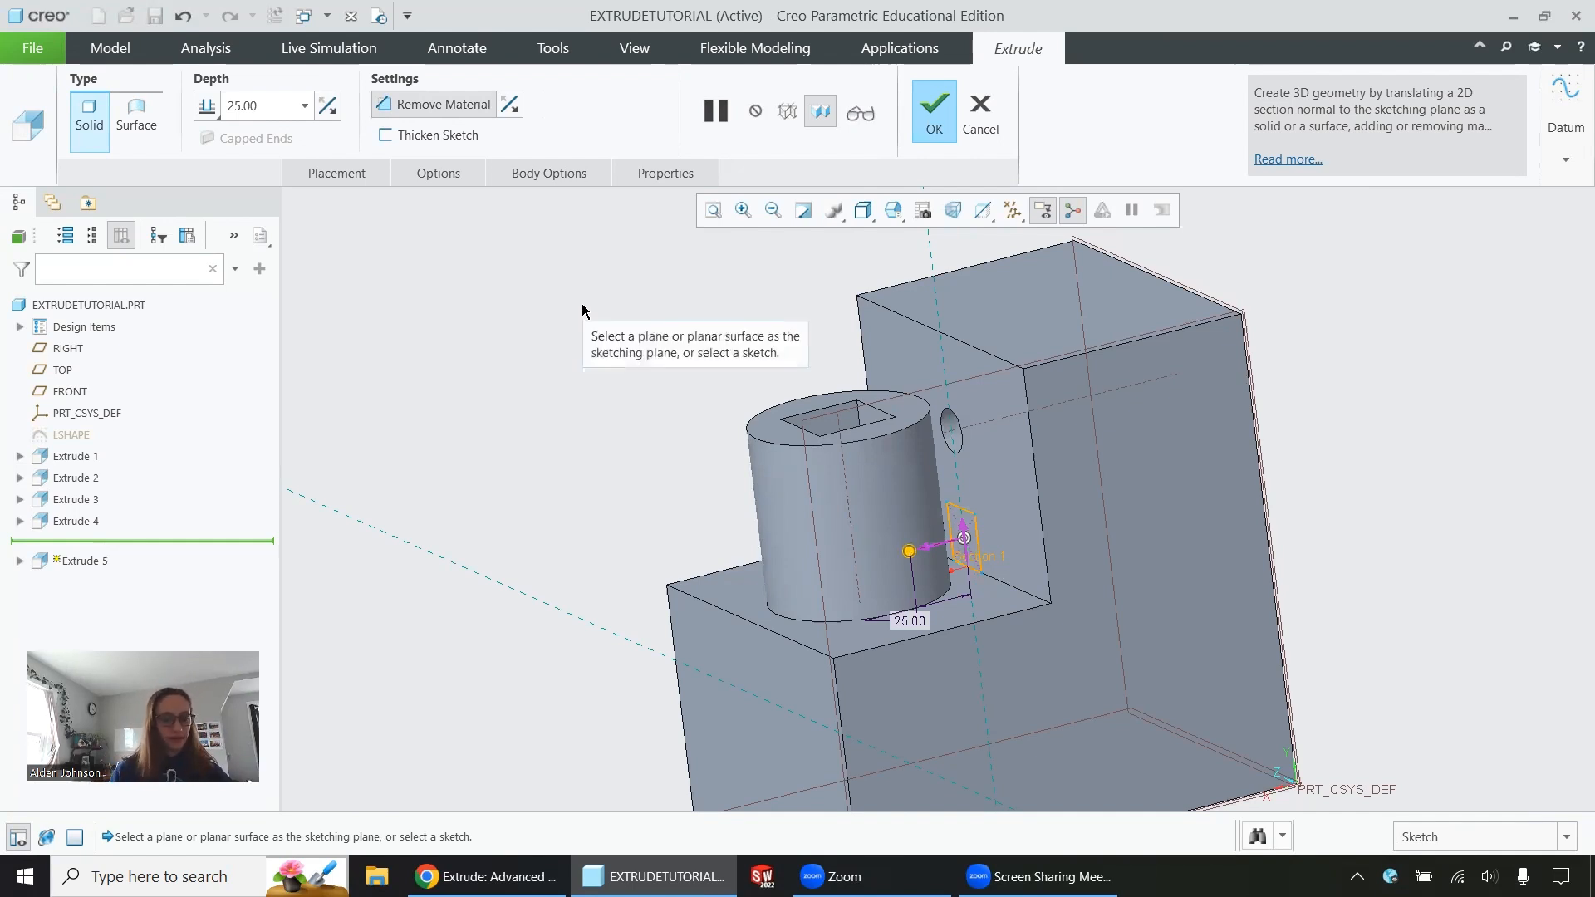
pyautogui.click(452, 176)
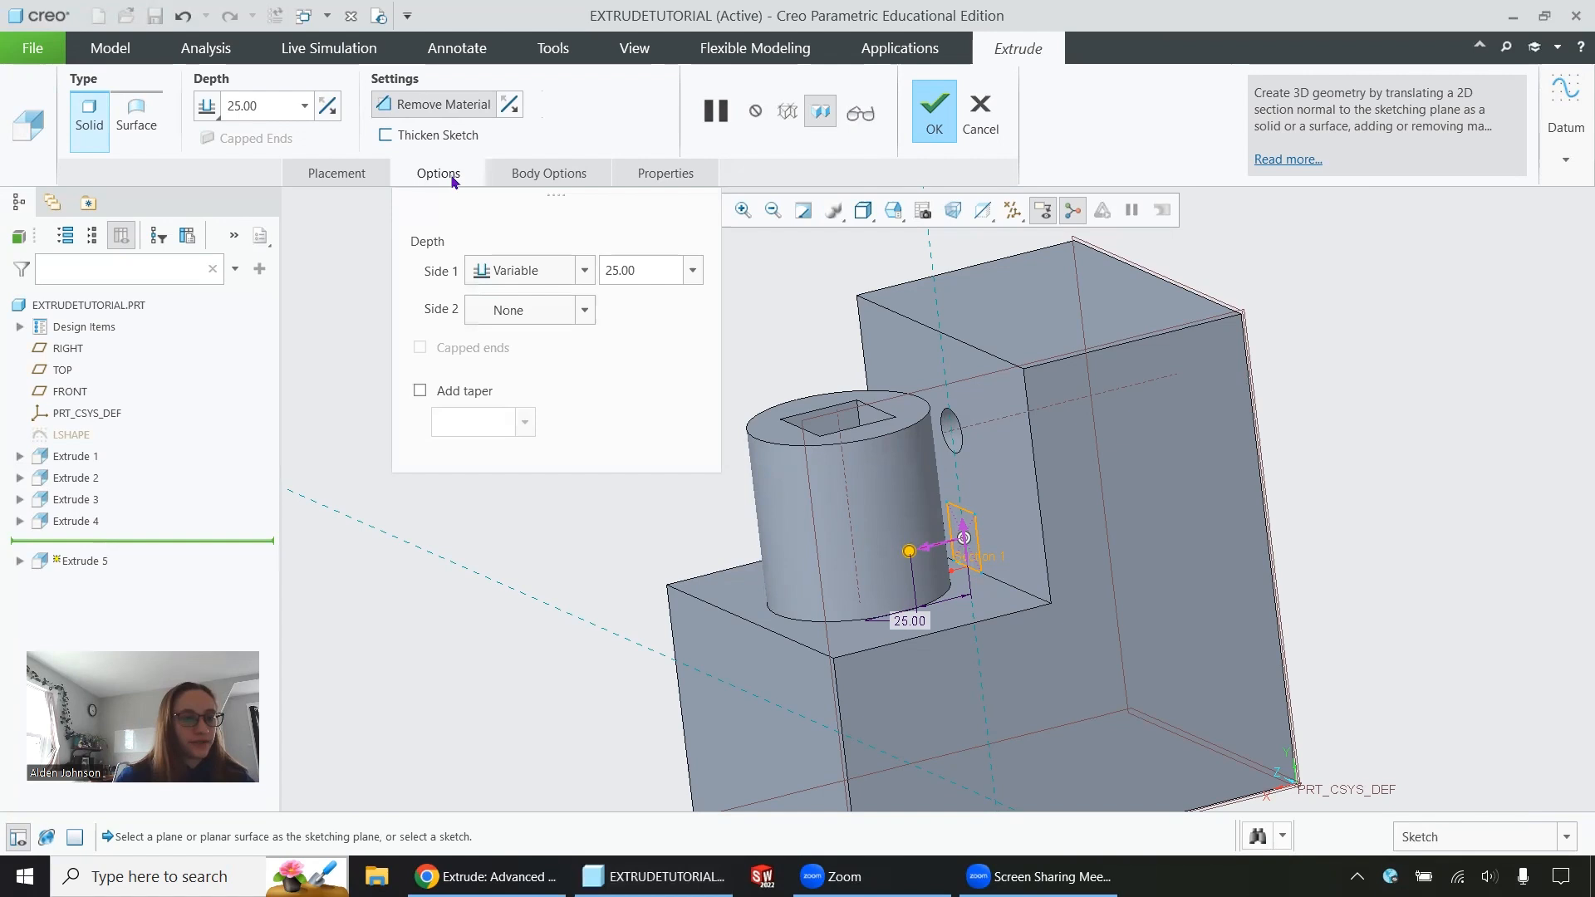
pyautogui.click(585, 272)
pyautogui.click(551, 297)
pyautogui.doubleClick(618, 270)
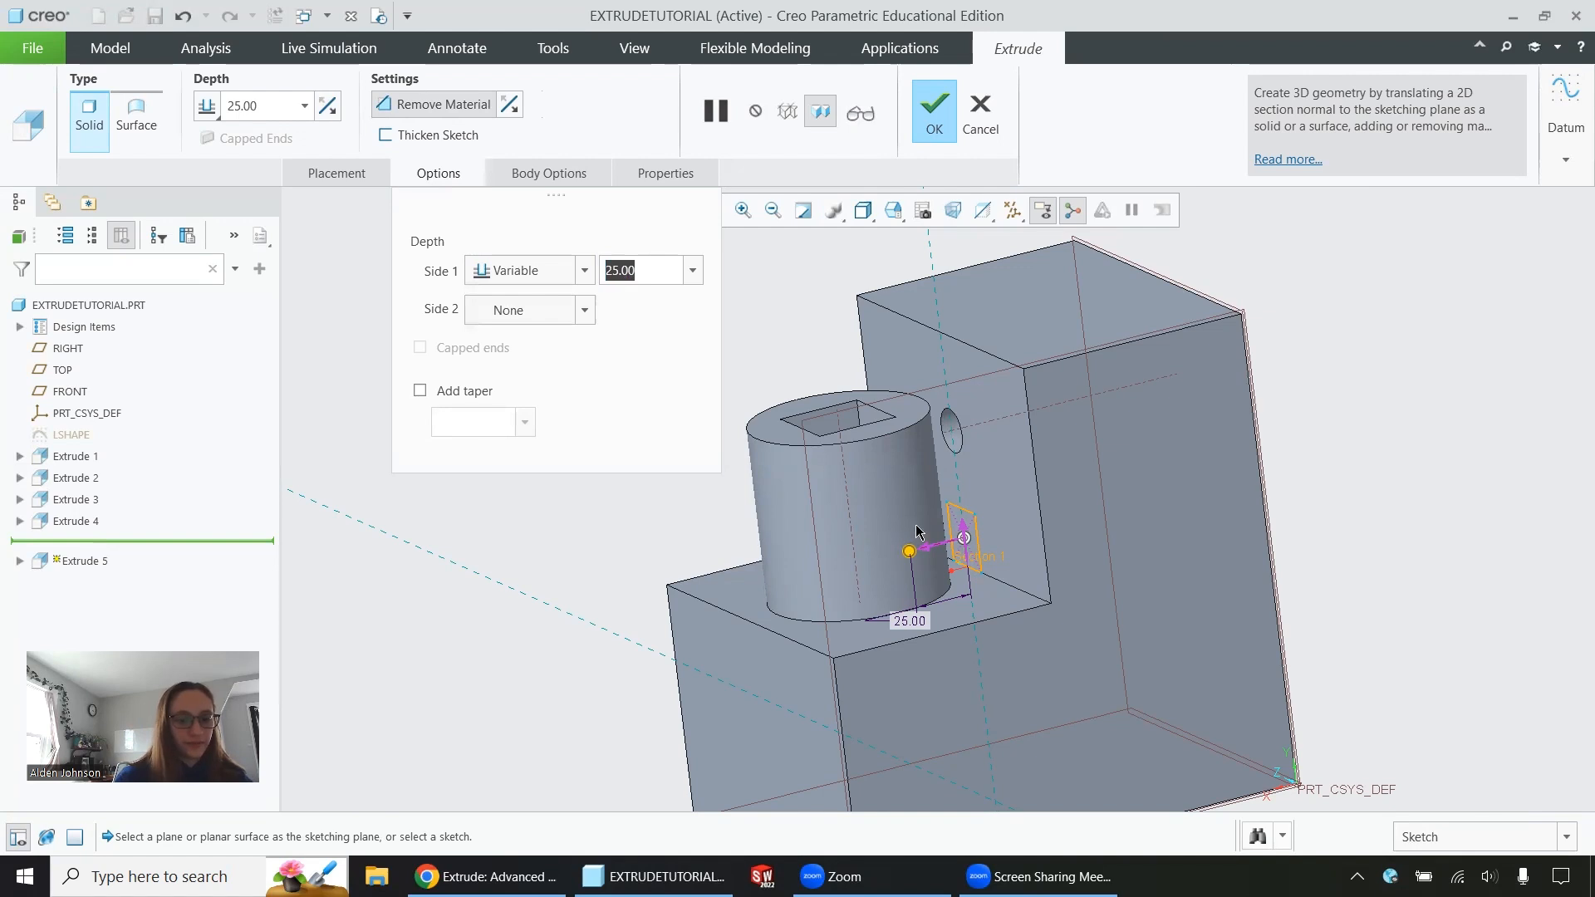
pyautogui.click(586, 271)
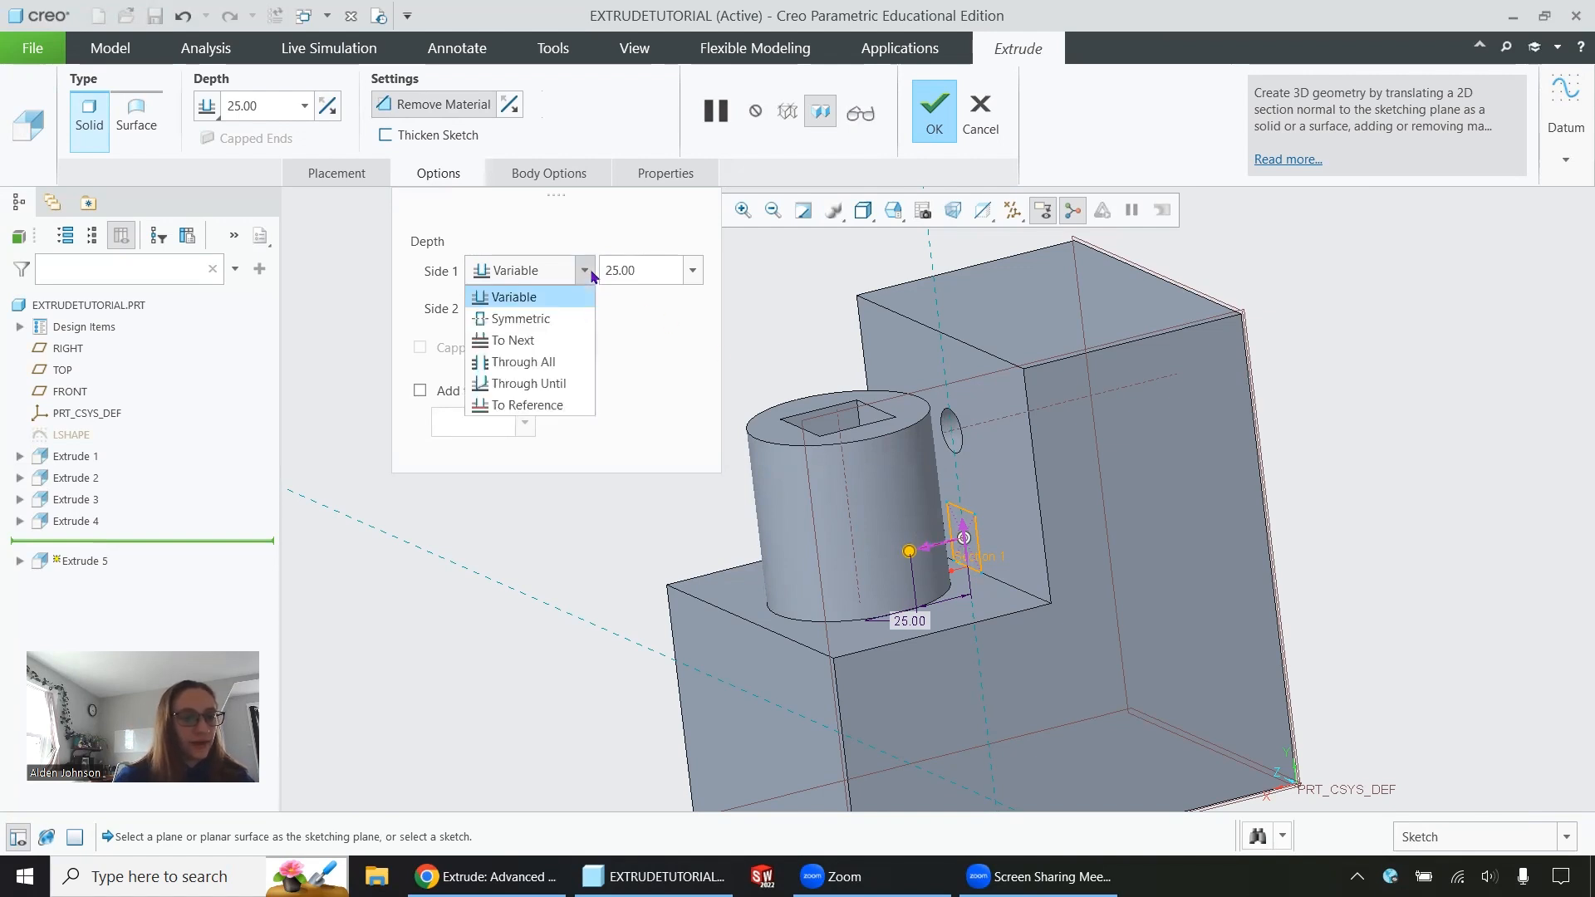
pyautogui.click(529, 404)
pyautogui.click(785, 539)
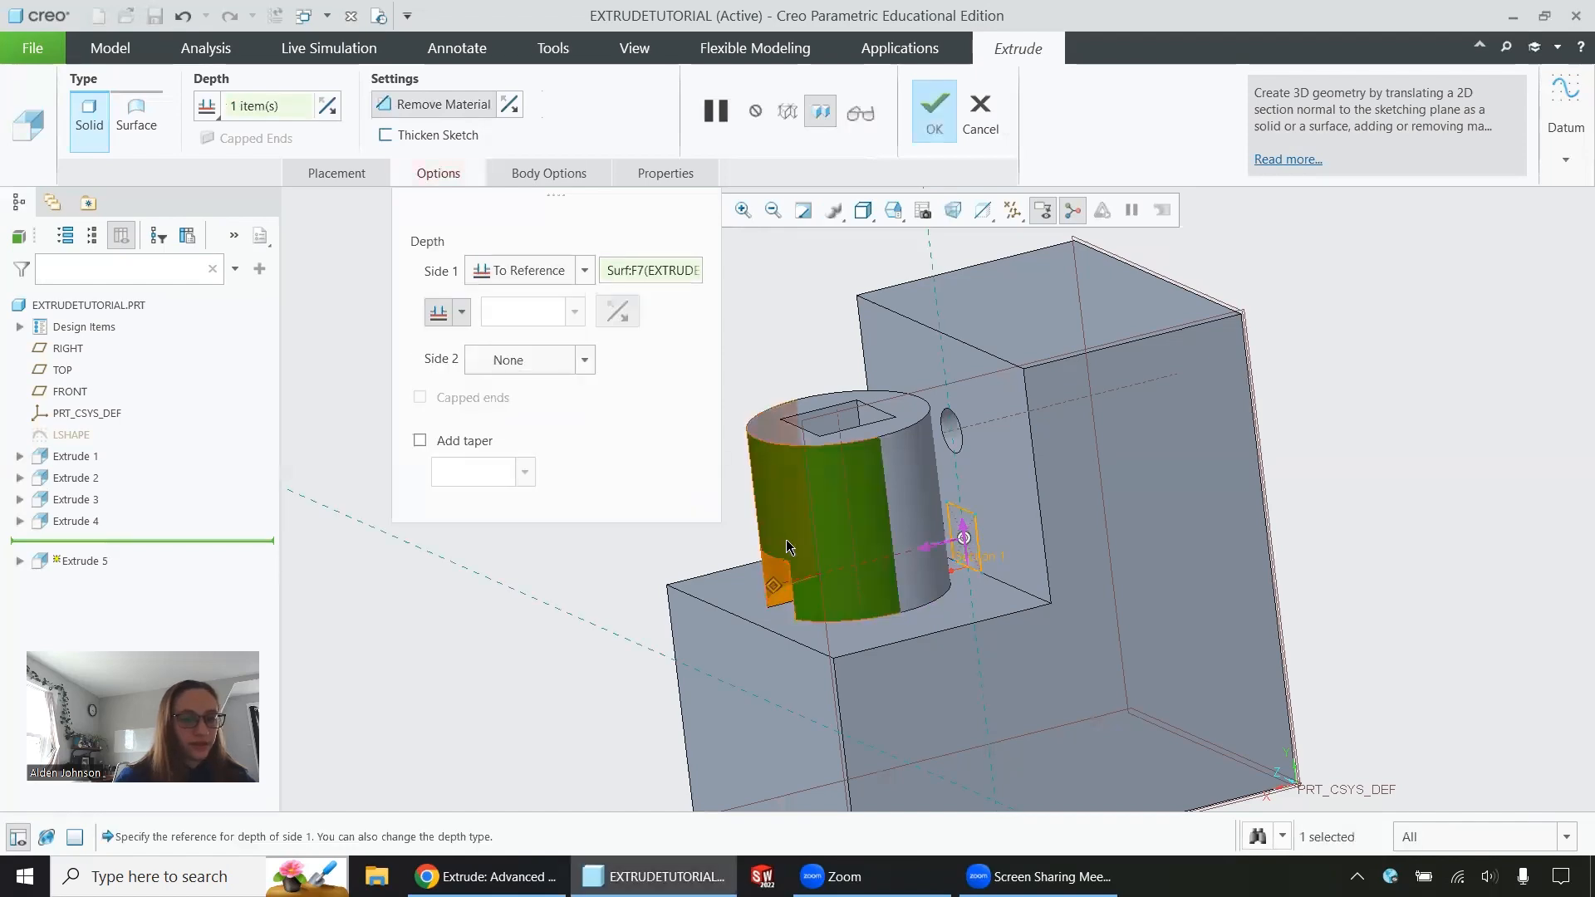
# Set the square cut's Side 2 depth to Variable with a value of 50 and complete the extrusion
pyautogui.moveTo(786, 540); pyautogui.dragTo(922, 546, button='middle')
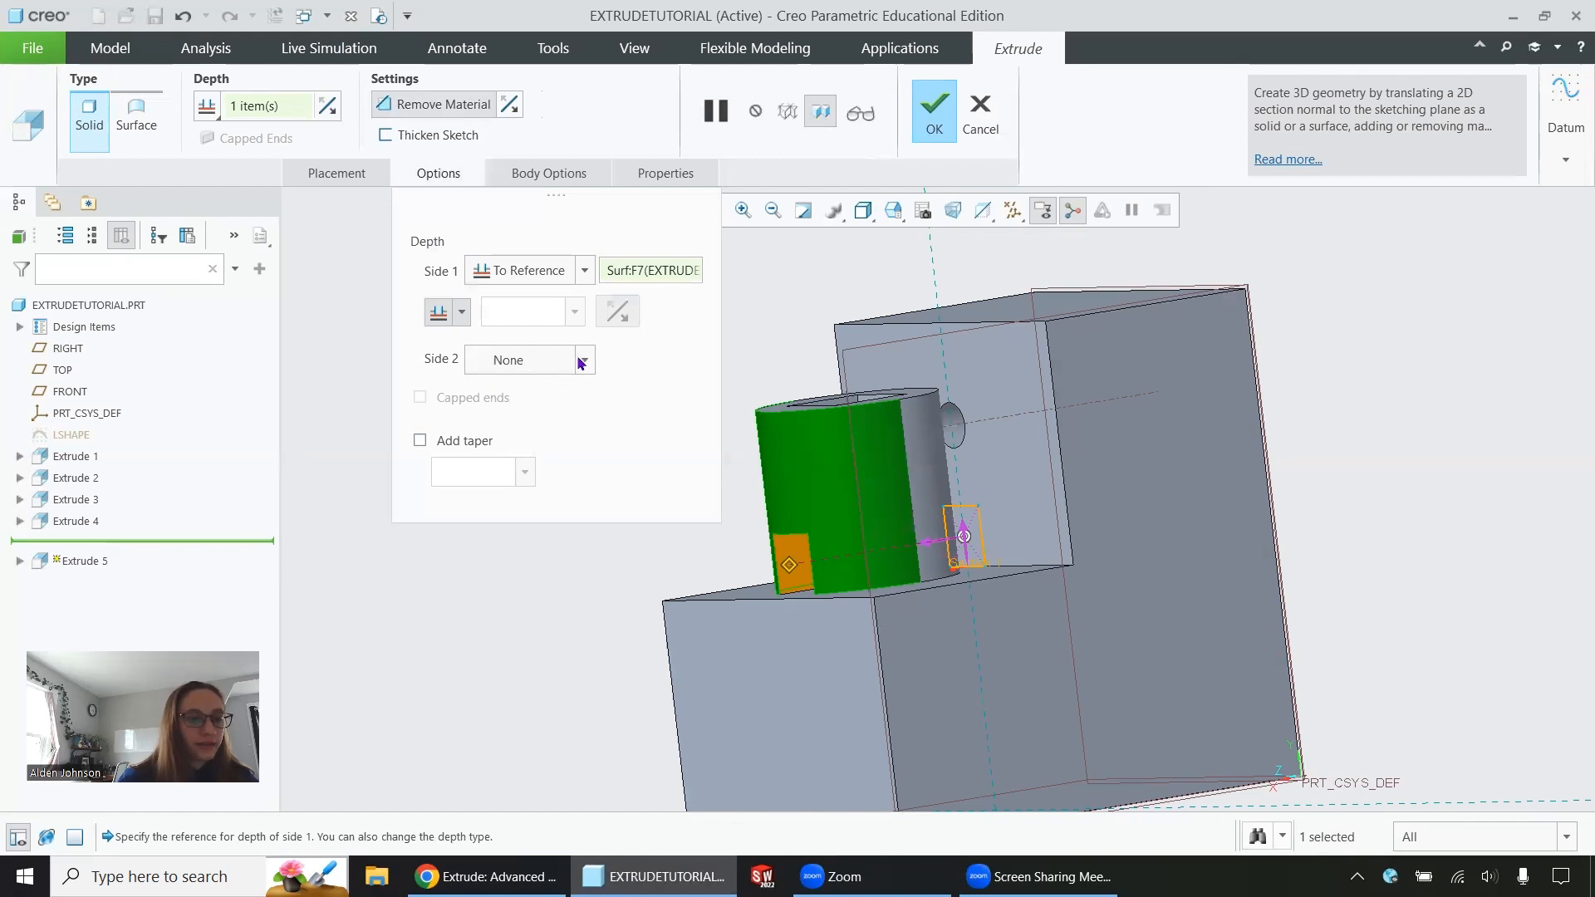
pyautogui.click(582, 361)
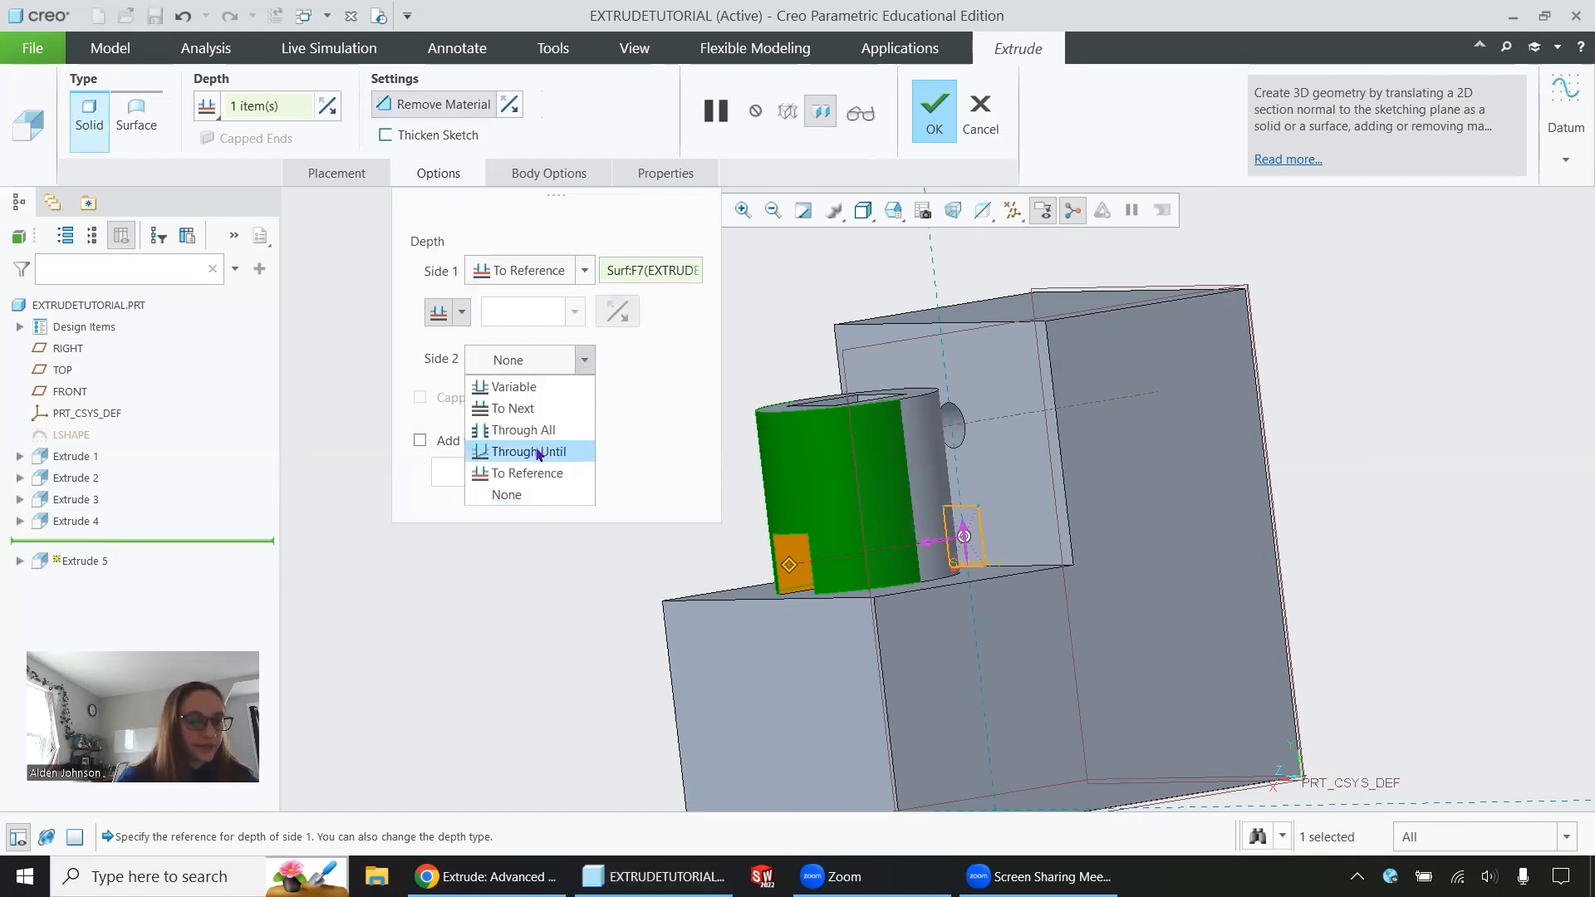
pyautogui.click(535, 389)
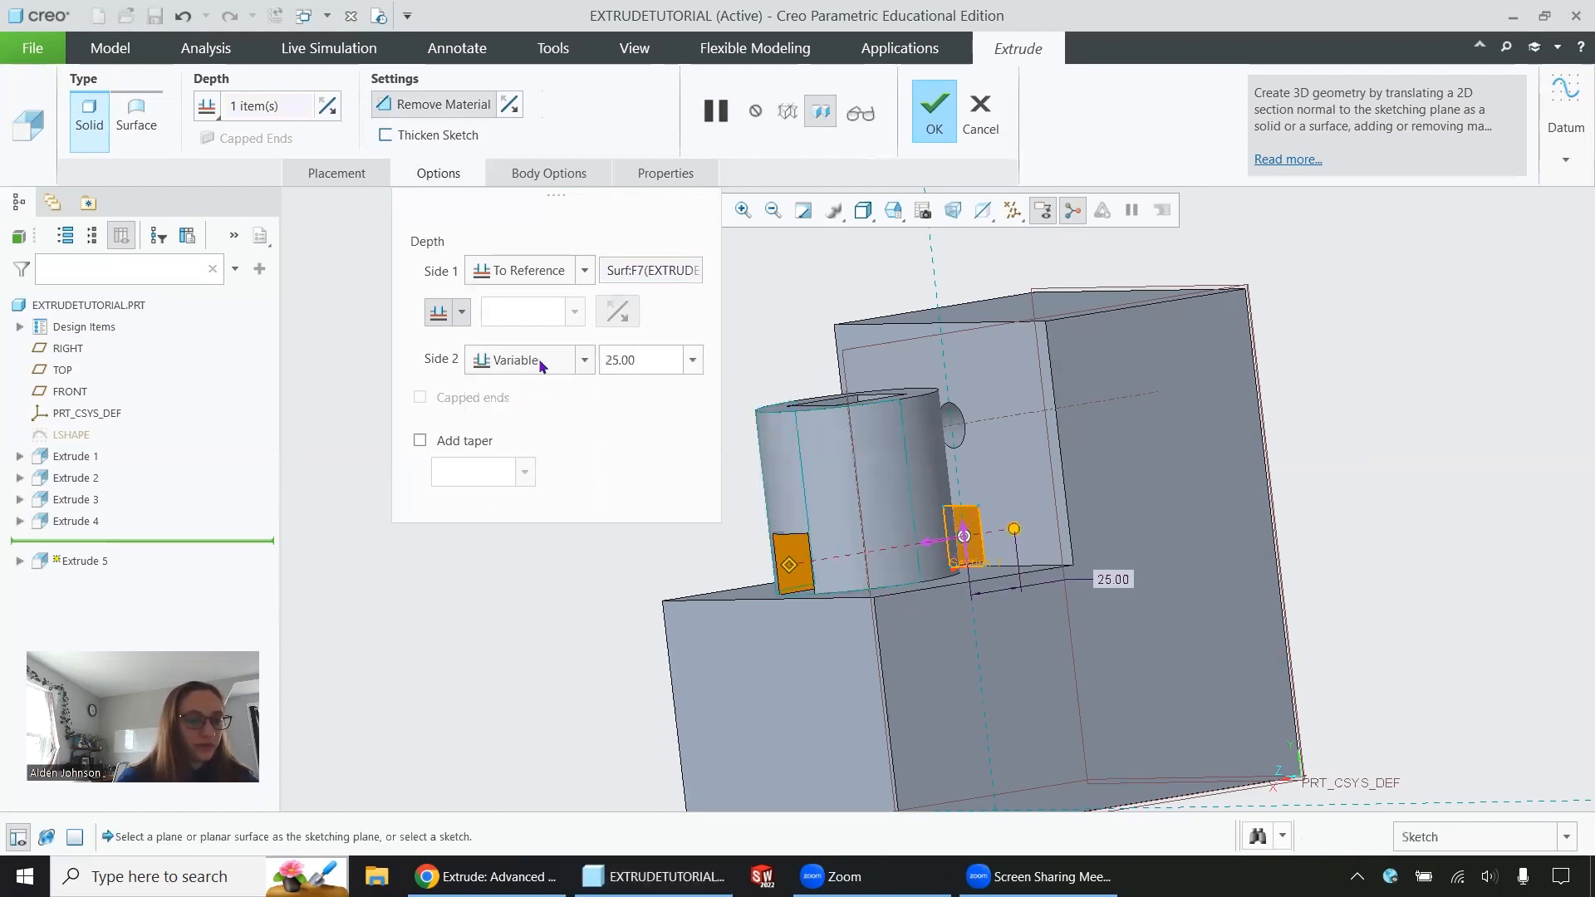
pyautogui.doubleClick(642, 355)
pyautogui.write('50')
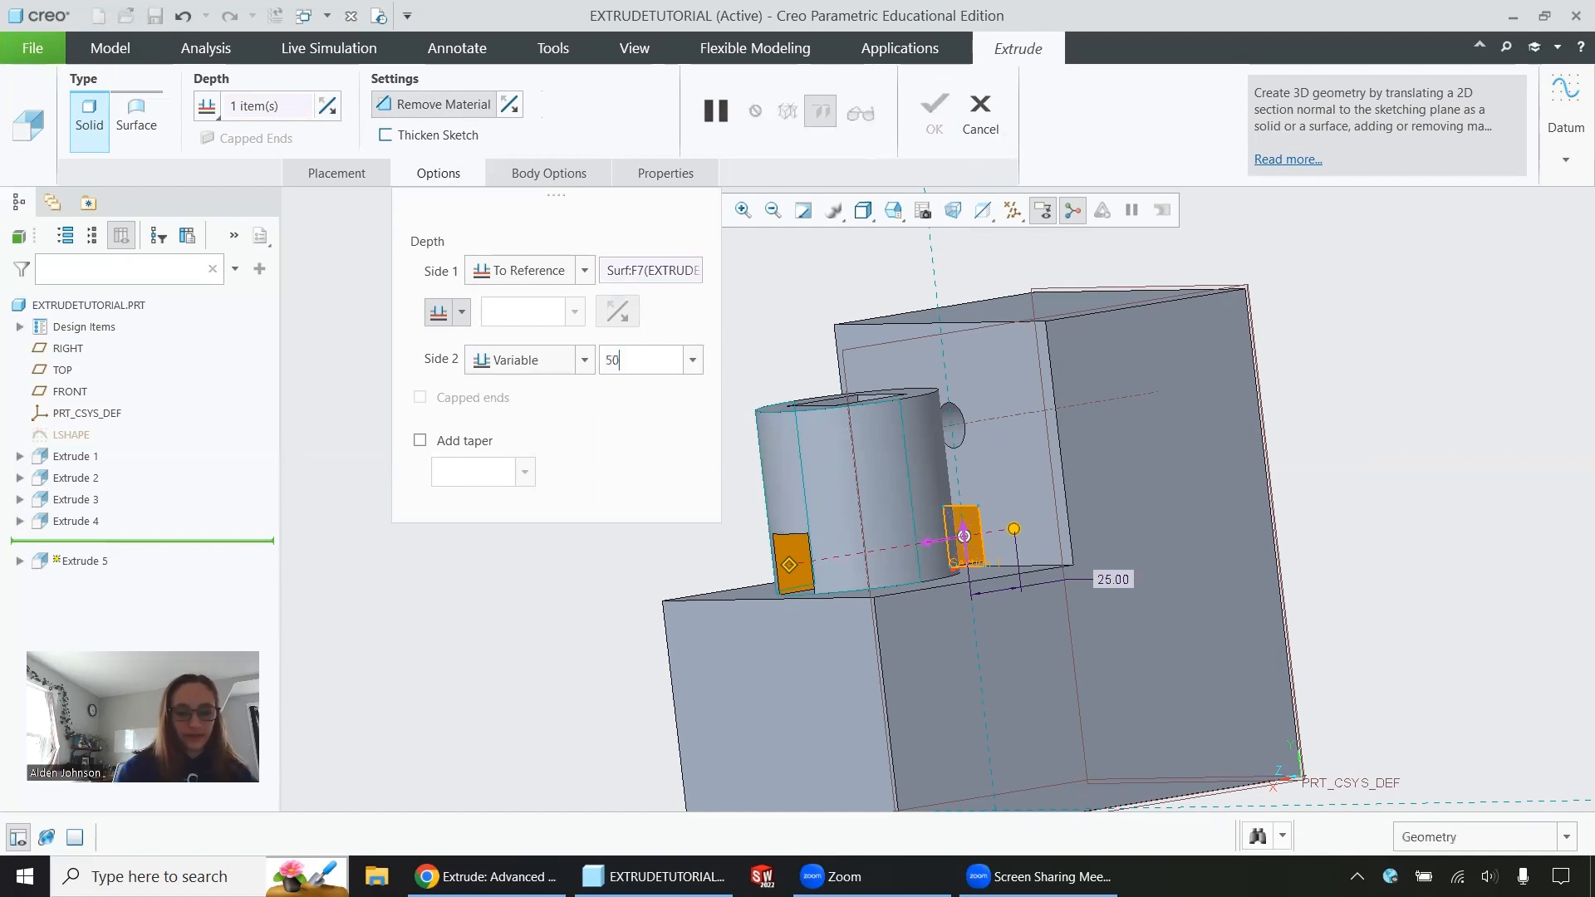
pyautogui.press('Return')
pyautogui.moveTo(1280, 502); pyautogui.dragTo(1103, 480, button='middle')
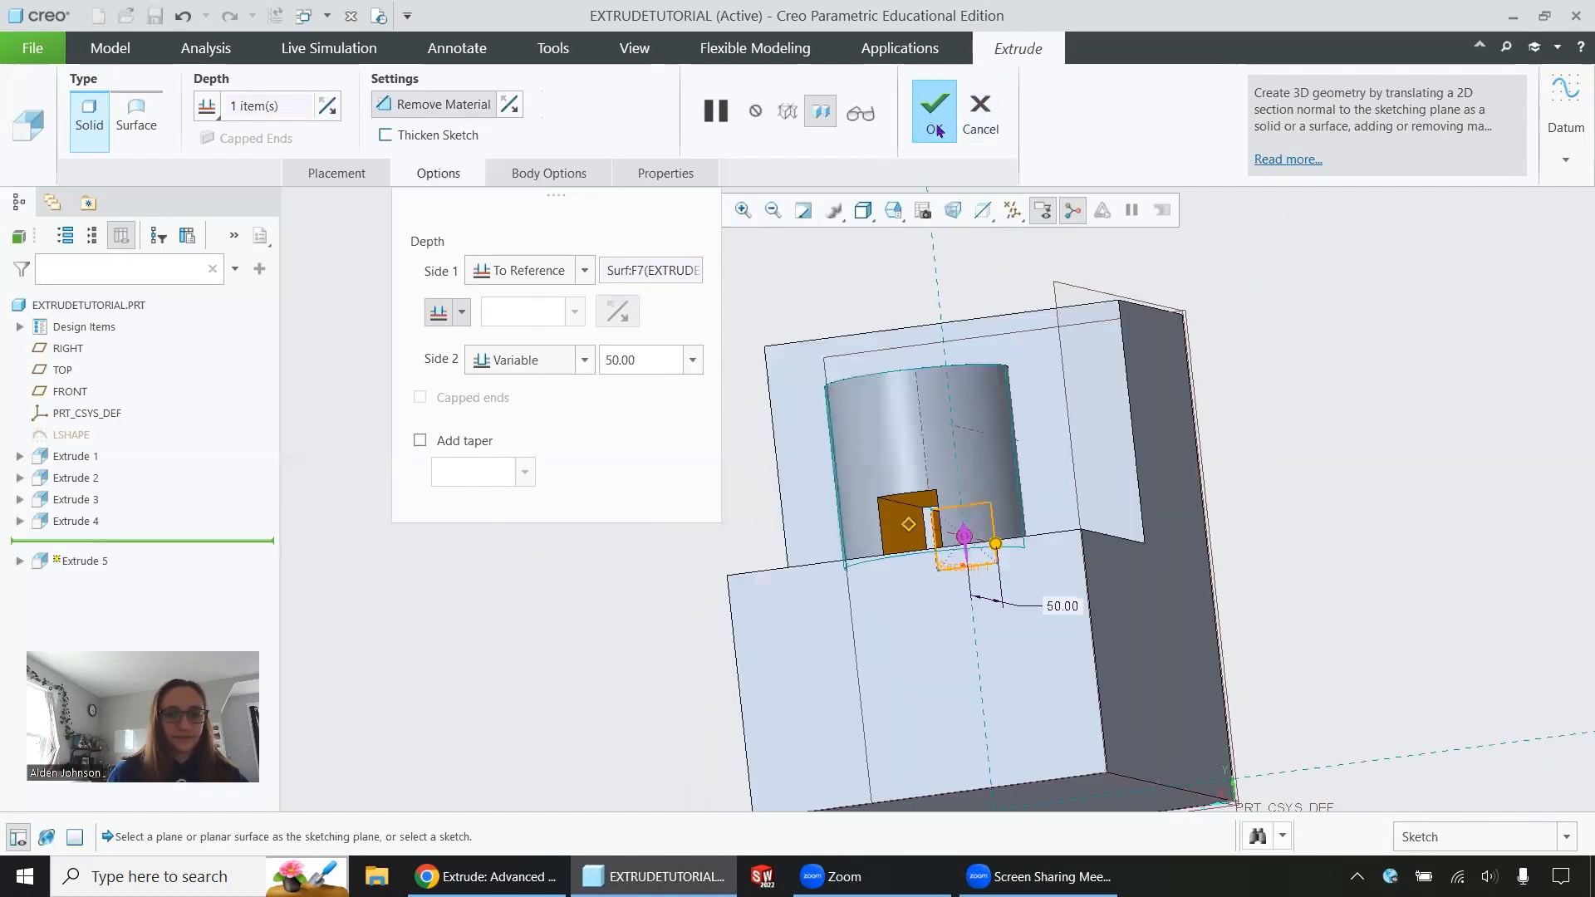
pyautogui.click(933, 108)
pyautogui.moveTo(980, 531); pyautogui.dragTo(865, 553, button='middle')
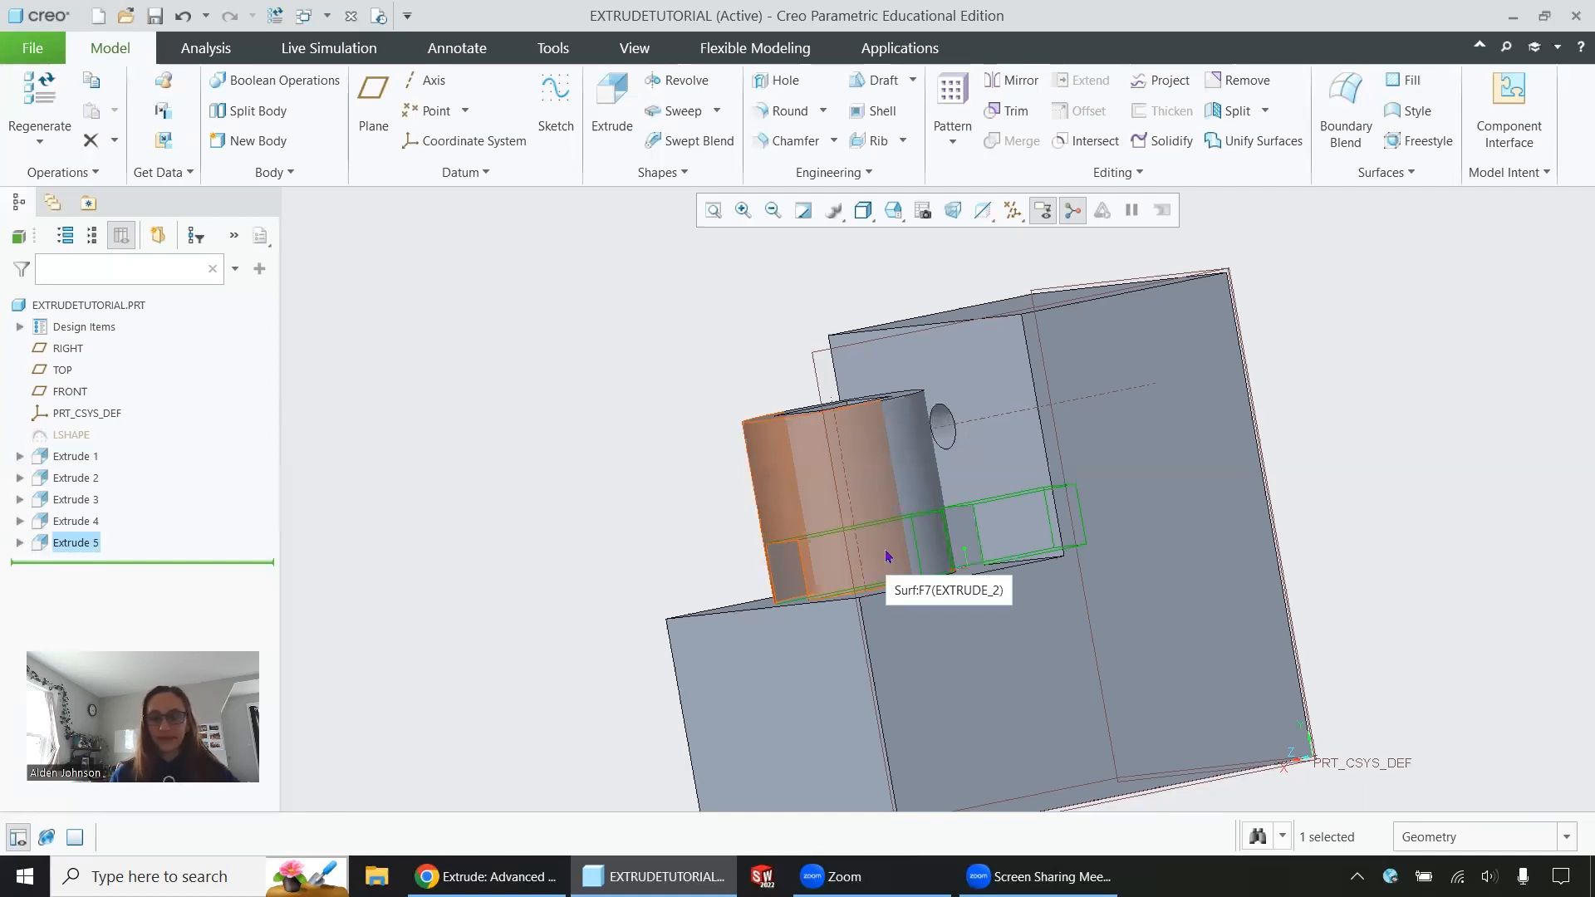
pyautogui.scroll(5, 1029, 540)
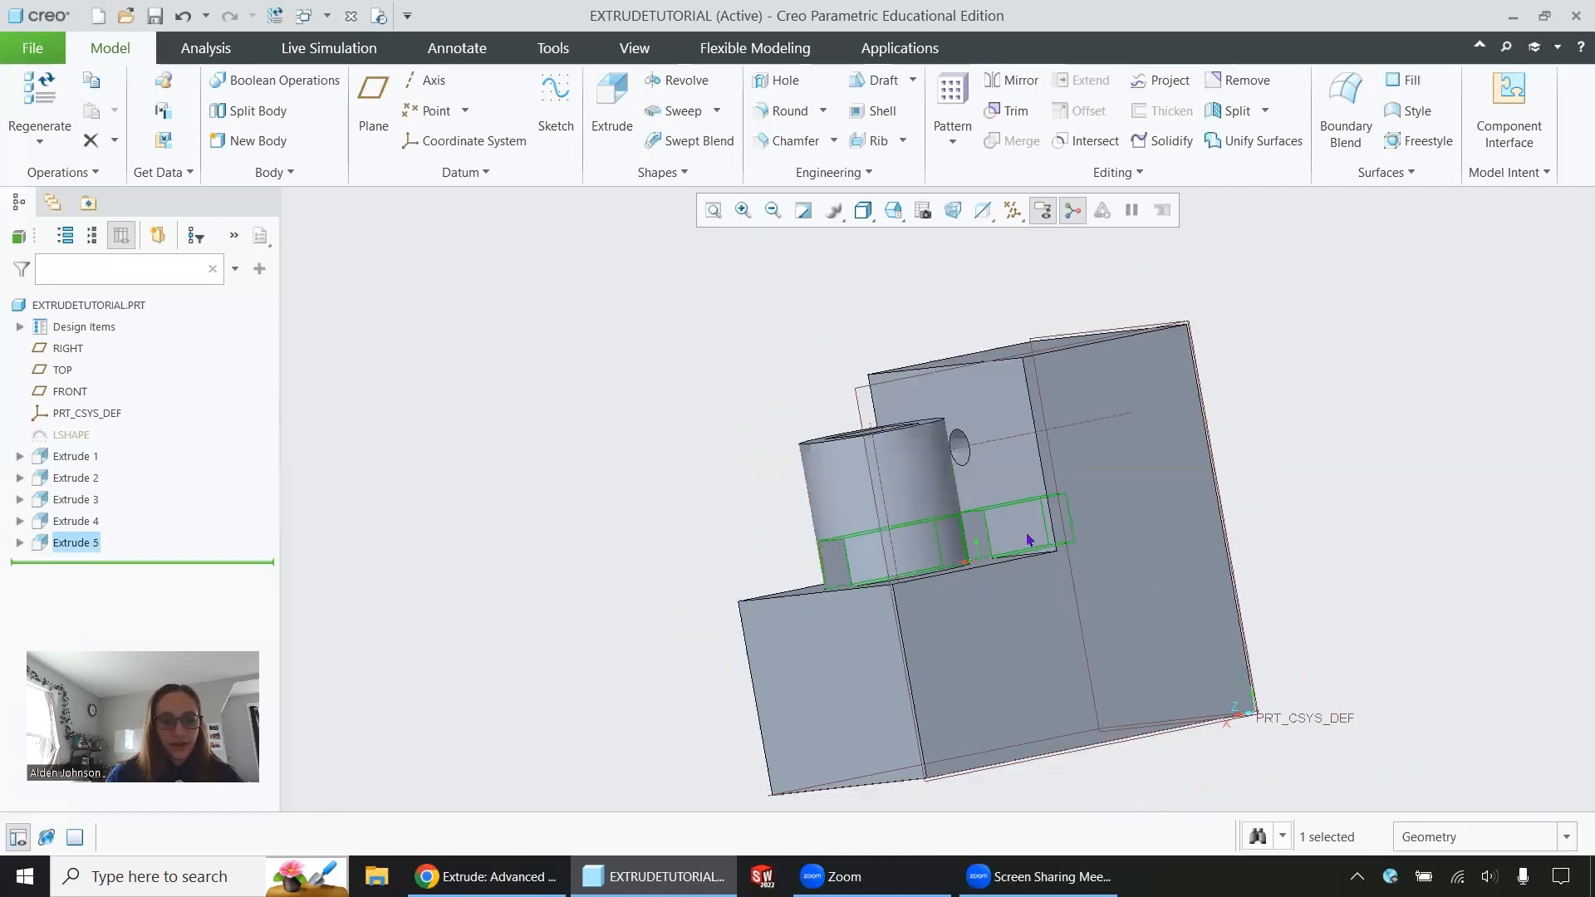
pyautogui.scroll(-5, 1028, 540)
pyautogui.scroll(3, 1029, 540)
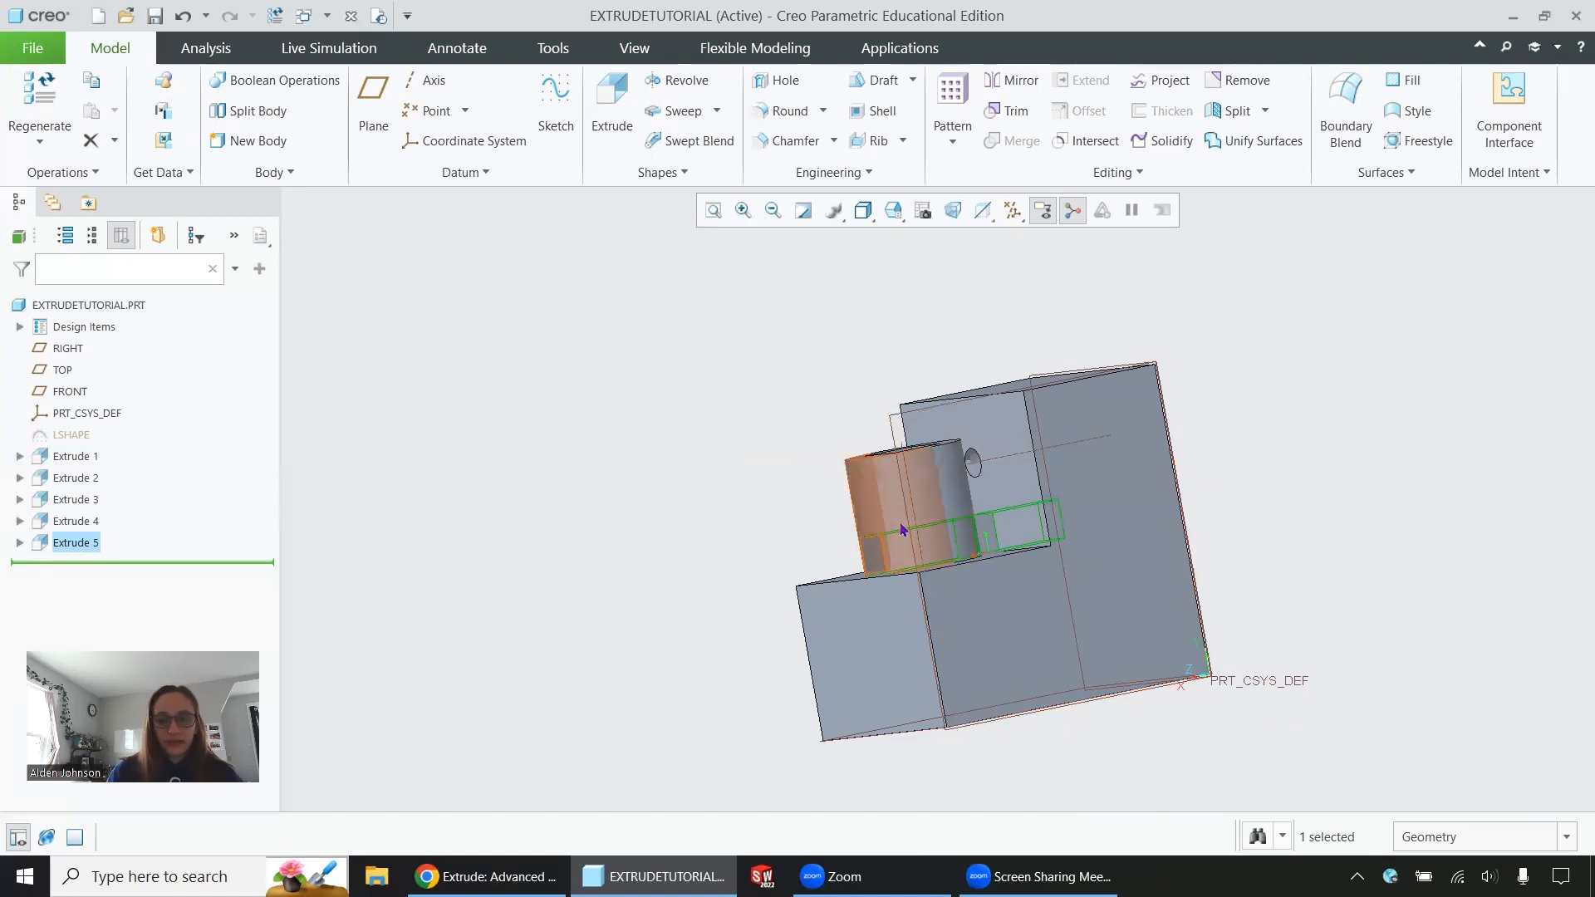
pyautogui.moveTo(903, 529)
pyautogui.mouseDown(button='middle')
pyautogui.moveTo(1001, 523)
pyautogui.moveTo(907, 547)
pyautogui.mouseUp(button='middle')
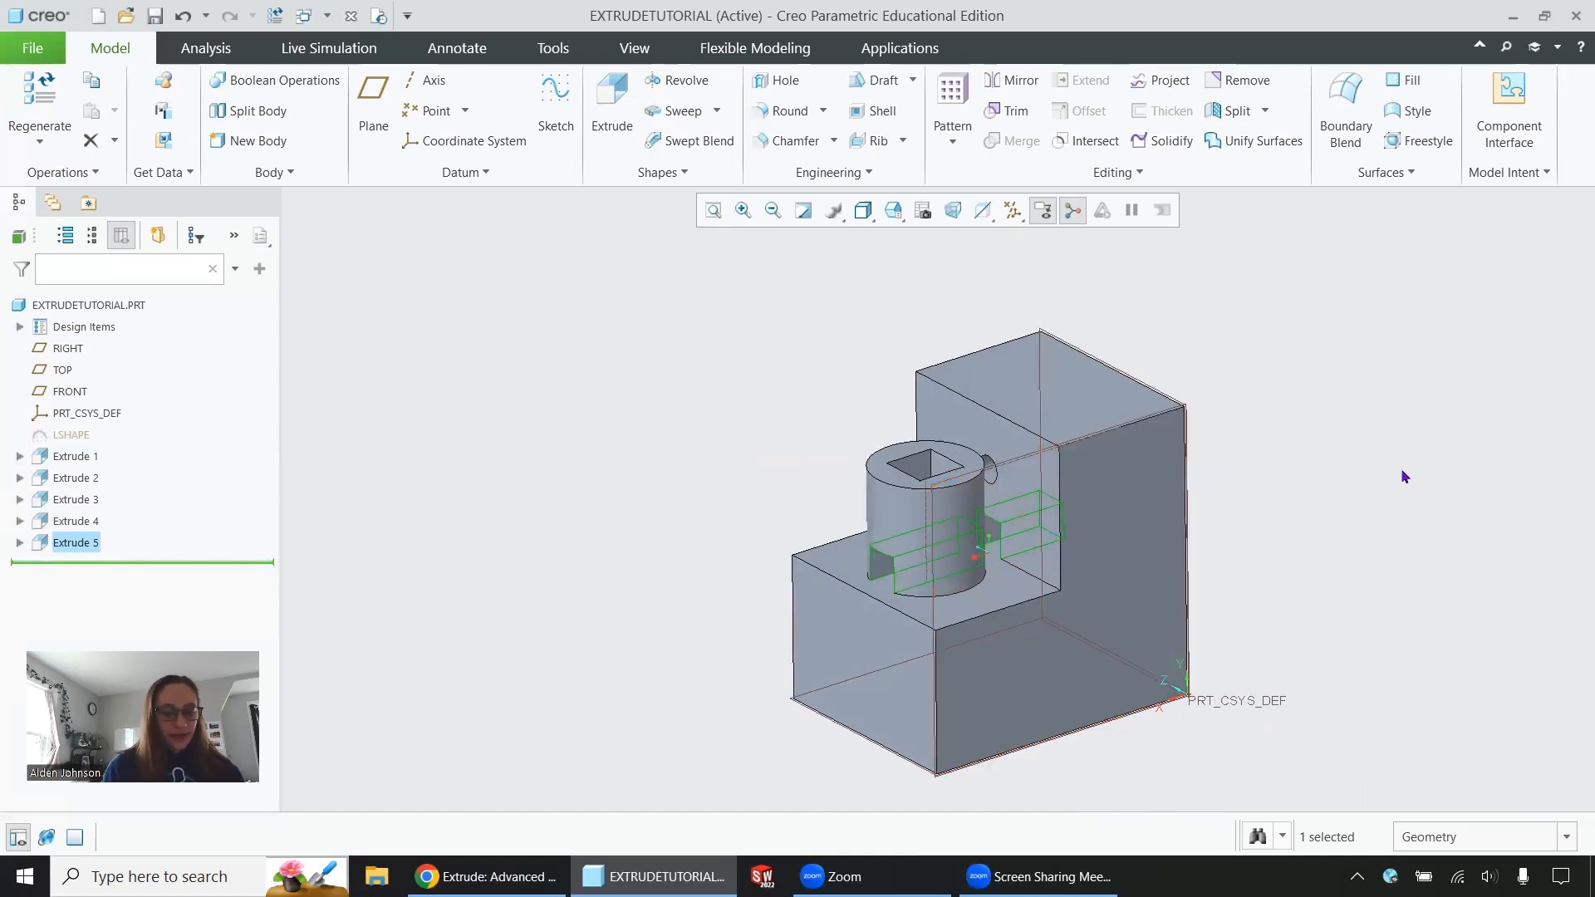
pyautogui.keyDown('shift'); pyautogui.moveTo(1400, 467); pyautogui.dragTo(1576, 508, button='middle'); pyautogui.keyUp('shift')
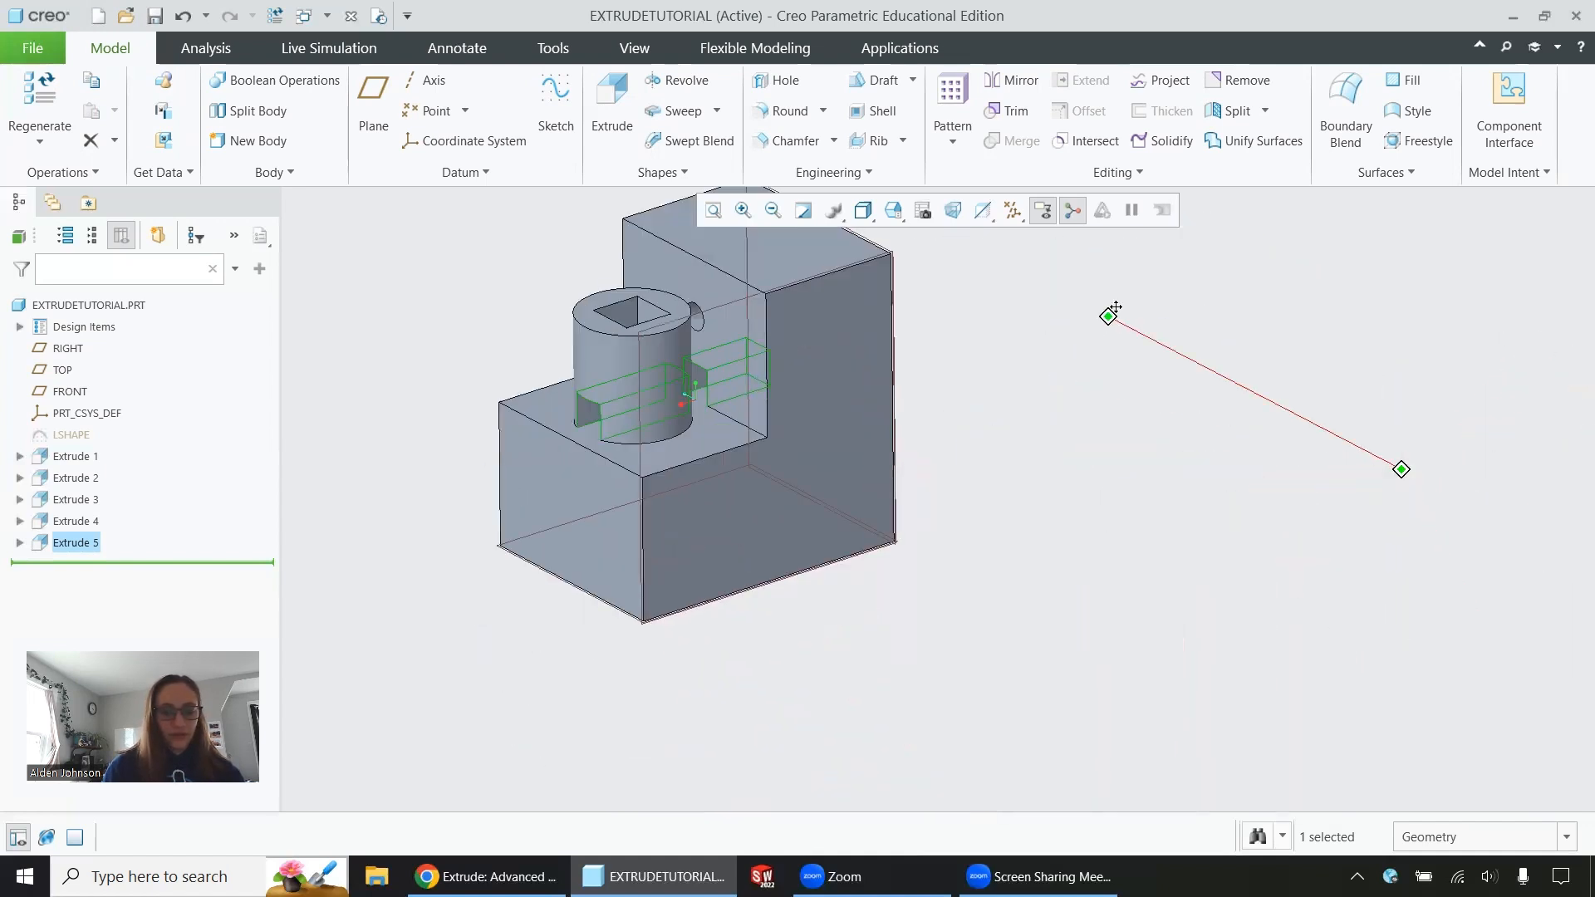